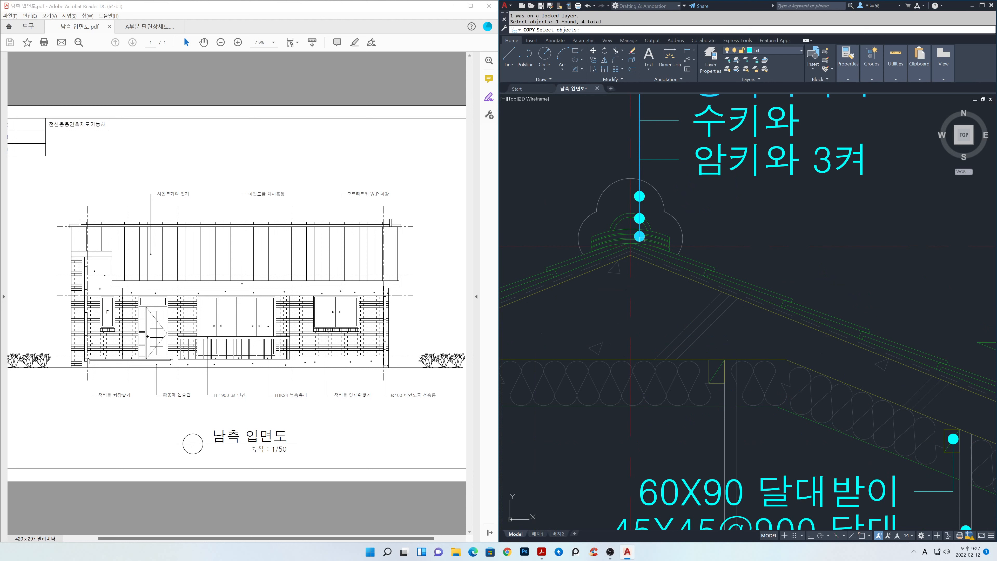
Copy the 용머리기와 leader label from the section drawing to above the roof of the south elevation
key(Return)
scroll(687, 224, down, 5)
click(664, 219)
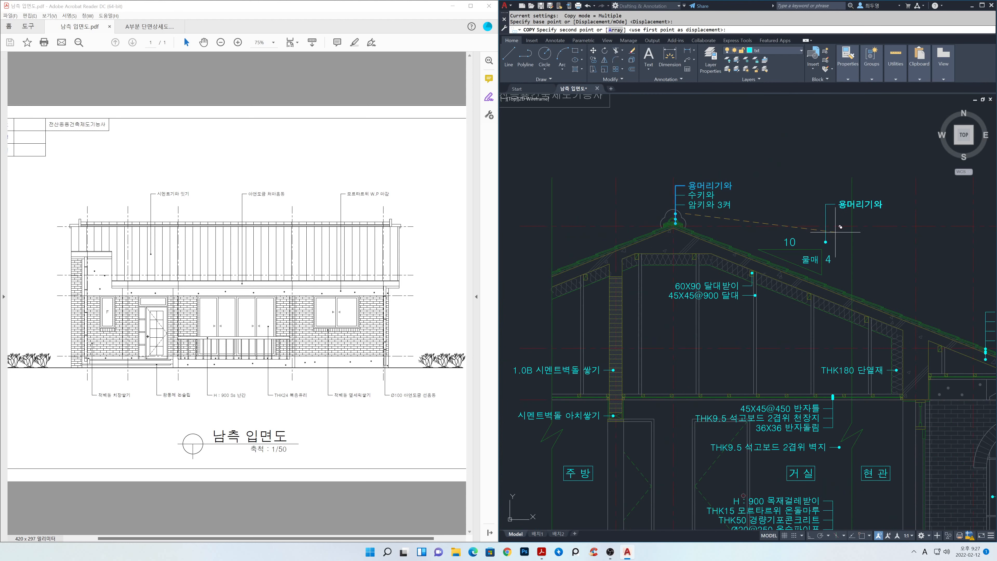
middle_drag(790, 231, 591, 235)
middle_drag(861, 180, 635, 240)
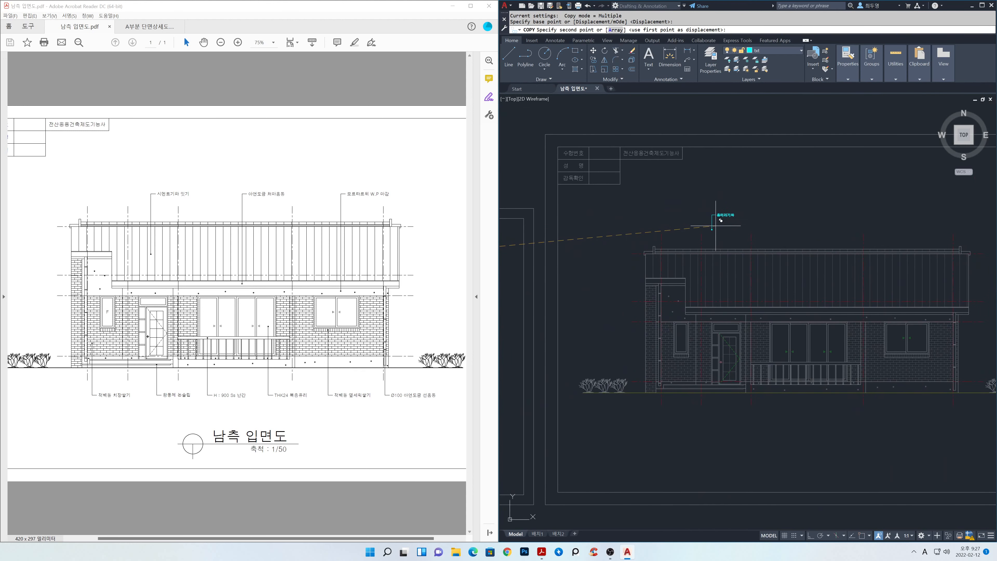
scroll(715, 226, up, 2)
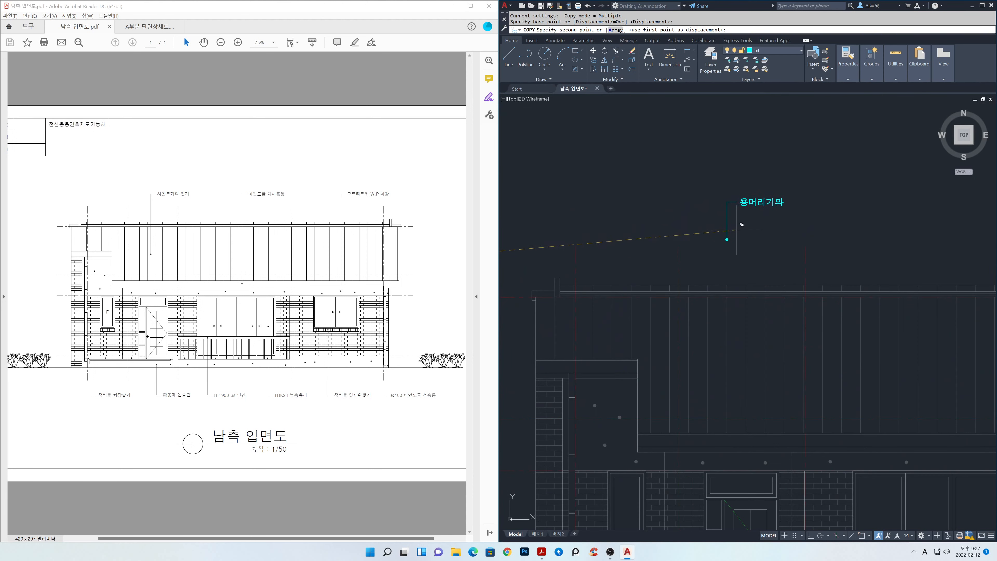
click(749, 235)
key(Return)
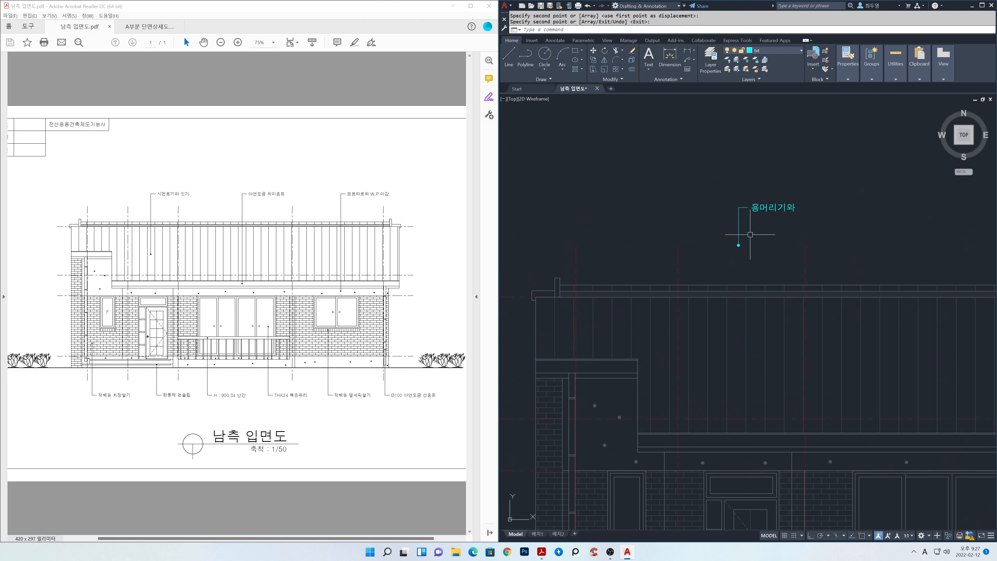
Scale the copied 용머리기와 leader label by a factor of 1.25 from the corner of its leader line
middle_drag(783, 245, 772, 281)
scroll(757, 256, up, 2)
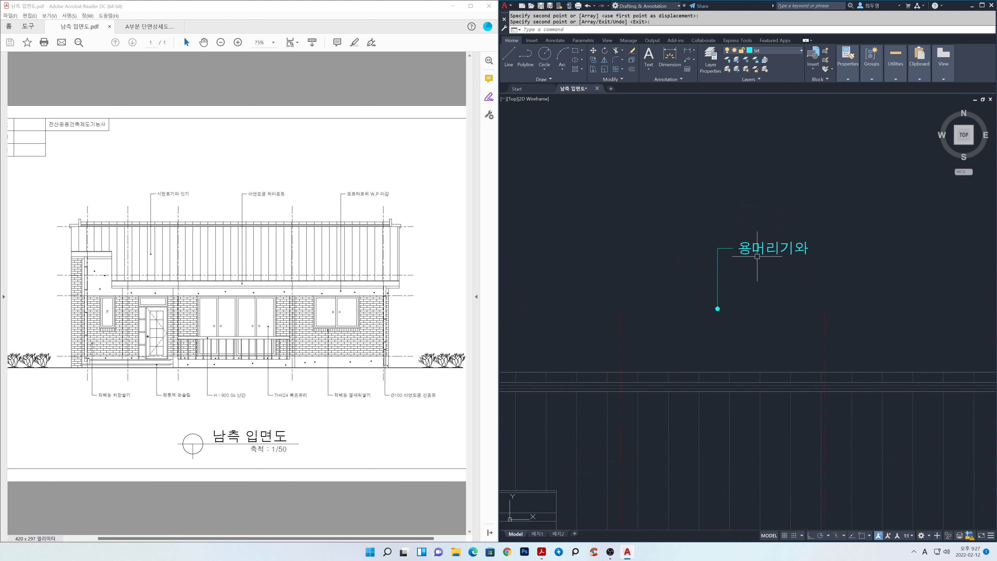
text(sc)
key(Return)
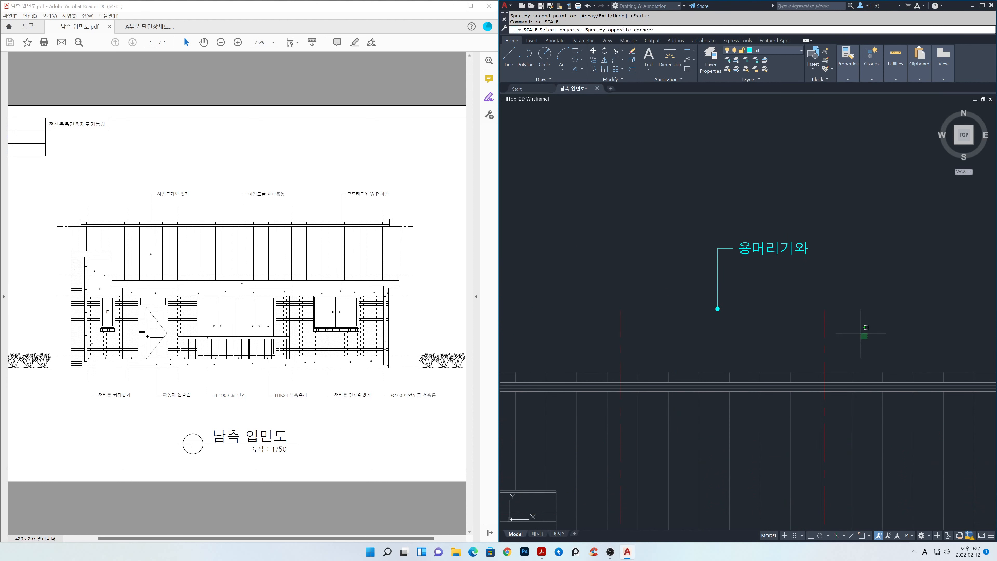
click(860, 334)
click(692, 216)
key(Return)
key(F3)
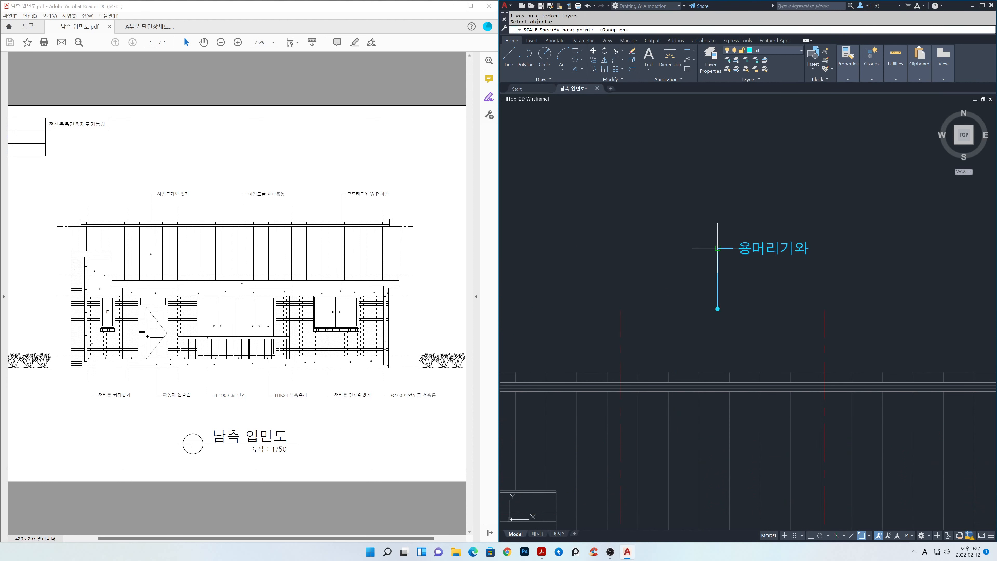
click(717, 248)
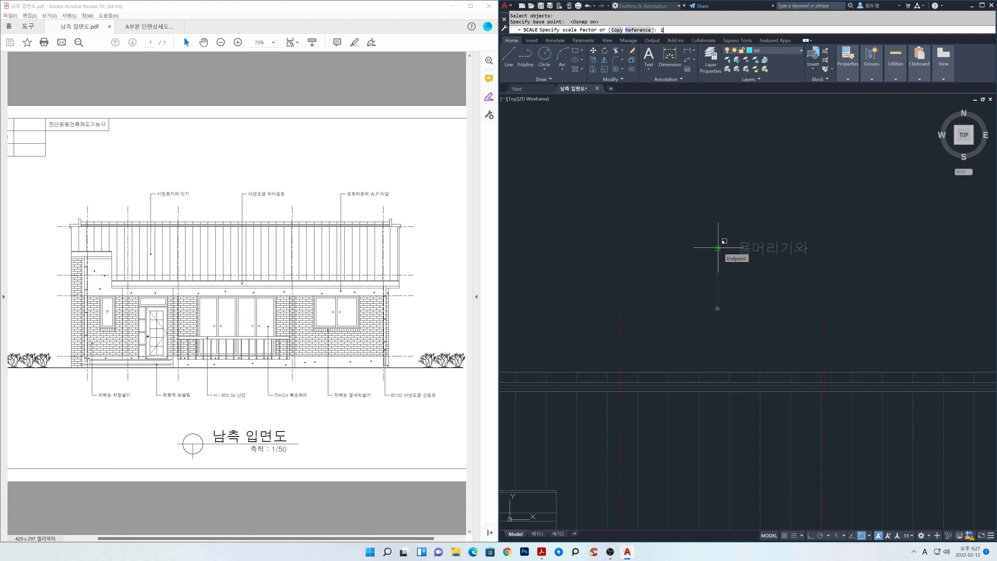
key(Return)
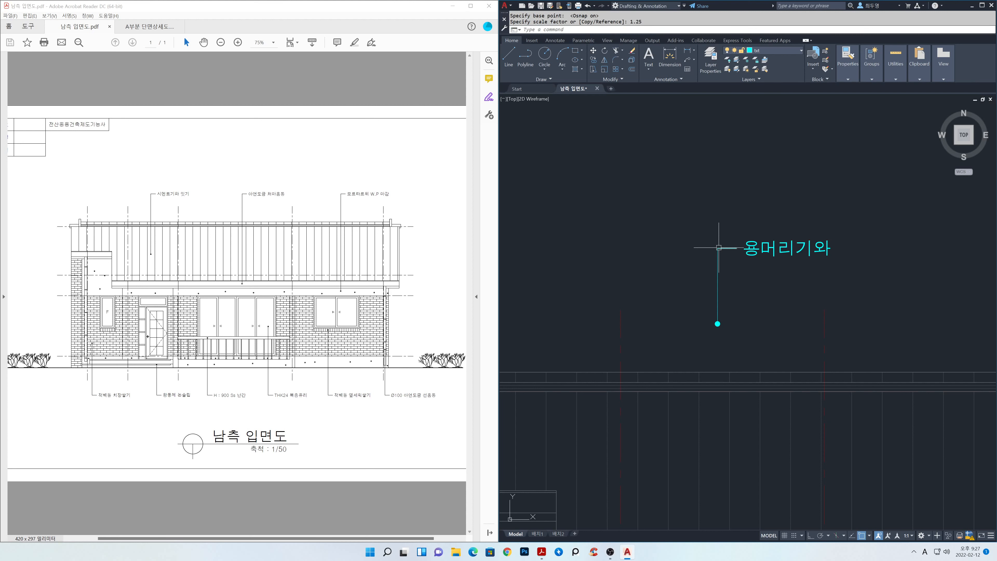
Copy the scaled leader label twice horizontally, above the middle and the right part of the roof
scroll(718, 244, down, 6)
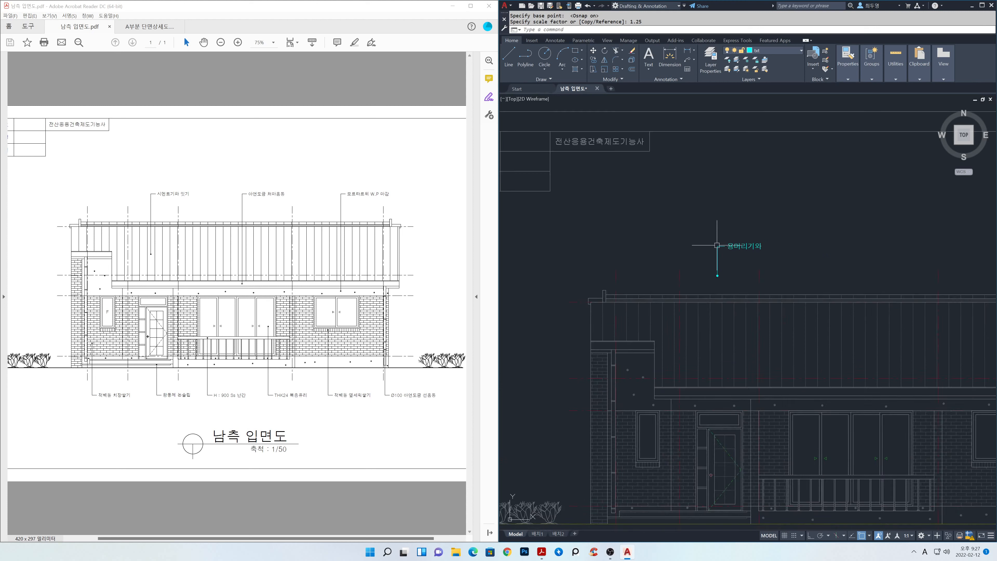
scroll(695, 241, up, 3)
middle_drag(694, 241, 659, 238)
scroll(659, 239, down, 3)
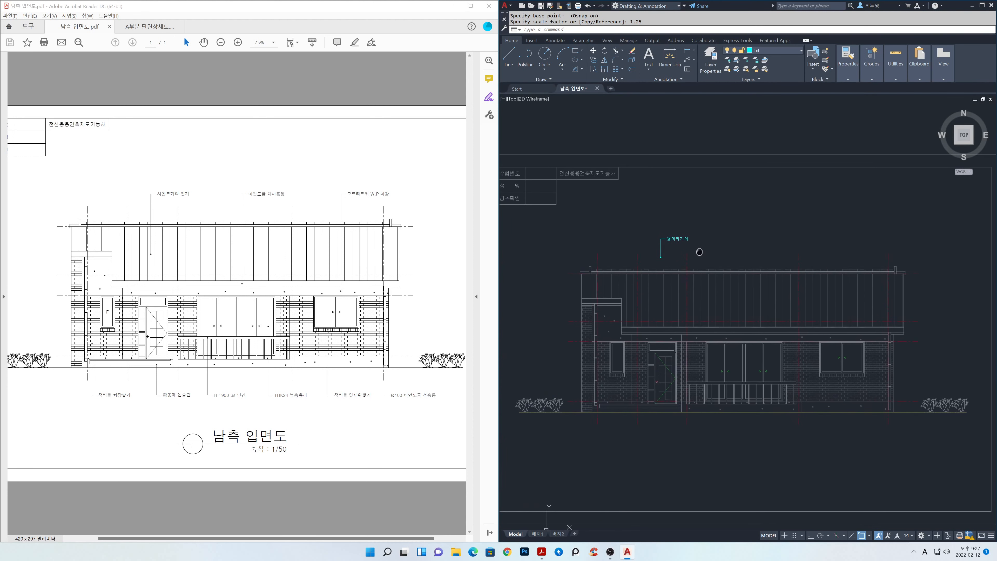
text(o)
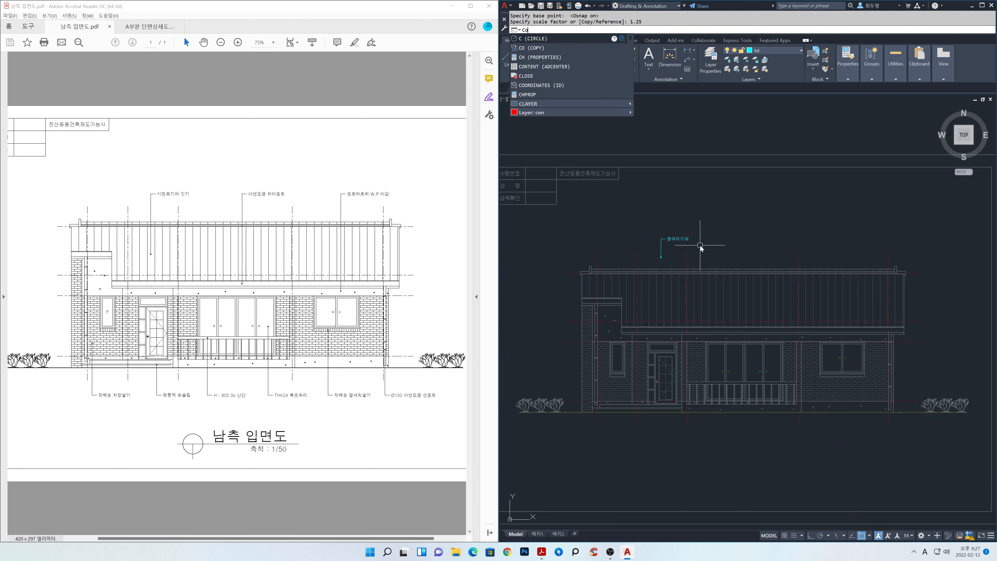
key(Return)
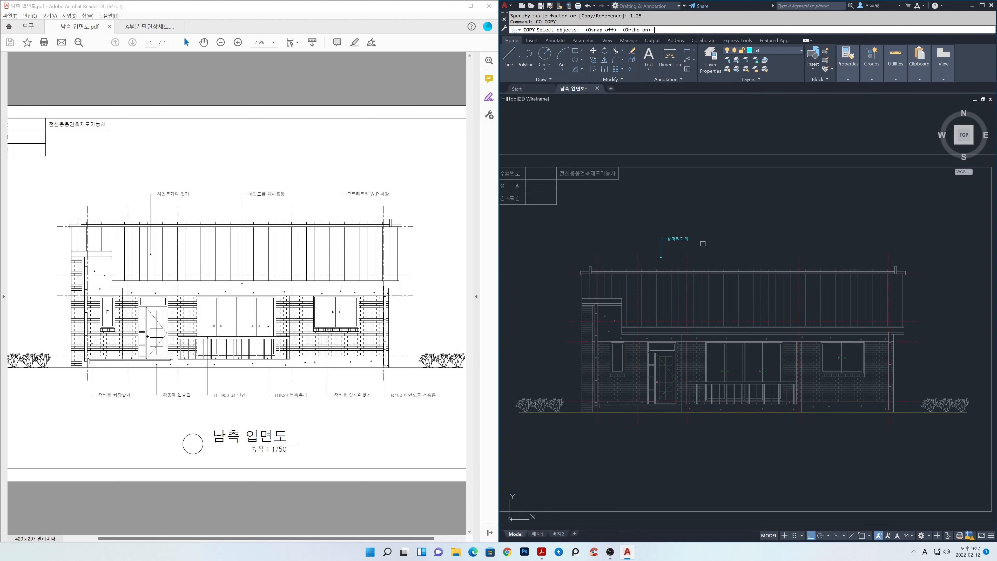
click(651, 215)
click(715, 274)
key(Return)
click(693, 209)
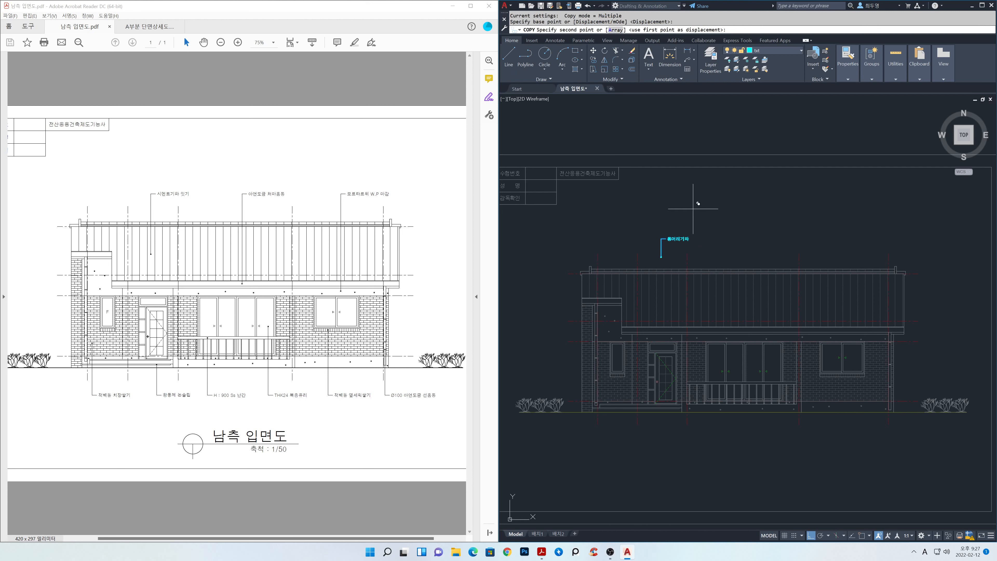
click(779, 208)
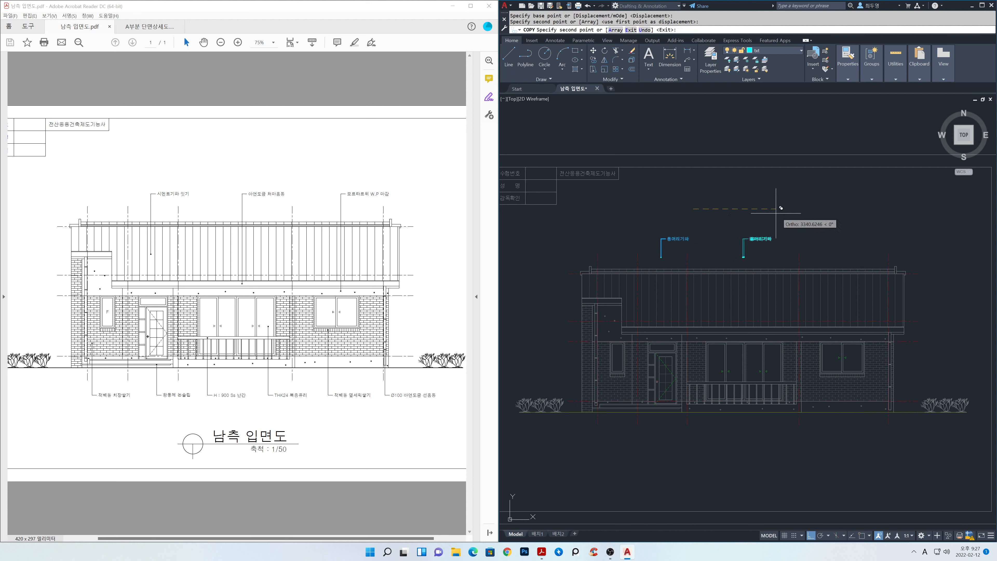
click(879, 227)
key(Return)
Stretch the middle label's leader end straight down to the eaves of the roof
scroll(748, 253, up, 2)
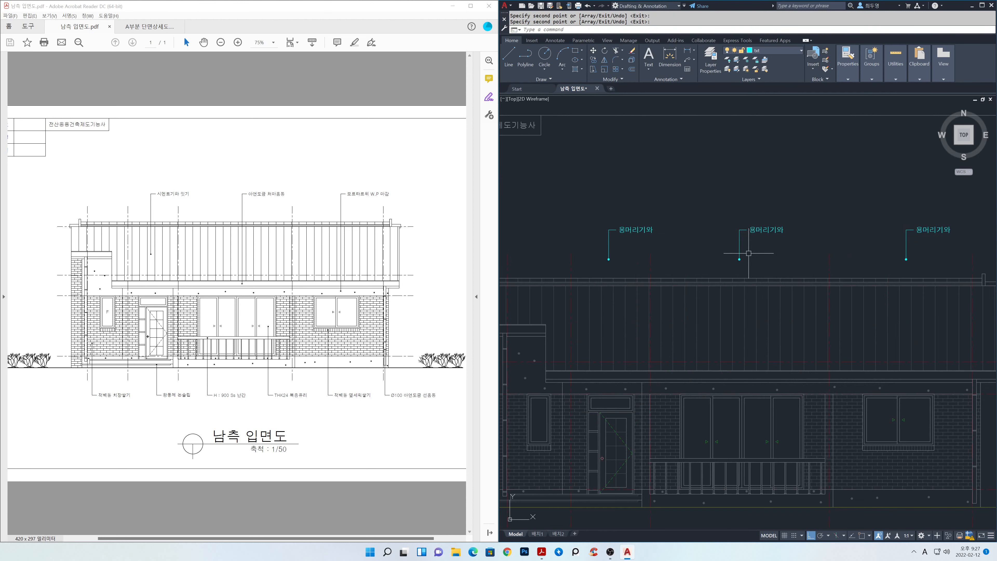
text(s)
key(Return)
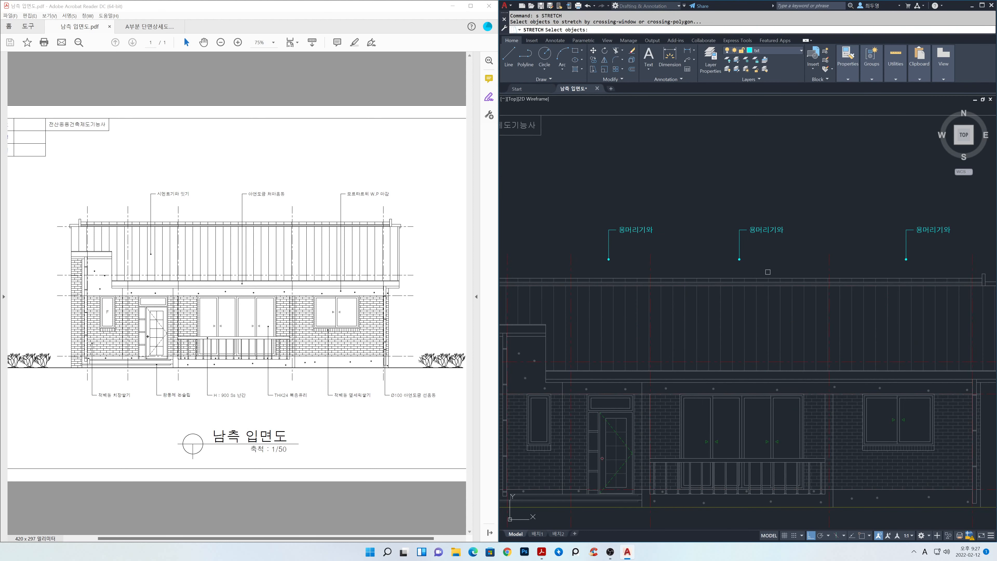
click(768, 276)
click(695, 225)
key(Return)
click(720, 251)
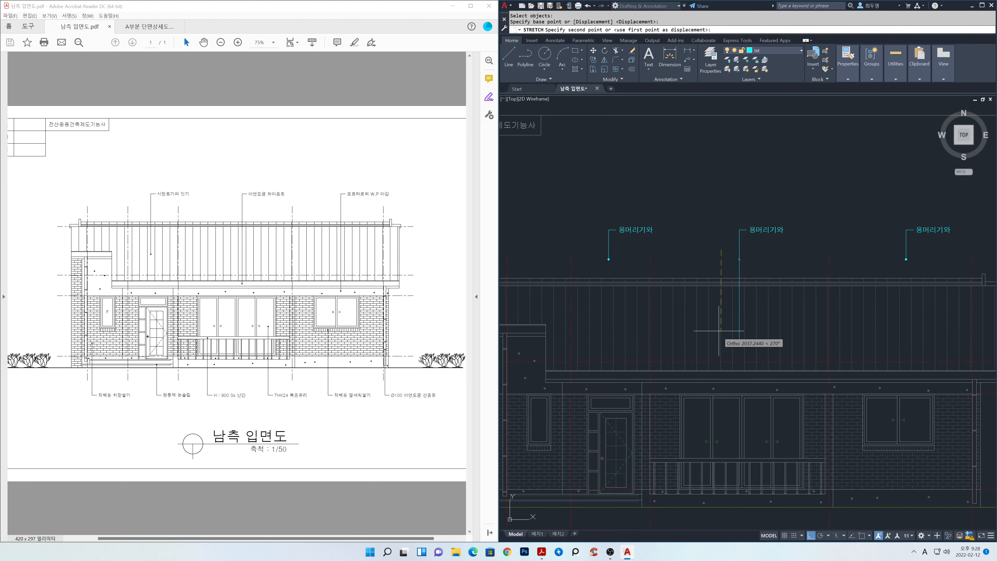
click(716, 363)
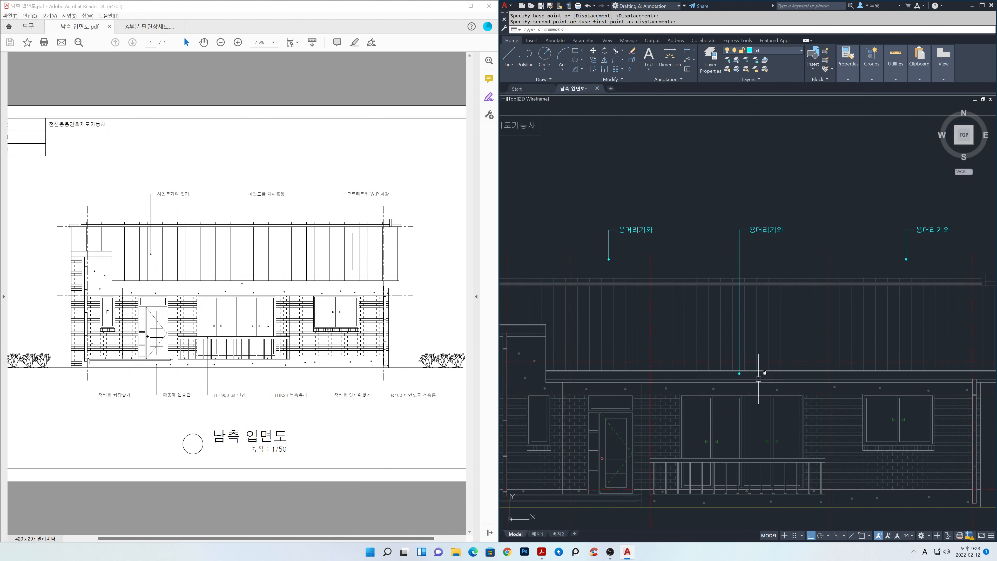
Stretch the middle leader's dot slightly further down so it sits within the eaves gutter band
scroll(755, 373, up, 3)
key(Return)
click(687, 353)
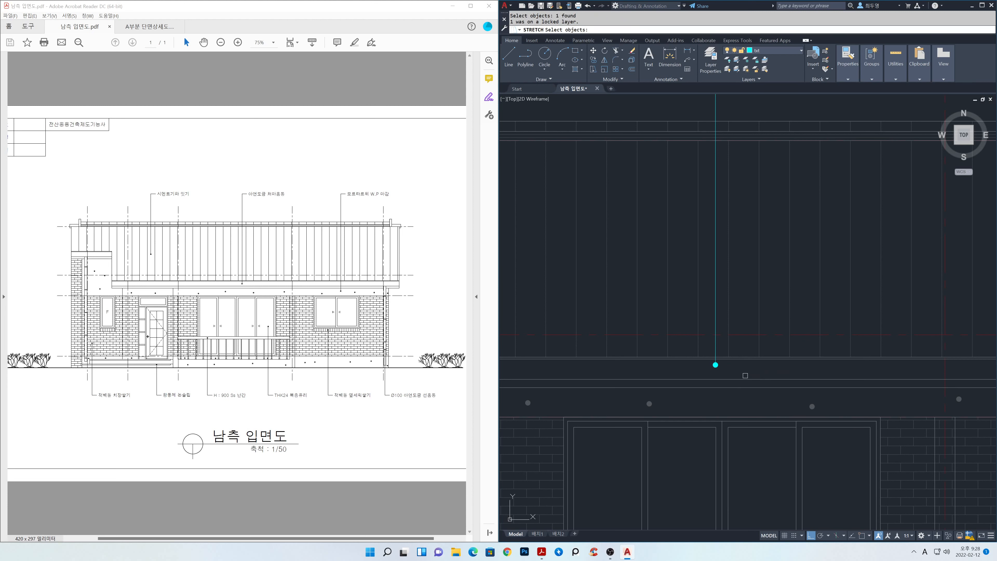
click(745, 376)
click(691, 344)
key(Return)
click(678, 344)
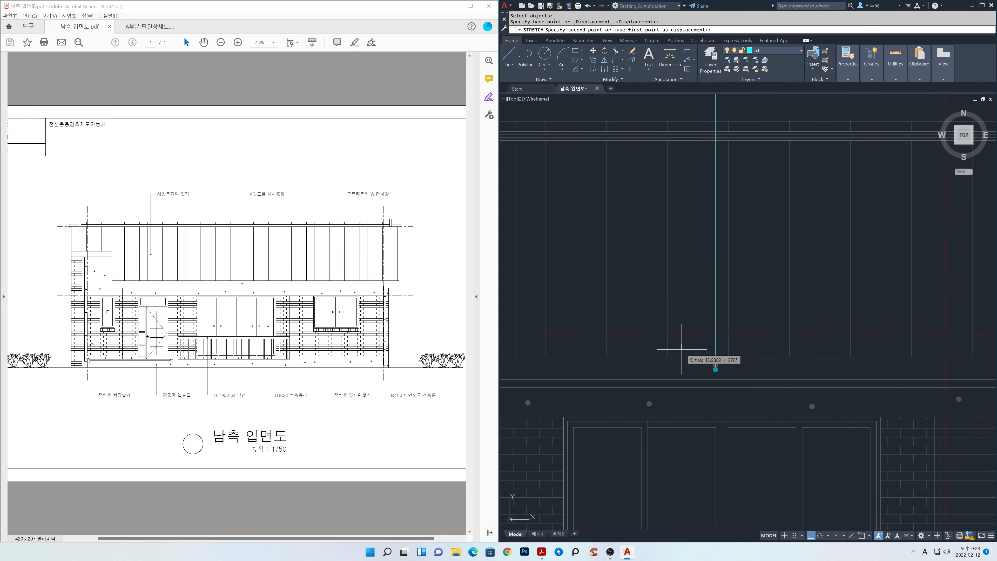
click(681, 348)
Stretch the right label's leader end straight down to the wall band below the eaves, above the right window
scroll(690, 326, down, 2)
key(Return)
click(893, 239)
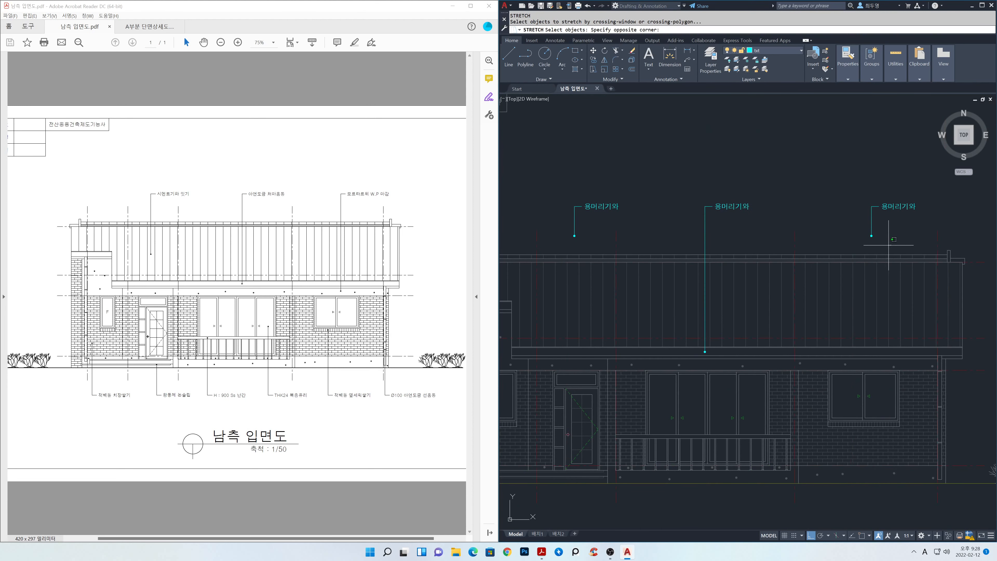
click(849, 228)
key(Return)
click(844, 235)
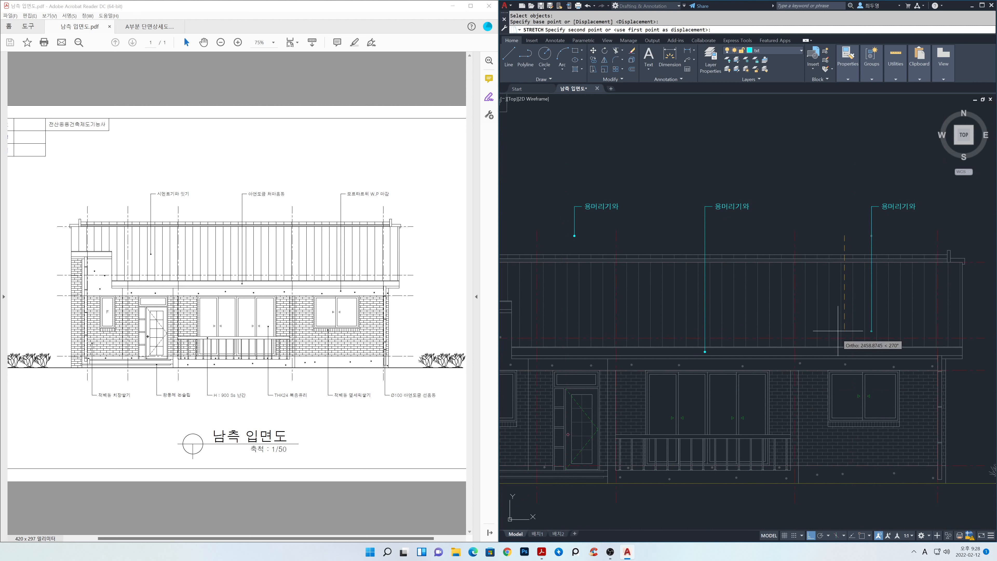
click(833, 363)
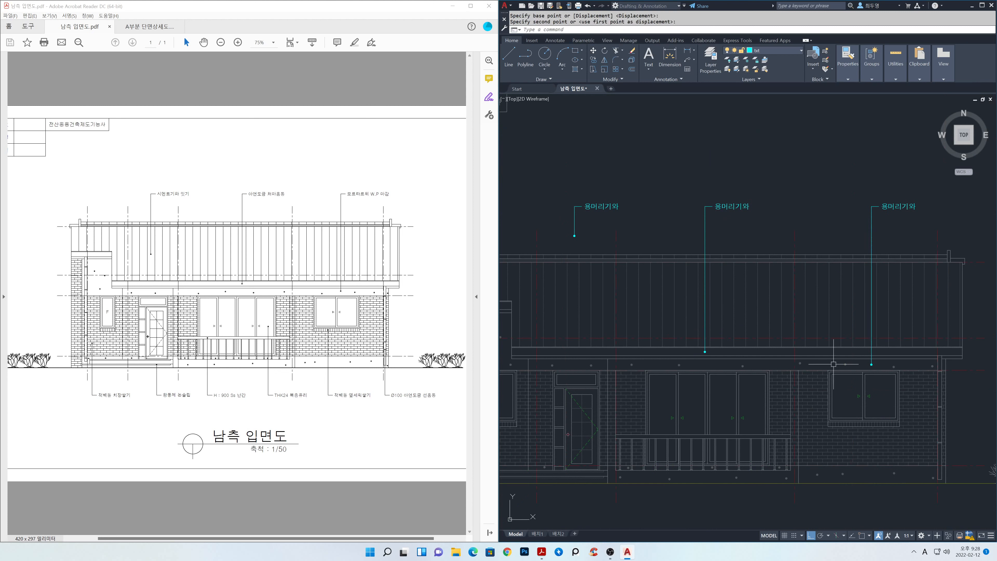
Stretch the left label's leader end straight down onto the tiled roof surface
key(Return)
click(592, 247)
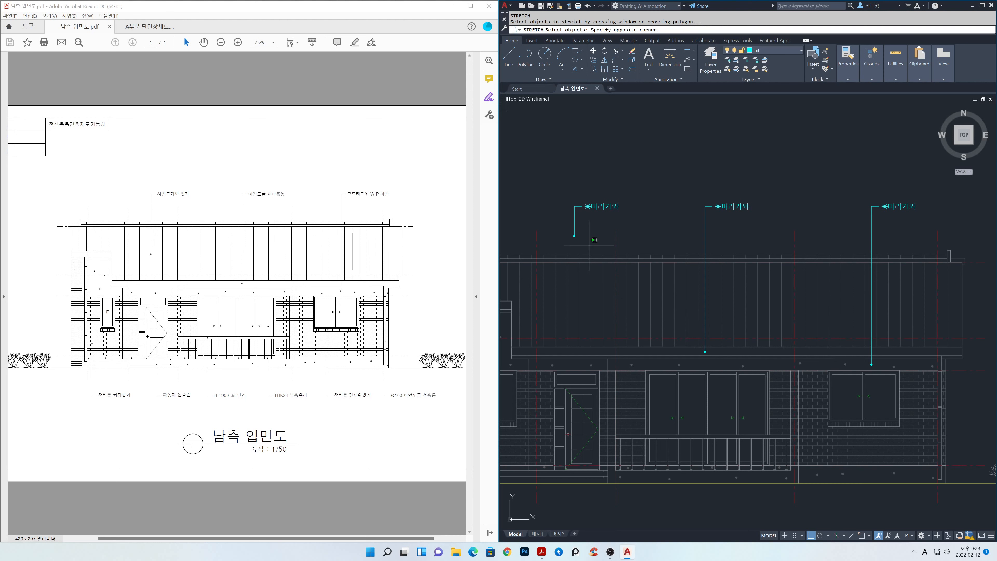
click(554, 230)
key(Return)
click(553, 231)
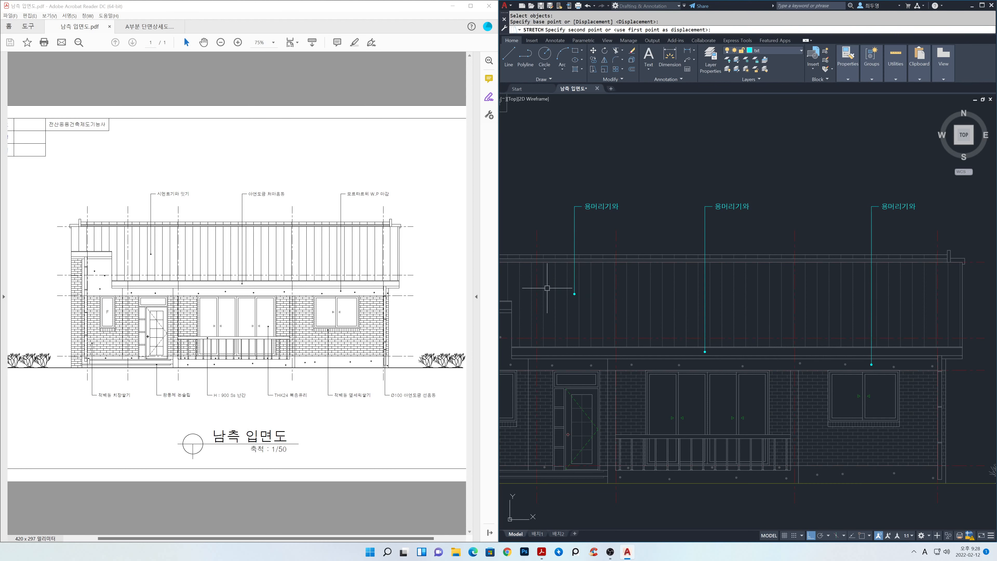
click(548, 290)
Copy the left leader label to below the ground line, under the left part of the elevation, with Ortho off
scroll(579, 293, down, 2)
middle_drag(625, 315, 728, 303)
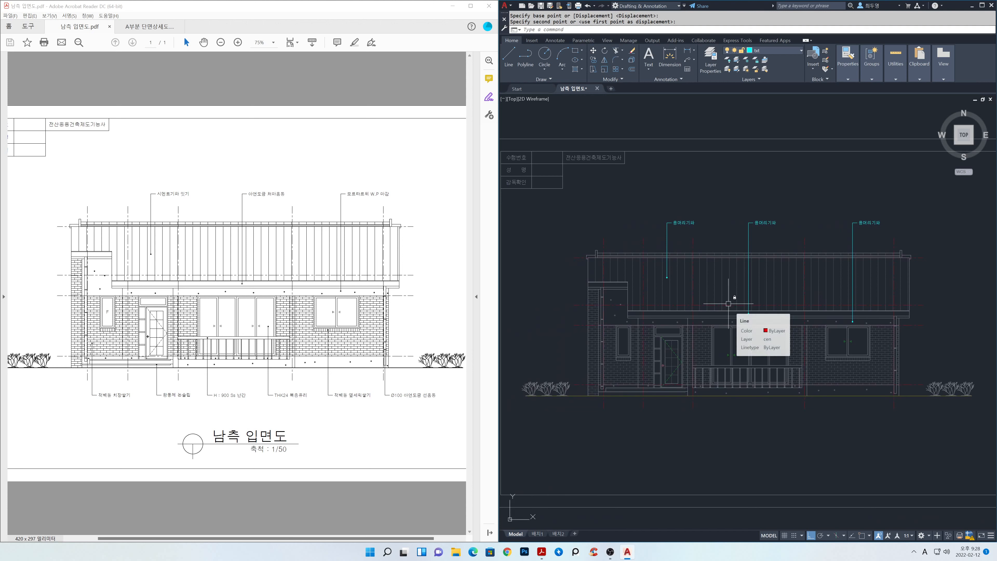
text(cp)
key(Return)
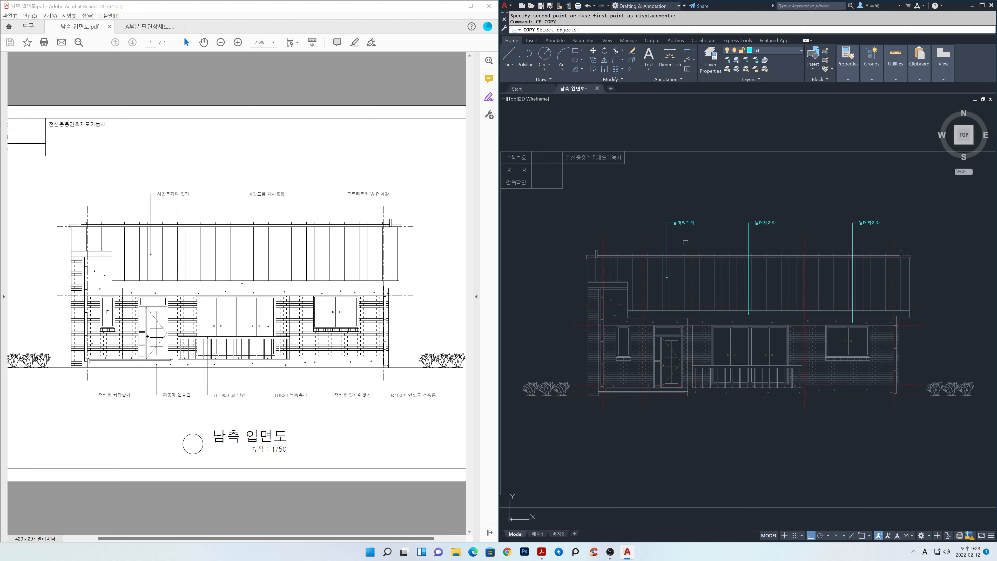
click(655, 203)
click(752, 329)
key(Return)
click(711, 197)
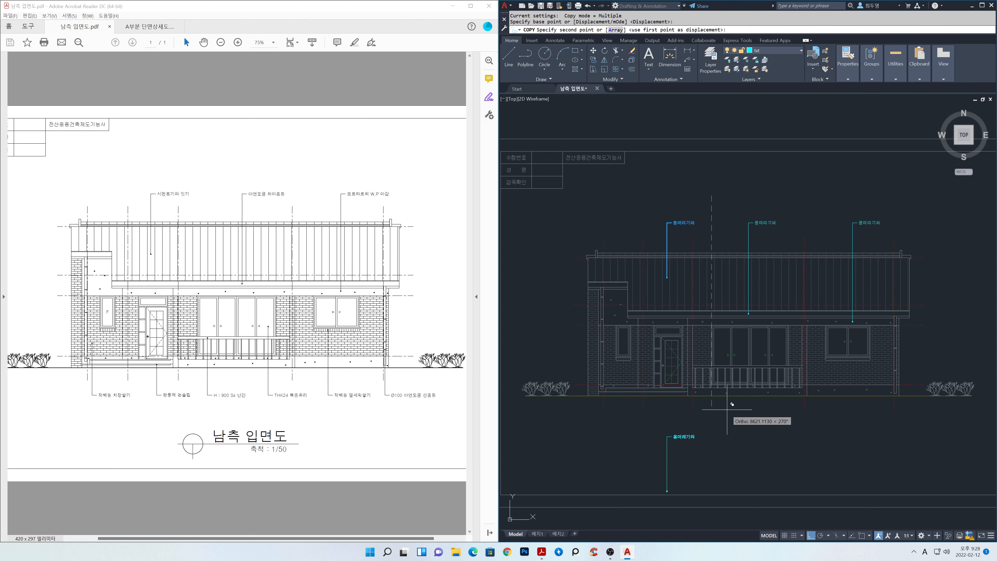
key(F8)
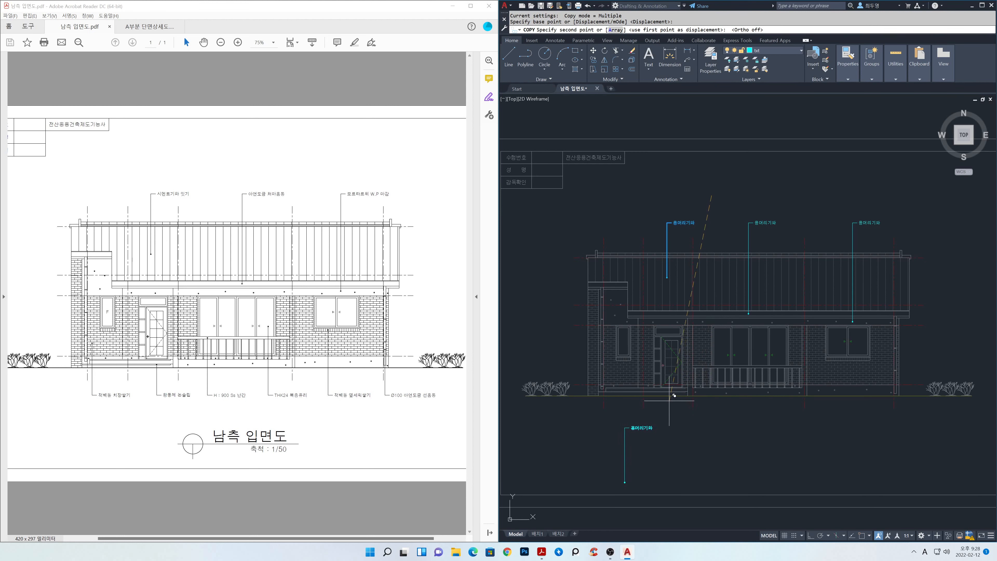
scroll(689, 398, up, 3)
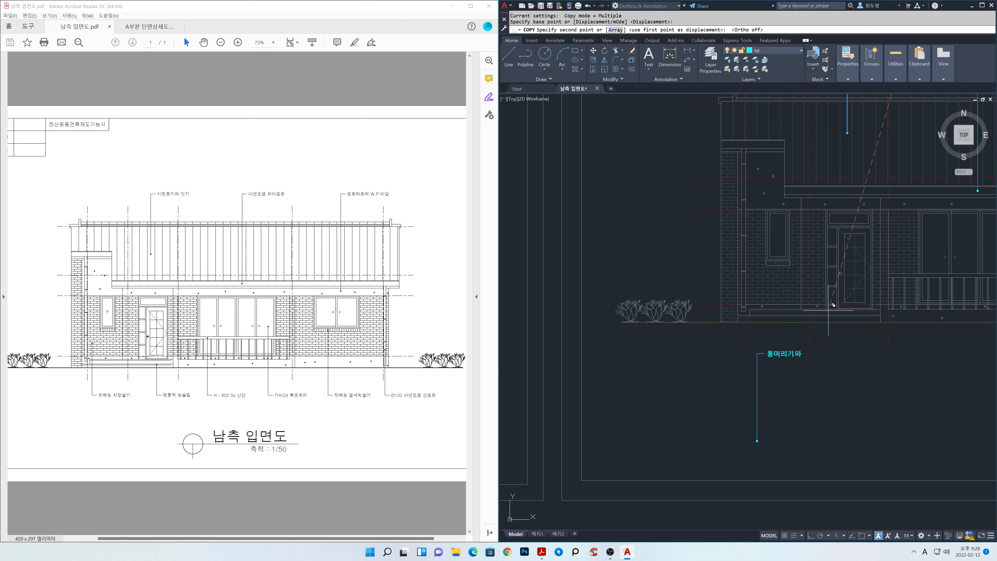
click(828, 309)
key(Return)
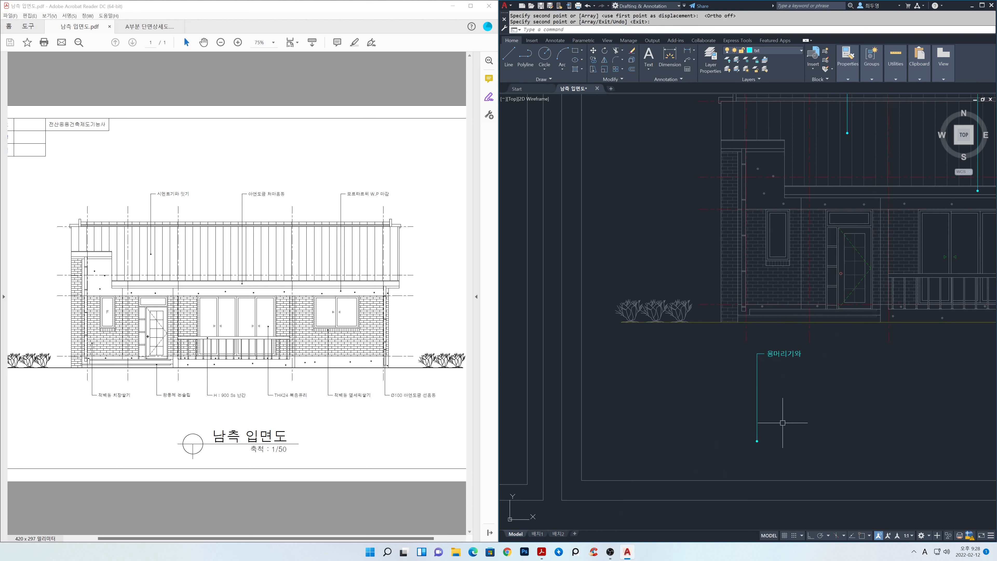
Stretch the lower-left label's leader dot straight up onto the brick wall below the left window, with Ortho on
key(Return)
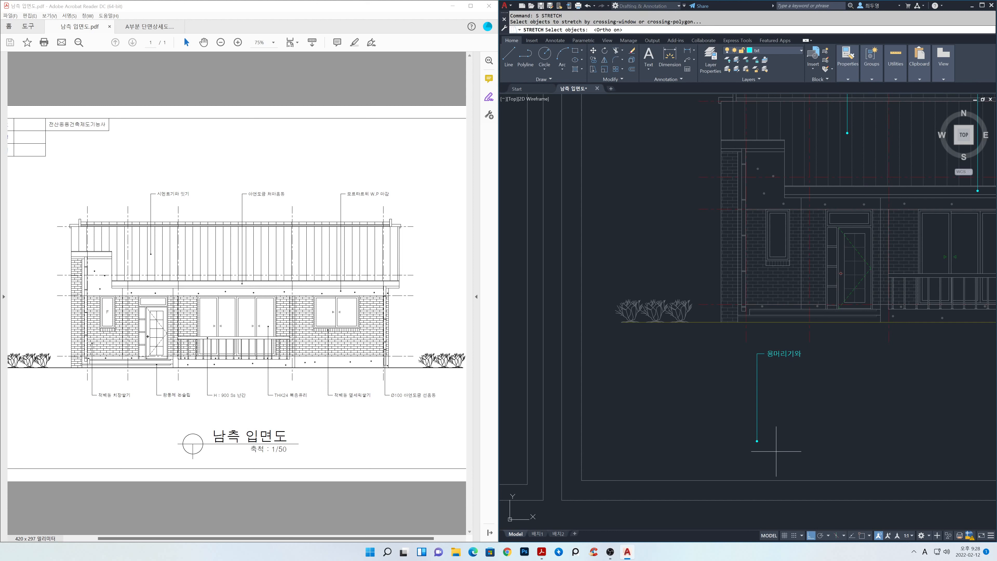
click(776, 451)
click(723, 354)
key(Return)
click(756, 440)
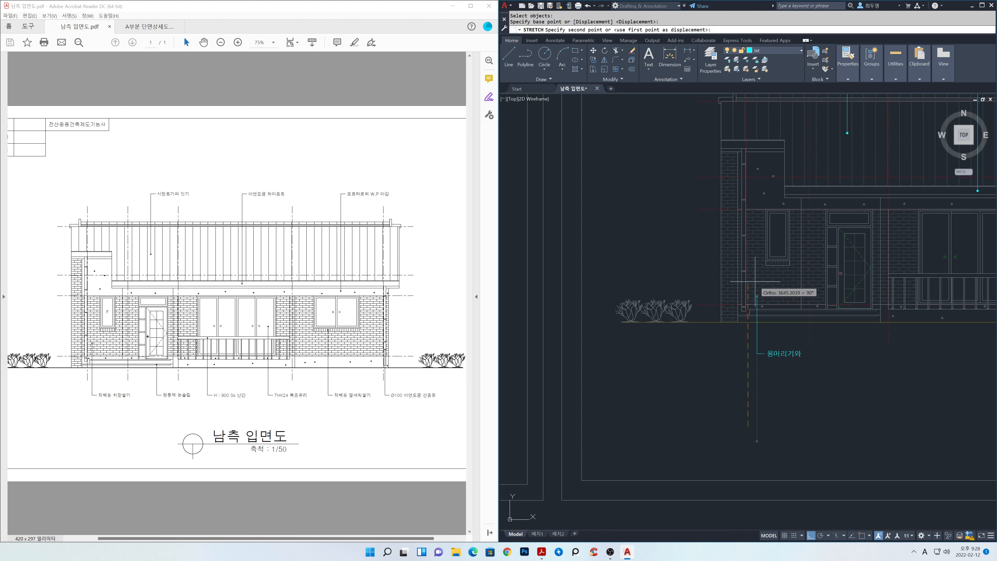
scroll(755, 281, up, 3)
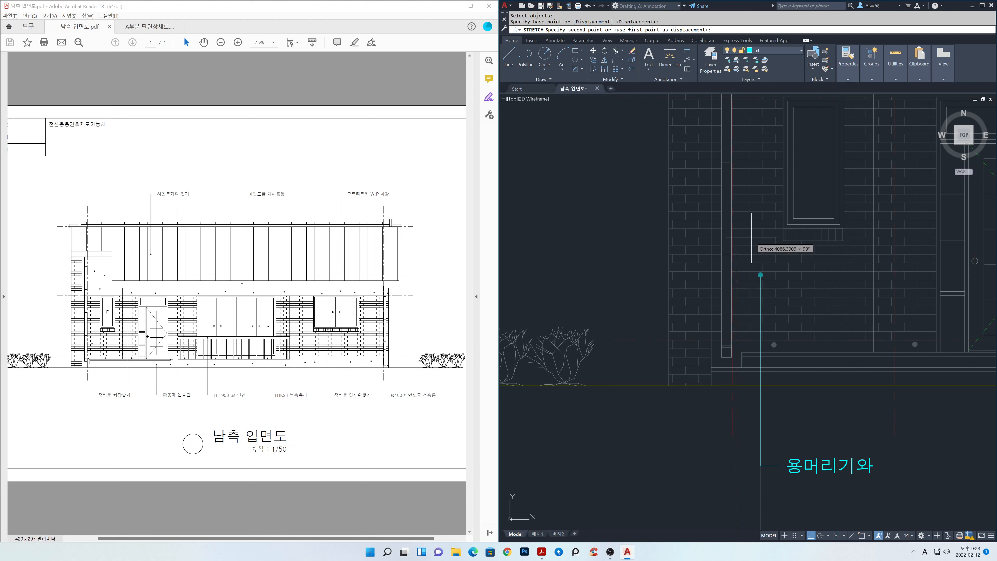
click(760, 272)
scroll(762, 268, down, 2)
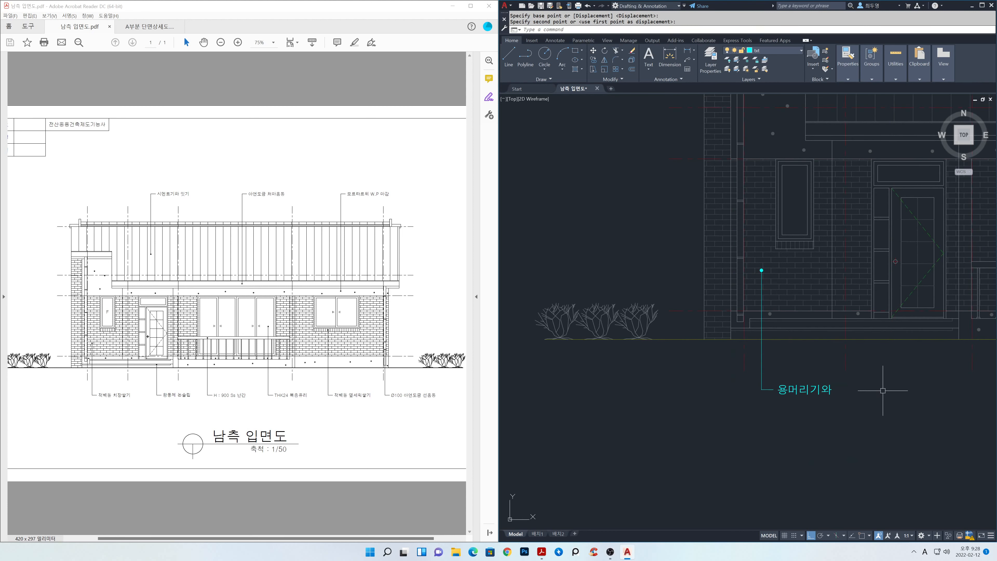
Move the lower-left leader label slightly to the left along the brick wall
text(m)
key(Return)
click(894, 439)
click(661, 231)
key(Return)
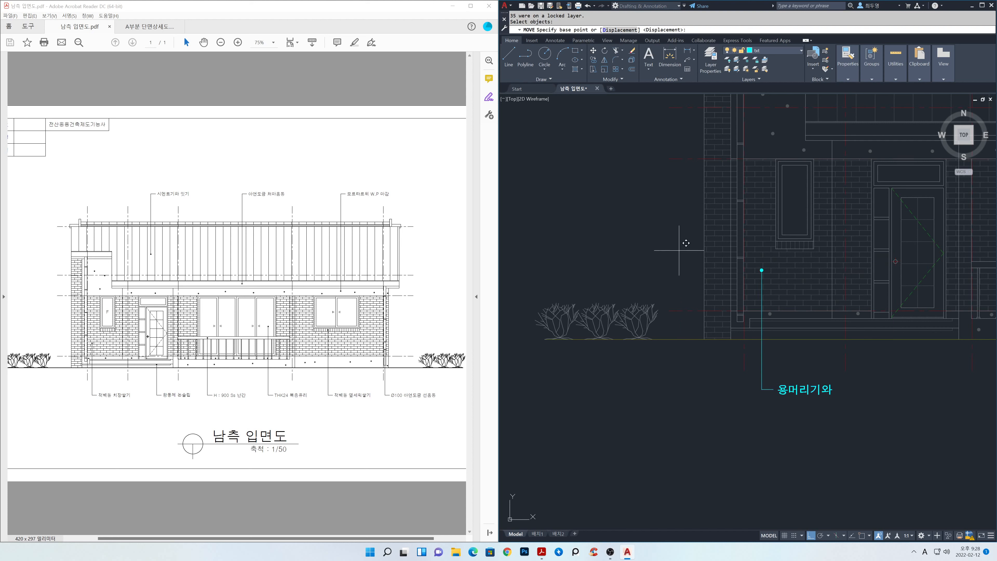
click(679, 251)
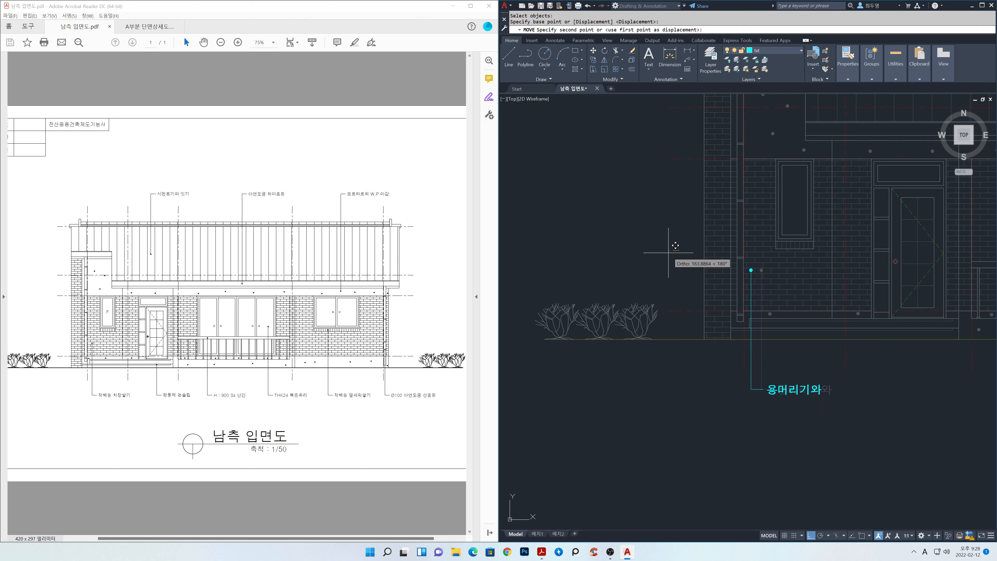
click(674, 251)
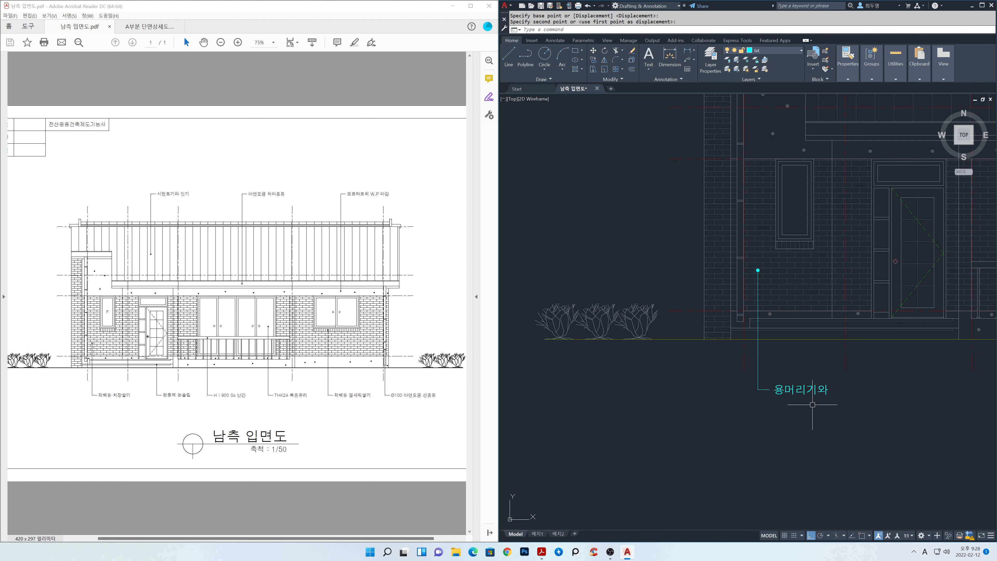
Copy the lower-left leader label horizontally to the entrance door and to the left part of the balcony railing
scroll(813, 405, down, 3)
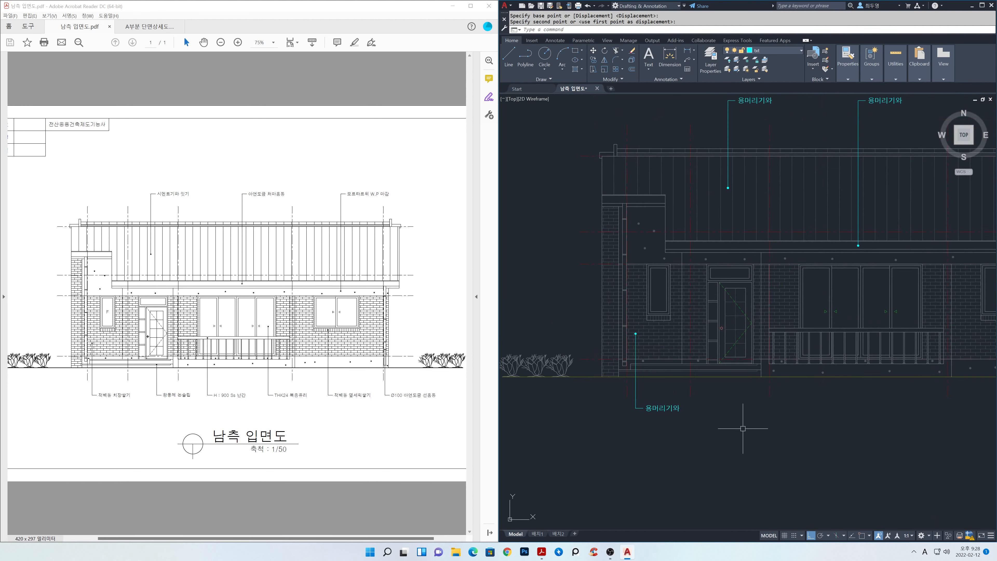
scroll(692, 429, down, 3)
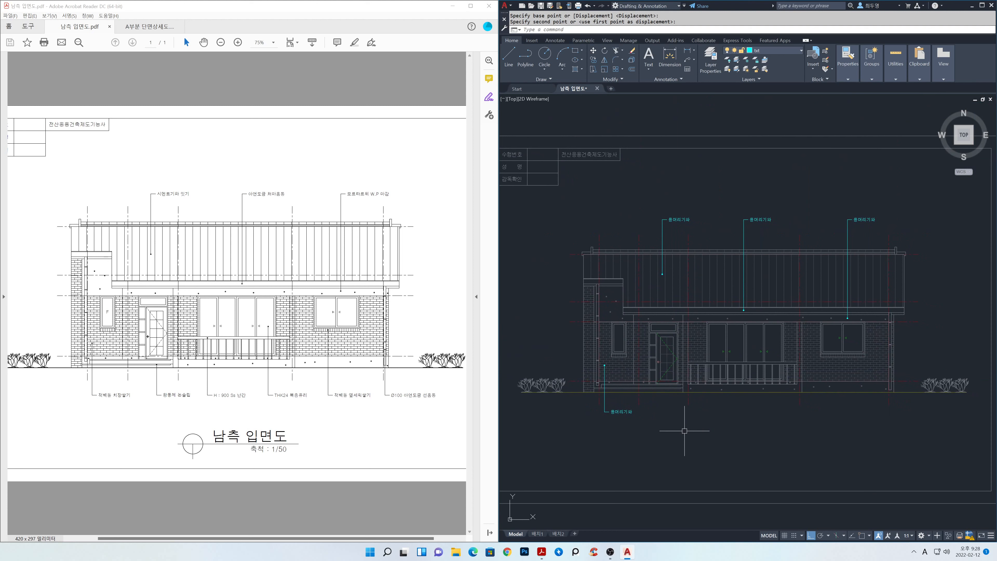
text(o)
key(Return)
drag(701, 444, 578, 346)
key(Return)
click(626, 441)
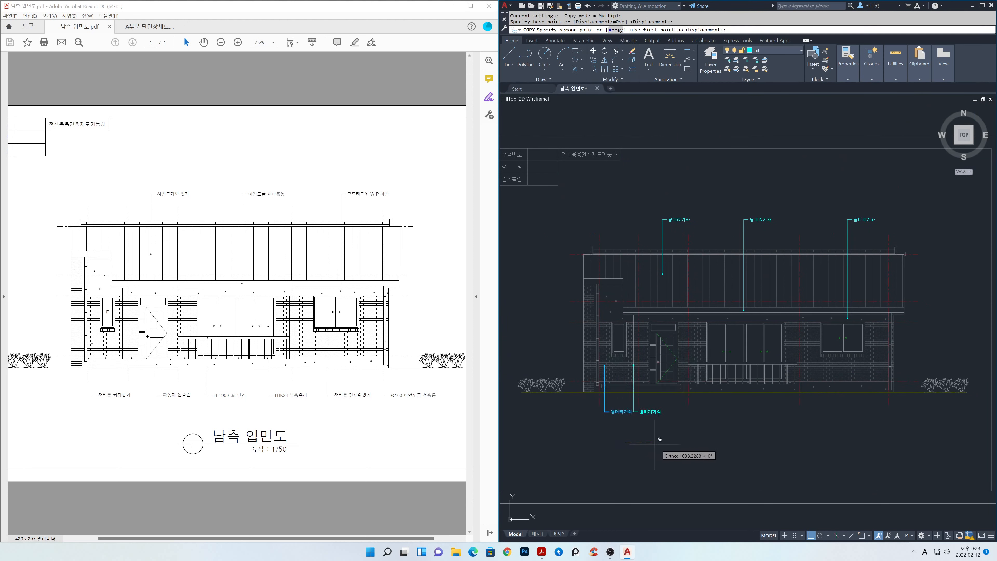
scroll(686, 440, up, 2)
scroll(691, 442, up, 2)
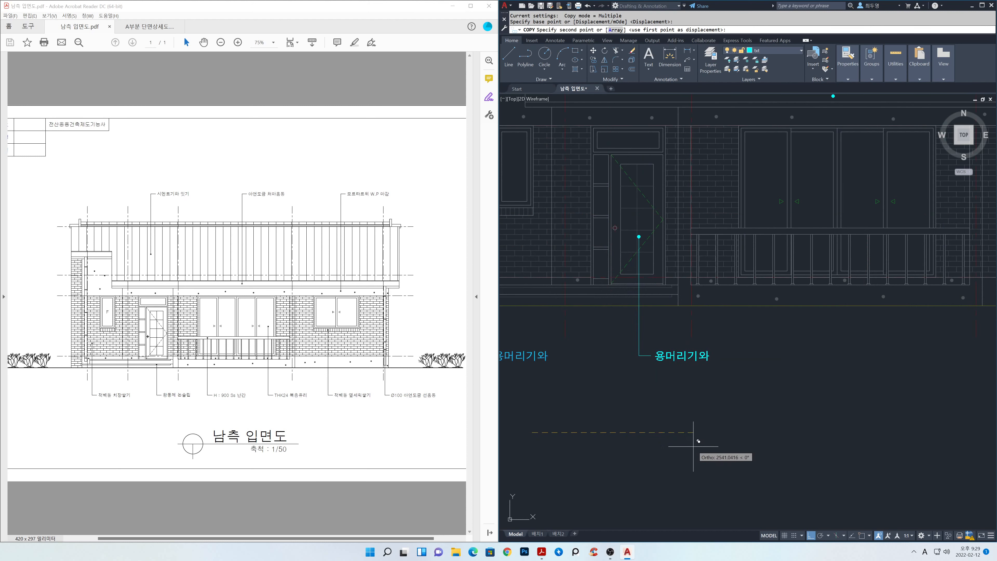
click(696, 442)
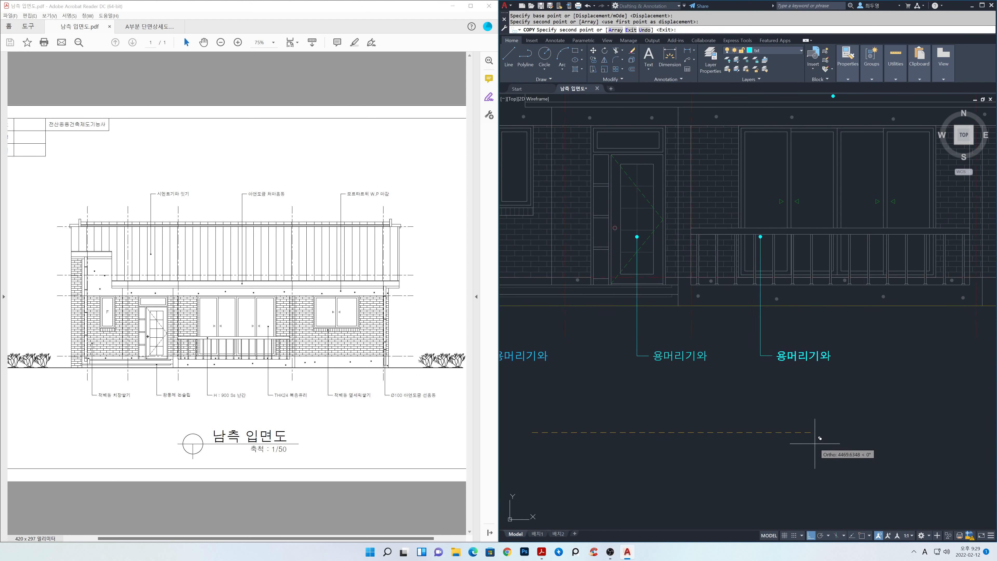
click(824, 432)
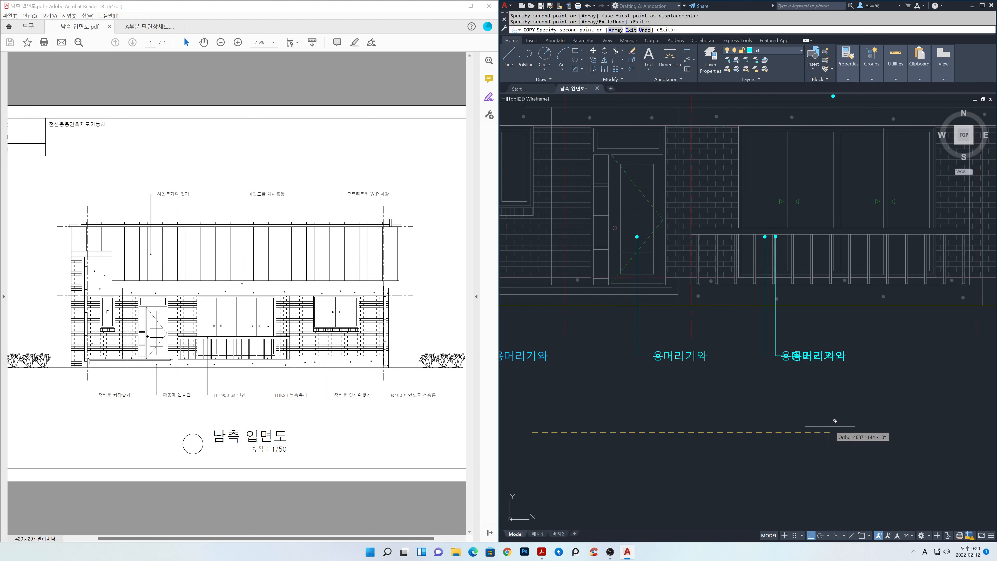
Place three more copies in the same row at the railing's right part, the right window and the right downpipe
click(972, 428)
middle_drag(977, 424, 674, 407)
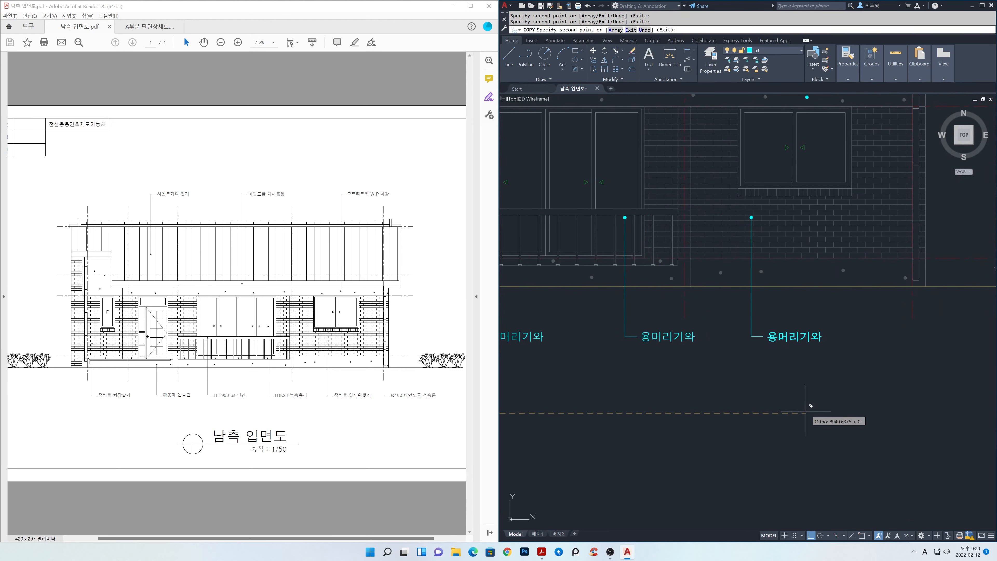
middle_drag(820, 406, 809, 448)
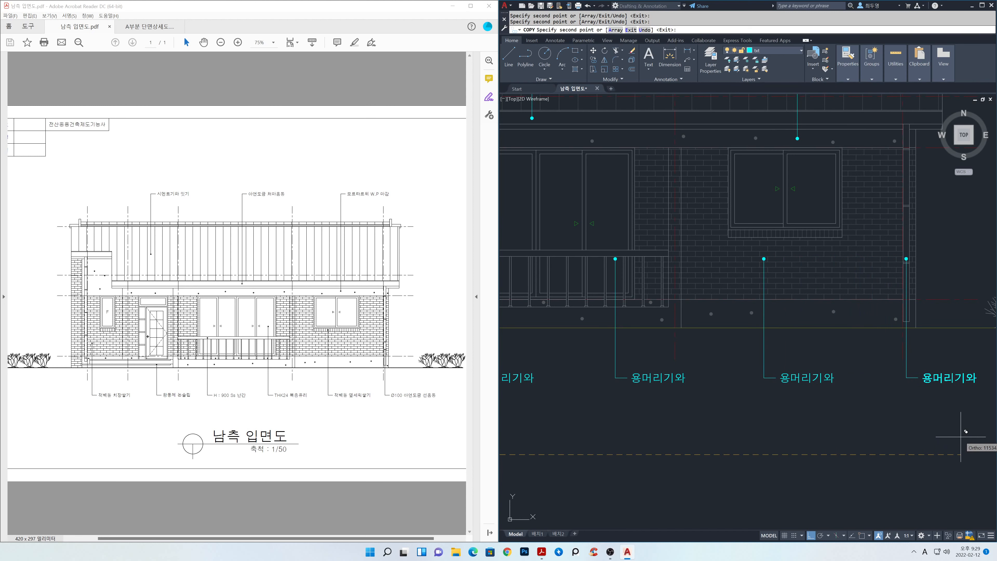
click(960, 437)
key(space)
scroll(898, 406, down, 1)
mouse_move(882, 417)
middle_down()
mouse_move(910, 480)
mouse_move(889, 470)
middle_up()
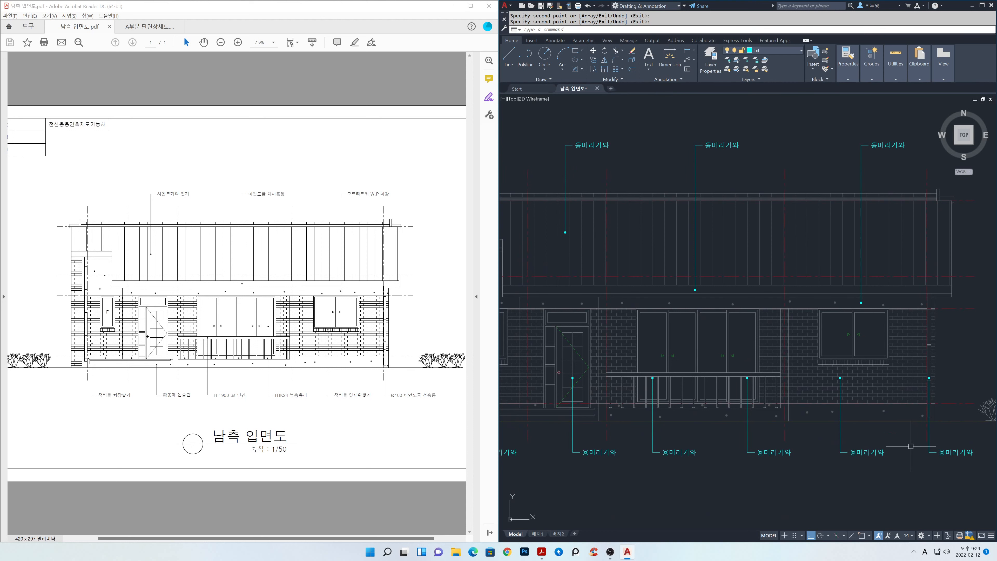
Stretch the lower-left label's leader dot slightly down on the brick wall beside the left downpipe
scroll(932, 428, up, 1)
scroll(930, 431, down, 1)
middle_drag(643, 452, 909, 441)
scroll(722, 388, up, 2)
scroll(765, 377, up, 2)
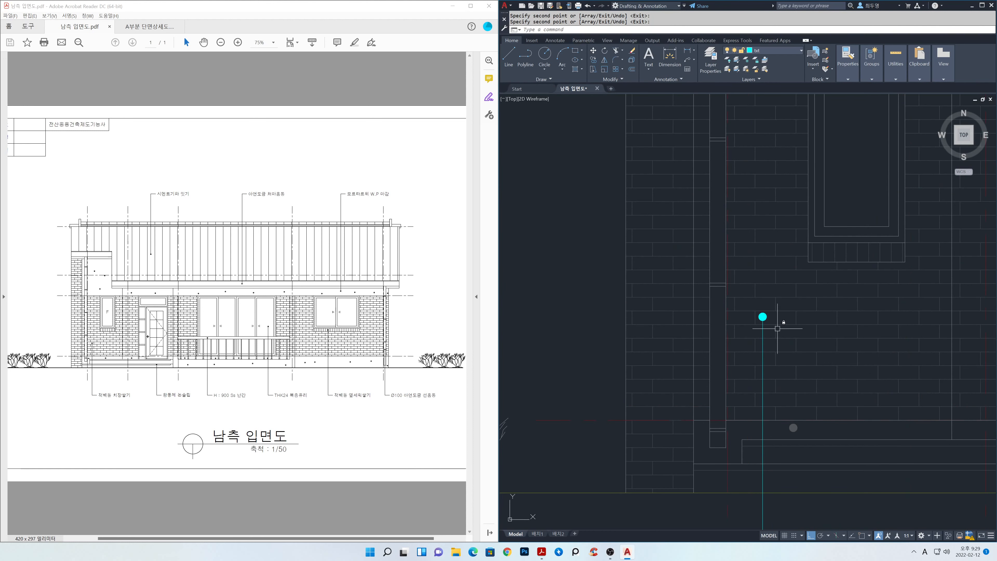
text(s)
key(Return)
click(789, 334)
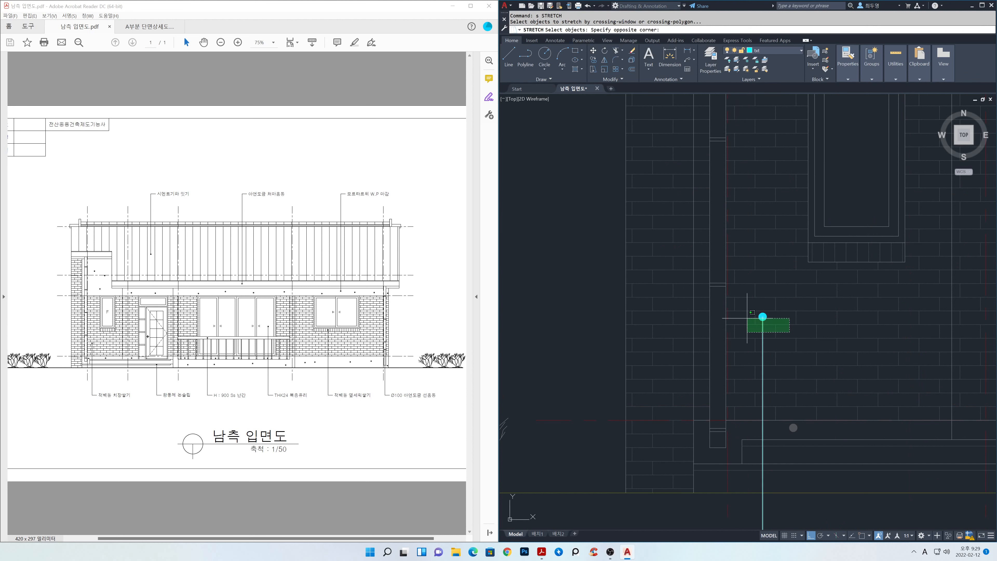
click(599, 305)
key(Return)
click(597, 305)
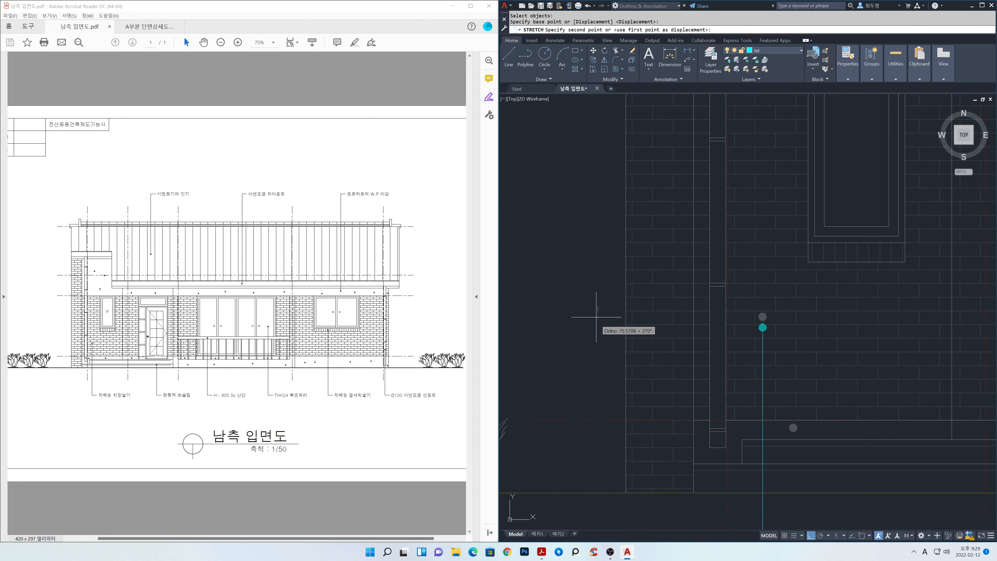
click(597, 334)
scroll(603, 344, down, 3)
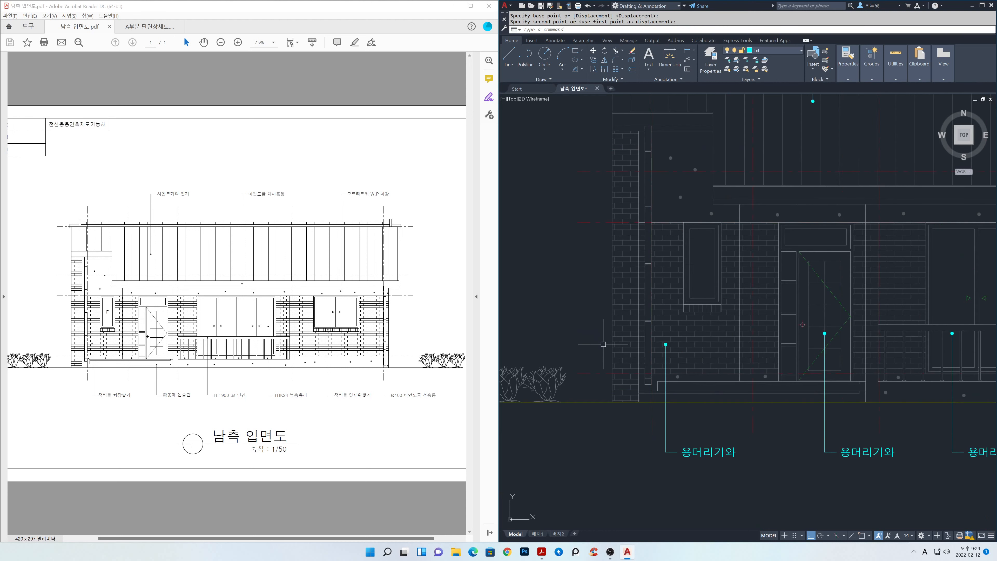
Stretch the leader dot at the entrance door straight down onto the entrance step
key(Return)
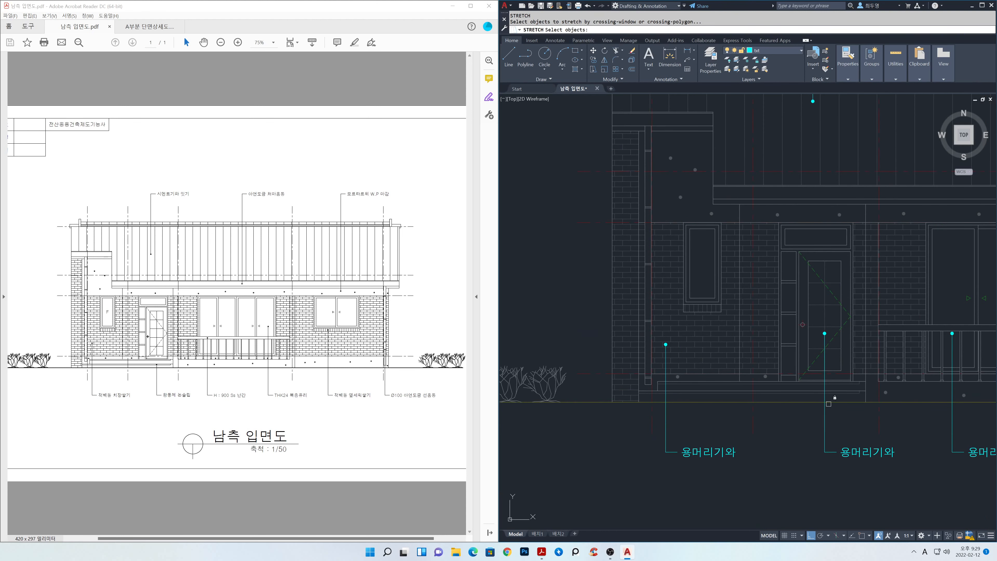
scroll(837, 404, up, 2)
click(848, 412)
click(797, 278)
key(Return)
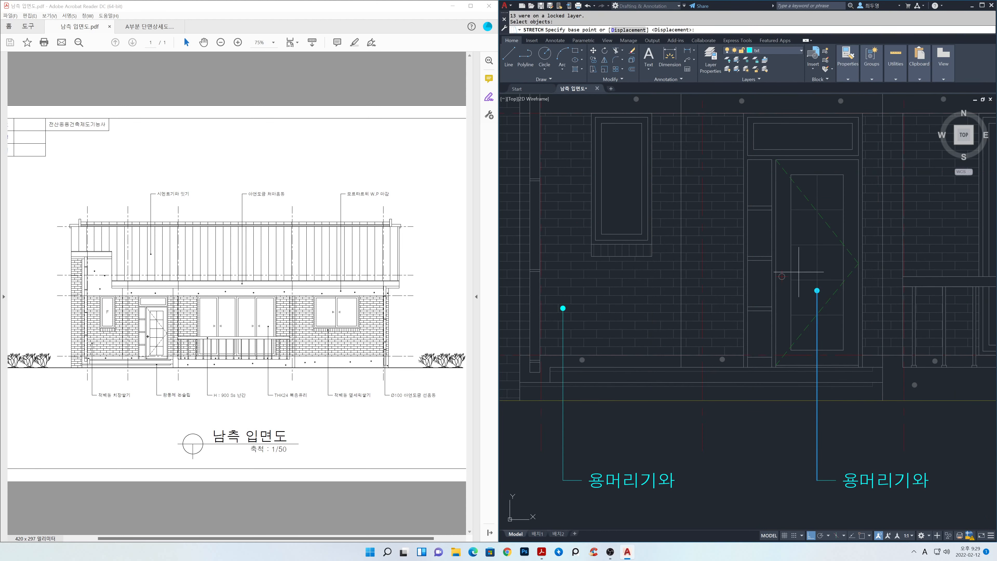
click(799, 263)
click(794, 367)
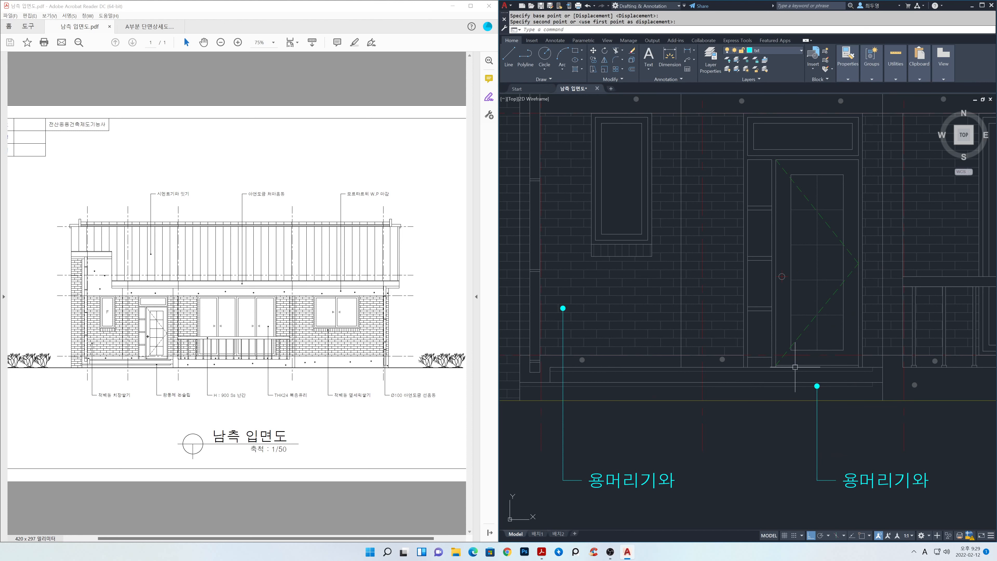
Stretch the leader dot at the left part of the balcony railing slightly up onto the handrail
middle_drag(886, 403, 601, 359)
key(Return)
click(757, 263)
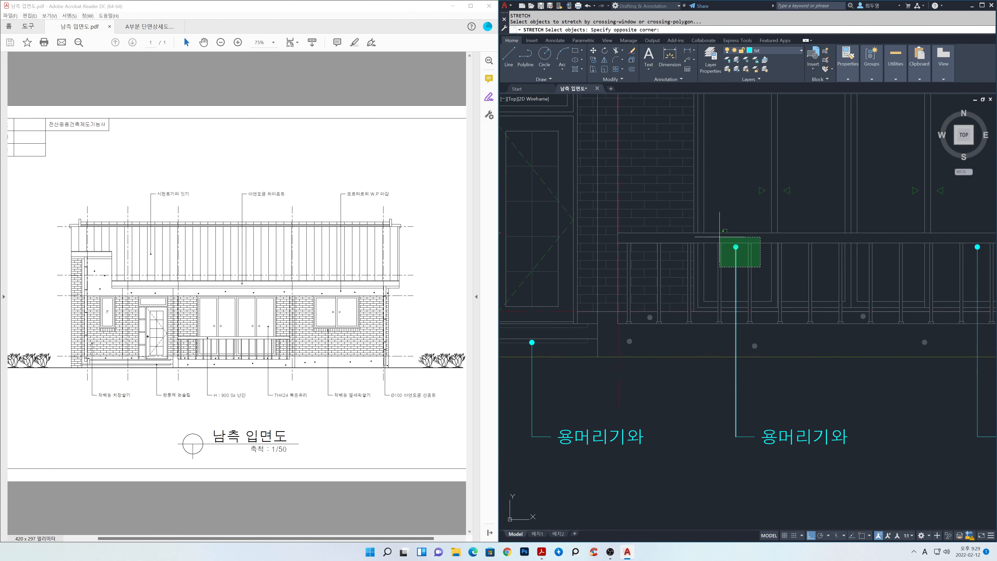
click(722, 229)
key(Return)
click(722, 224)
click(722, 215)
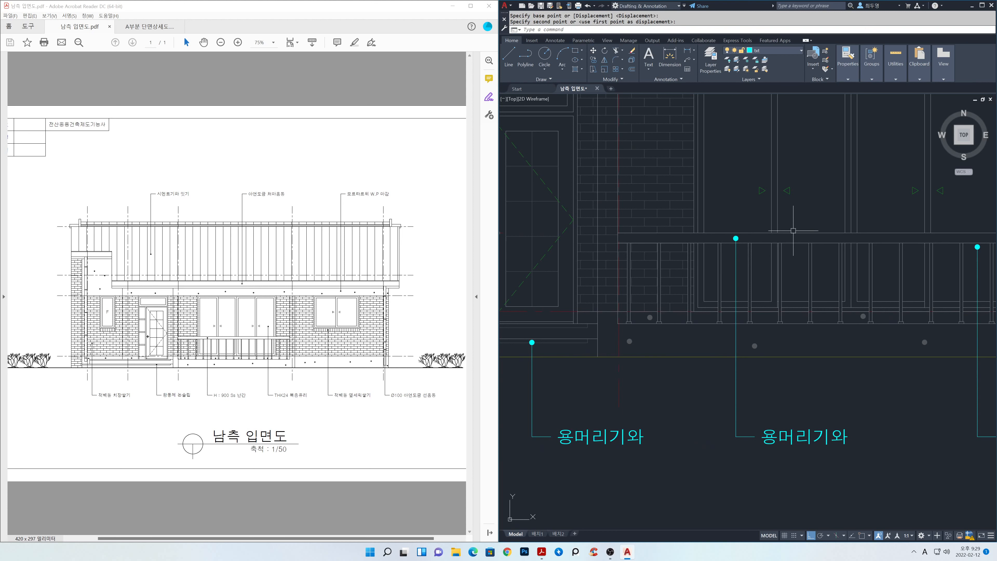
Stretch the leader dot at the railing's right part straight up onto the glass of the large sliding window
middle_drag(793, 237, 620, 291)
key(Return)
click(811, 314)
click(783, 273)
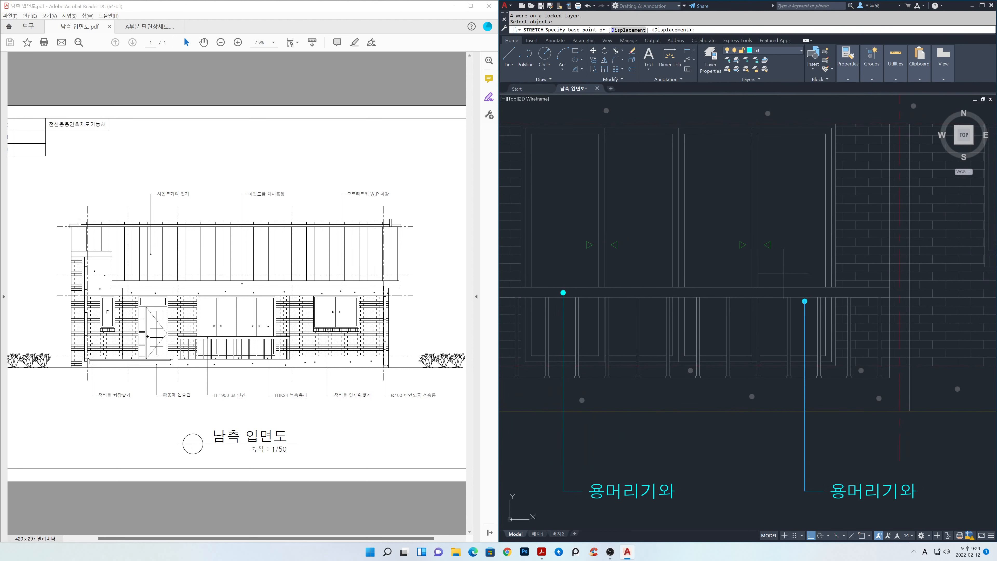
key(Return)
click(784, 274)
click(784, 225)
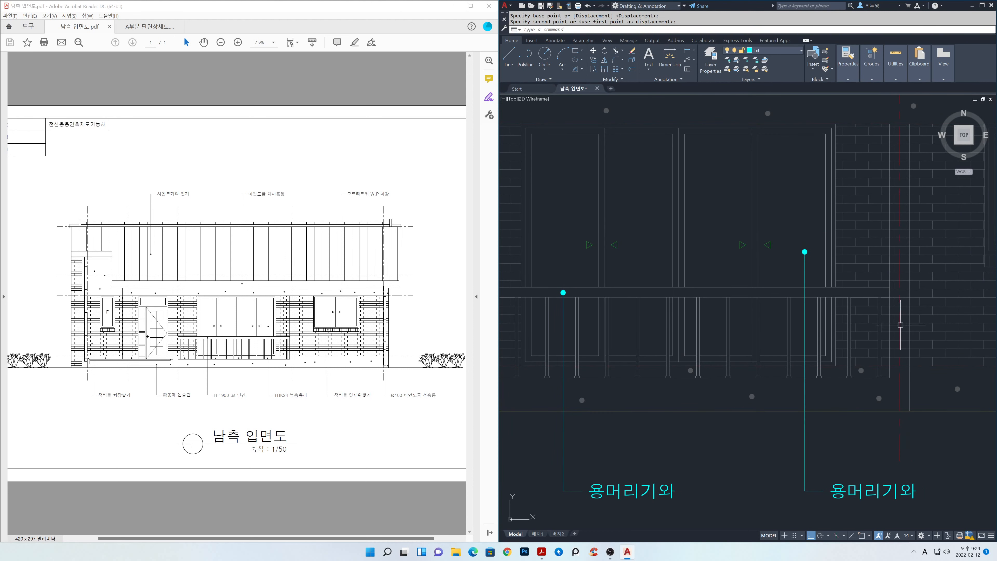
Stretch the leader dot below the right window straight up into its brick sill
middle_drag(728, 318, 756, 304)
key(Return)
click(824, 284)
scroll(842, 299, up, 3)
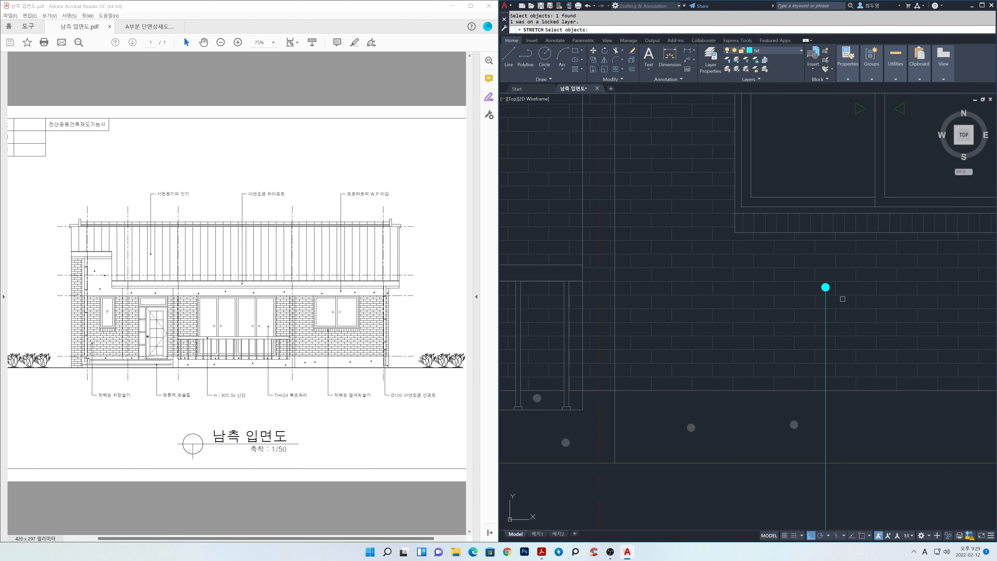
key(Return)
click(825, 287)
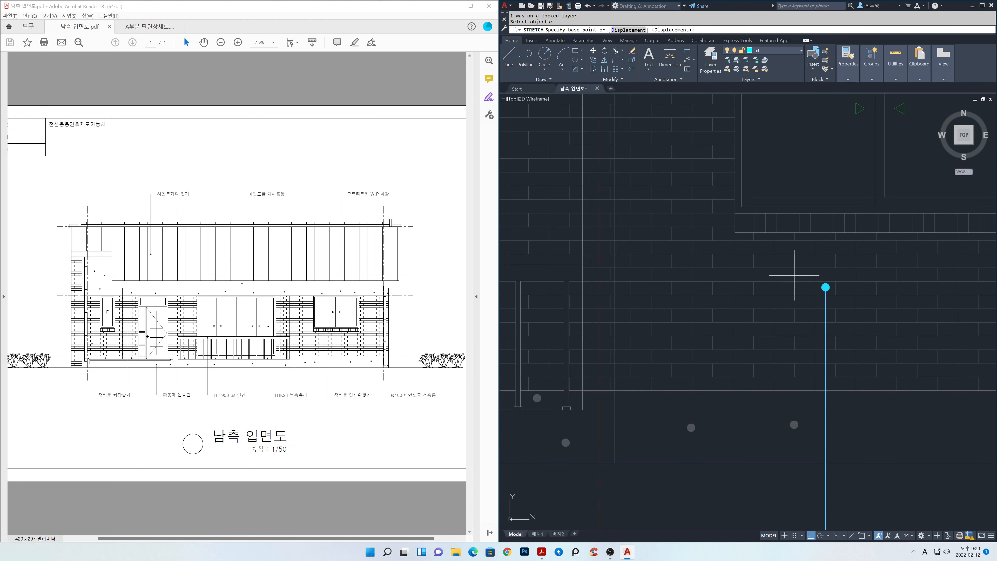
click(791, 216)
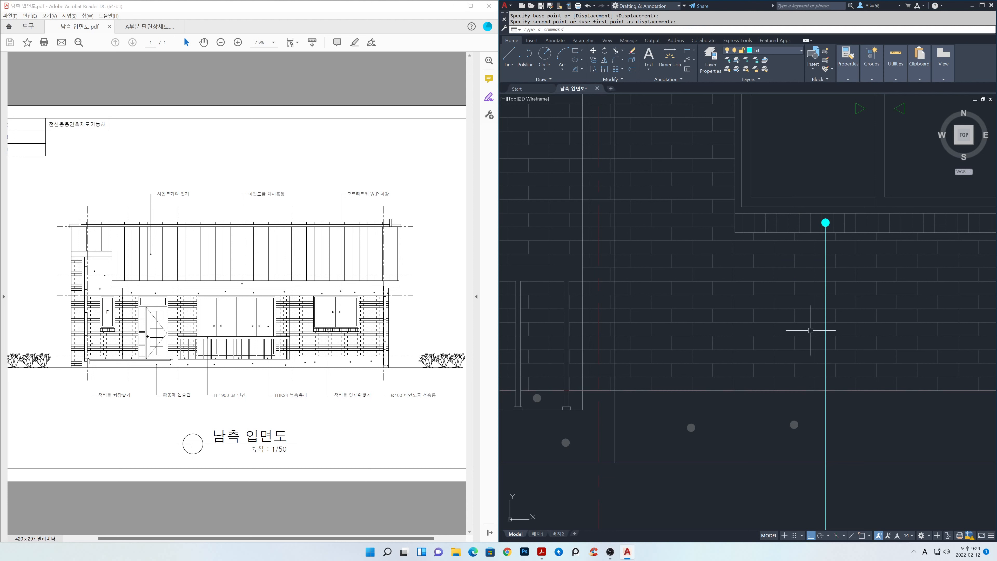
Stretch the far-right label's leader dot straight down to a lower point on the right downpipe
scroll(798, 344, down, 3)
scroll(745, 371, up, 1)
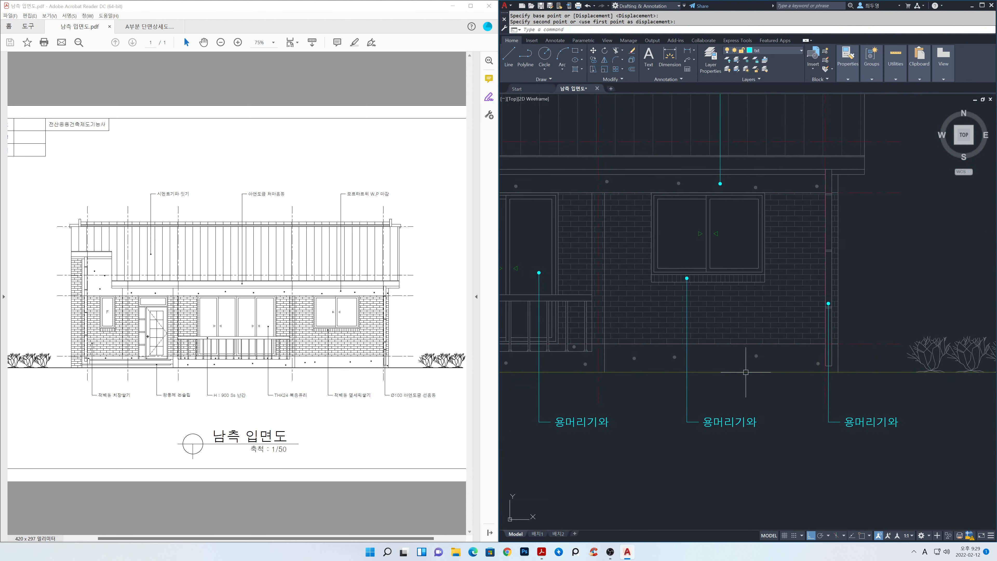
scroll(842, 379, up, 2)
key(Return)
click(874, 296)
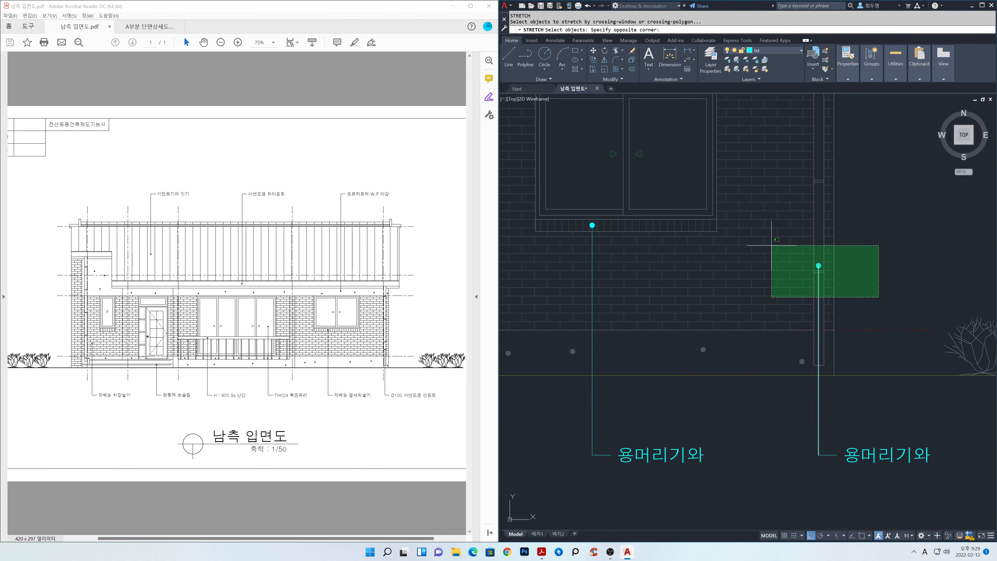
click(771, 242)
key(Return)
click(771, 242)
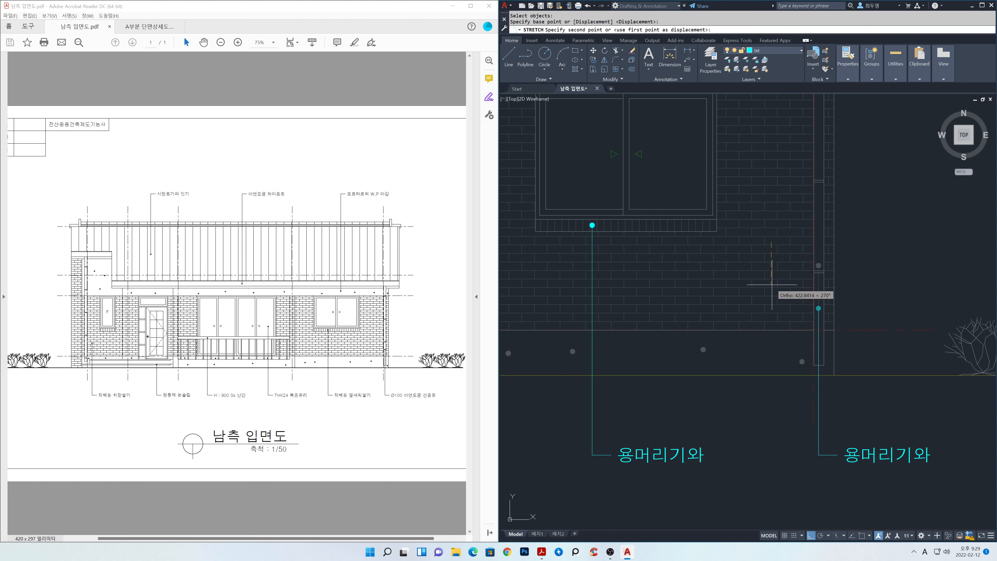
click(772, 284)
scroll(765, 304, down, 3)
scroll(761, 350, up, 4)
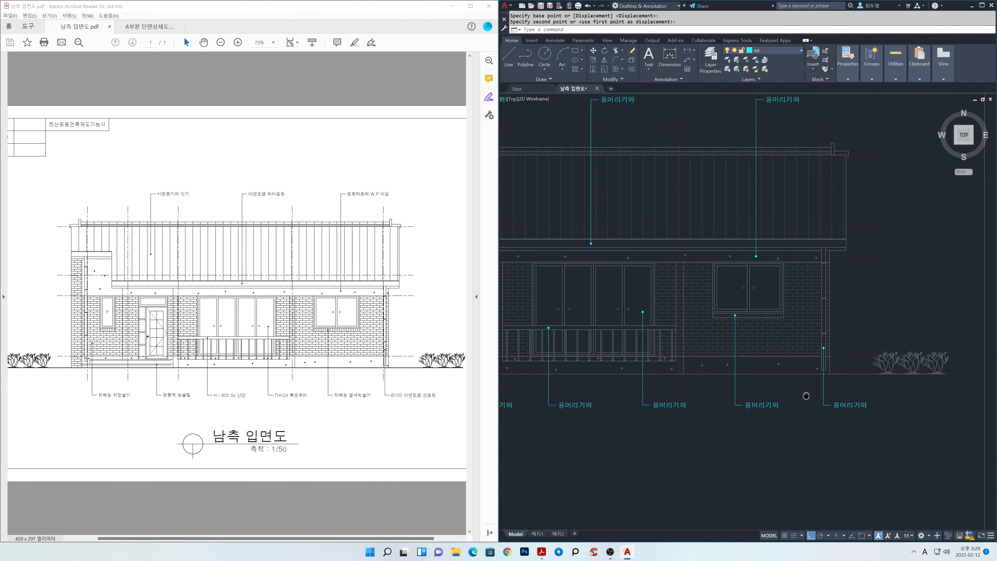
middle_drag(735, 401, 771, 402)
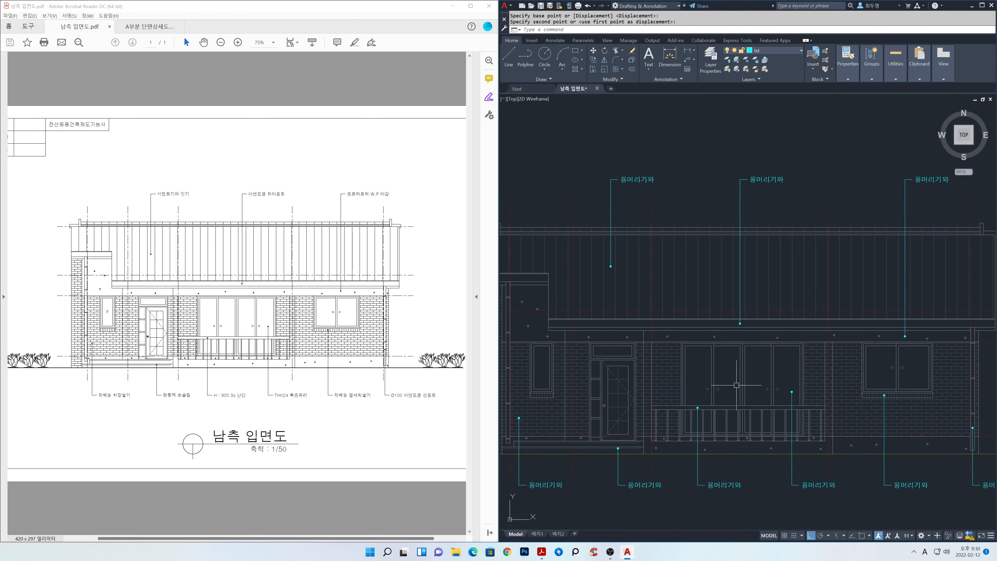
Replace the text of the upper-left label pointing at the roof with "시멘트기와 잇기"
text(z)
key(Return)
key(Return)
drag(756, 373, 765, 456)
mouse_move(761, 392)
middle_down()
mouse_move(761, 405)
mouse_move(760, 395)
middle_up()
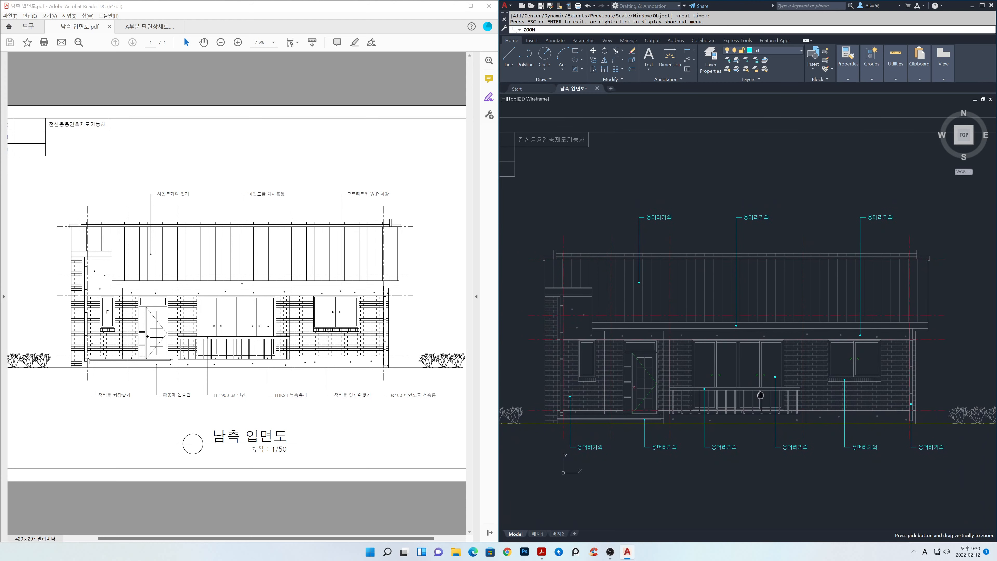
right_click(752, 363)
click(769, 377)
key(Escape)
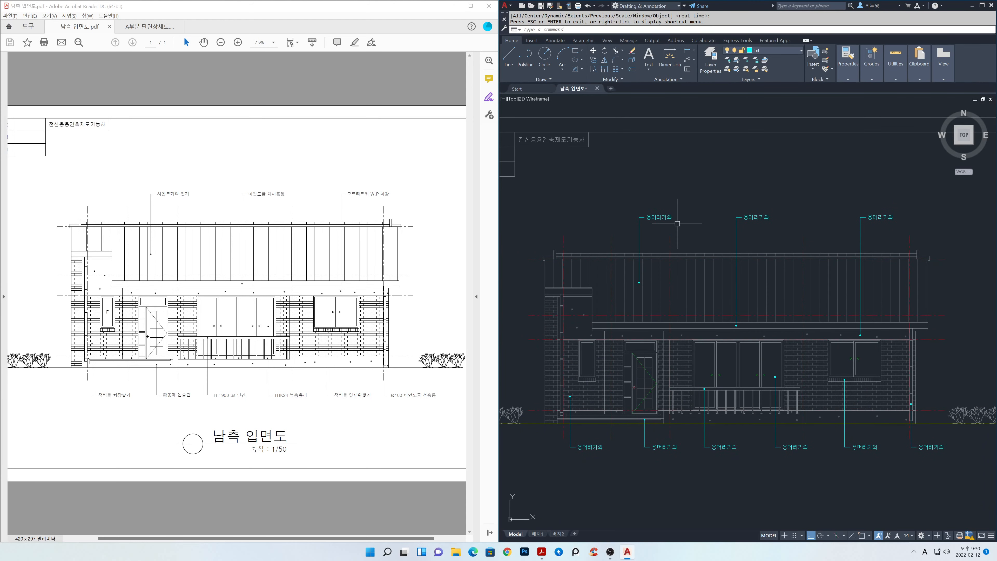
double_click(647, 217)
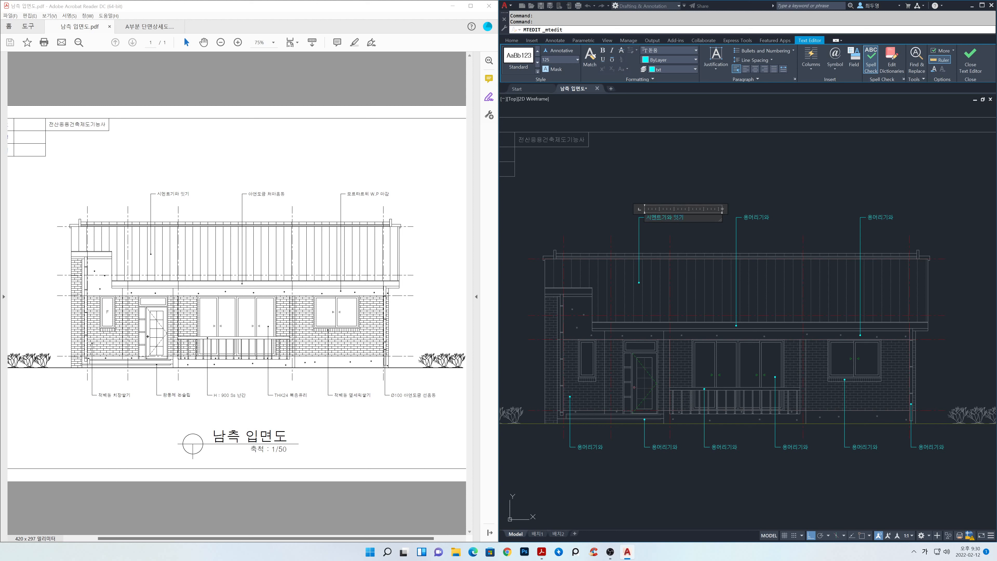
click(734, 178)
Replace the text of the upper middle label pointing at the eaves with "아연도금 처마홈통"
scroll(743, 236, up, 2)
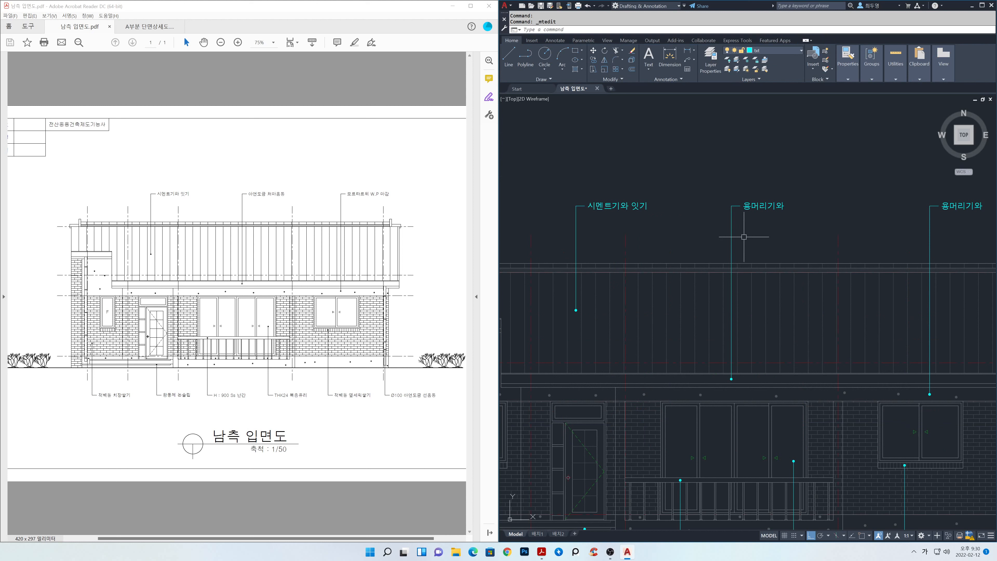
middle_drag(768, 249, 714, 259)
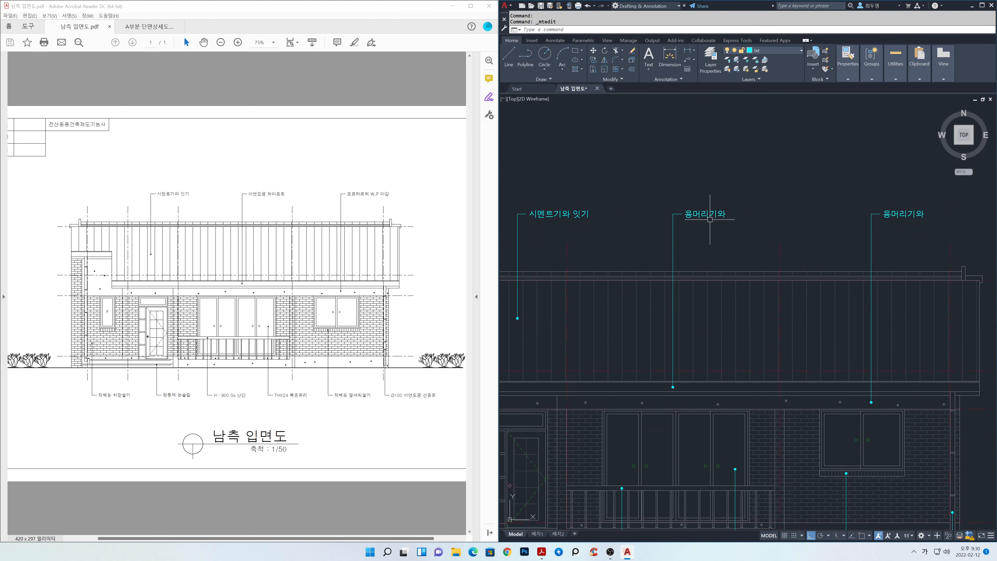
double_click(690, 219)
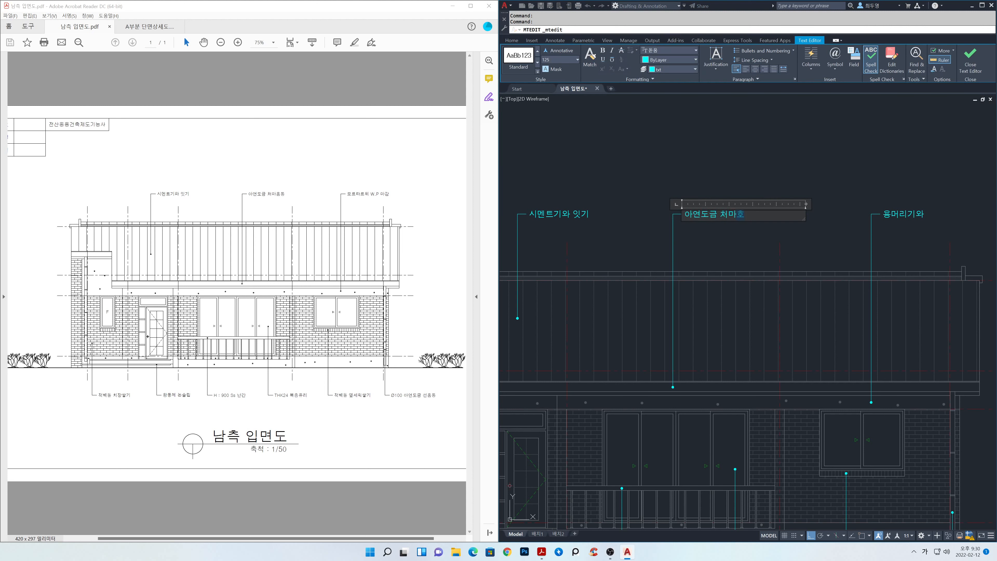
click(881, 217)
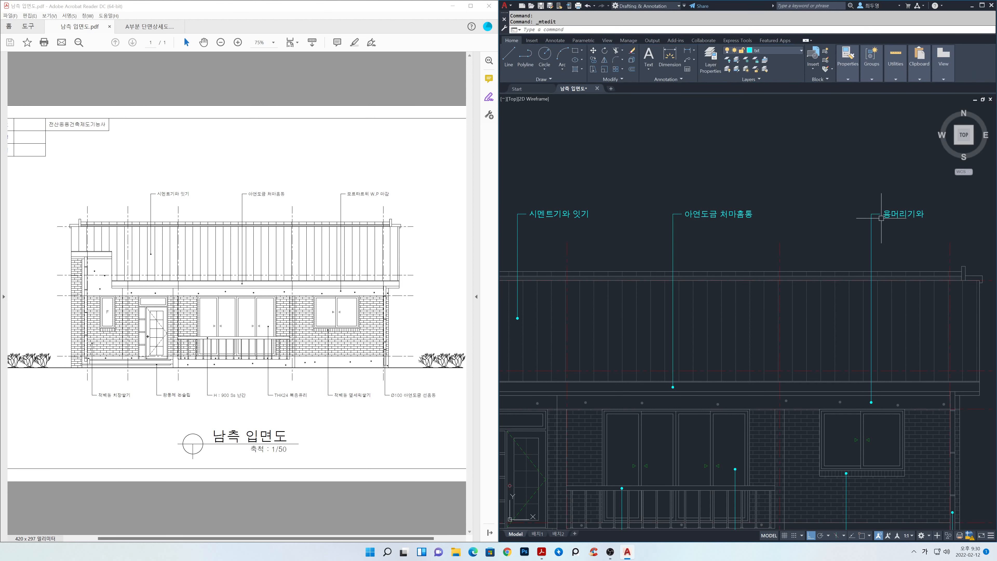
Replace the text of the upper-right label above the right window with "모르타르위 W.P 마감"
middle_drag(932, 235, 769, 228)
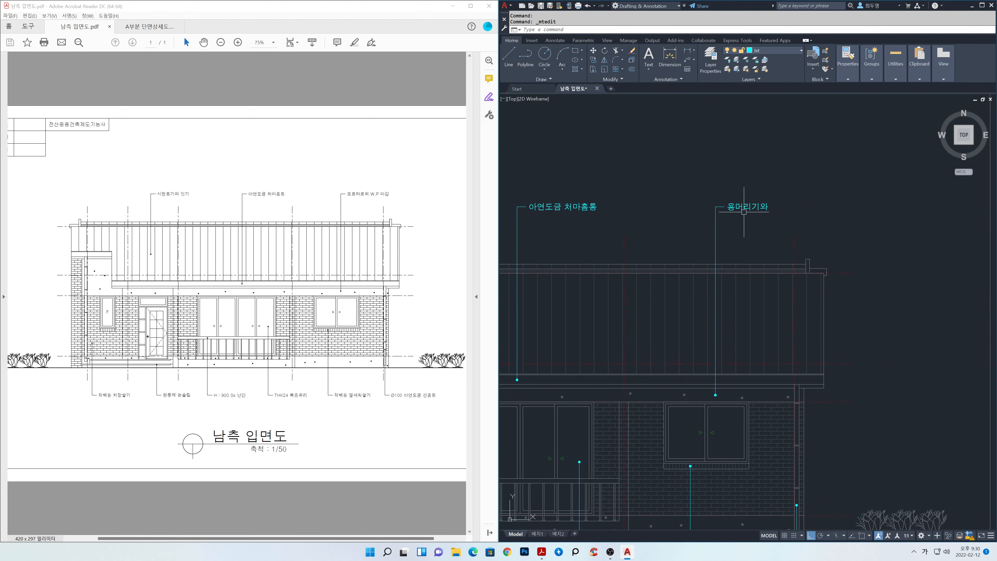
double_click(729, 208)
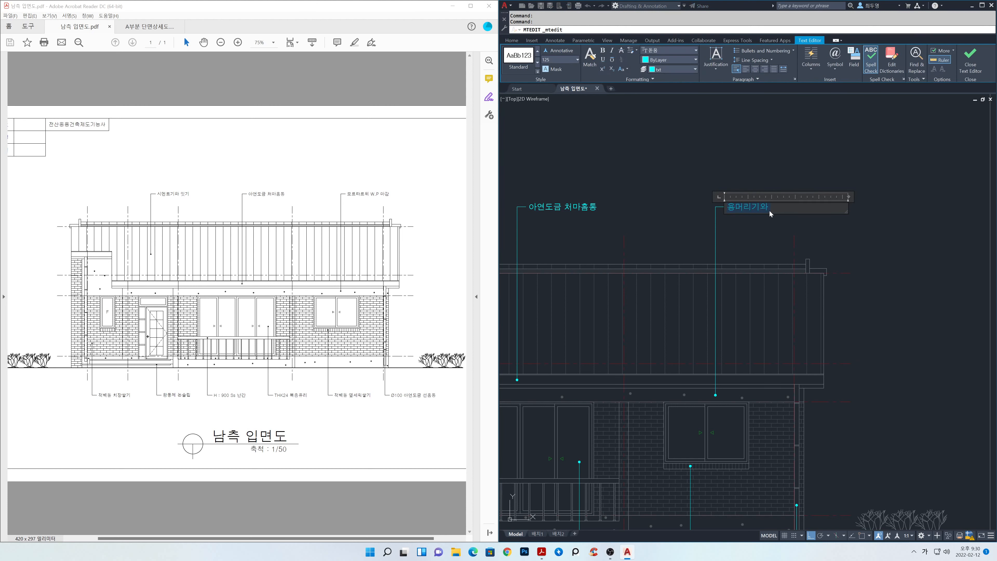
text(모르타)
text(르위 W.P 마감)
click(879, 281)
scroll(879, 281, down, 2)
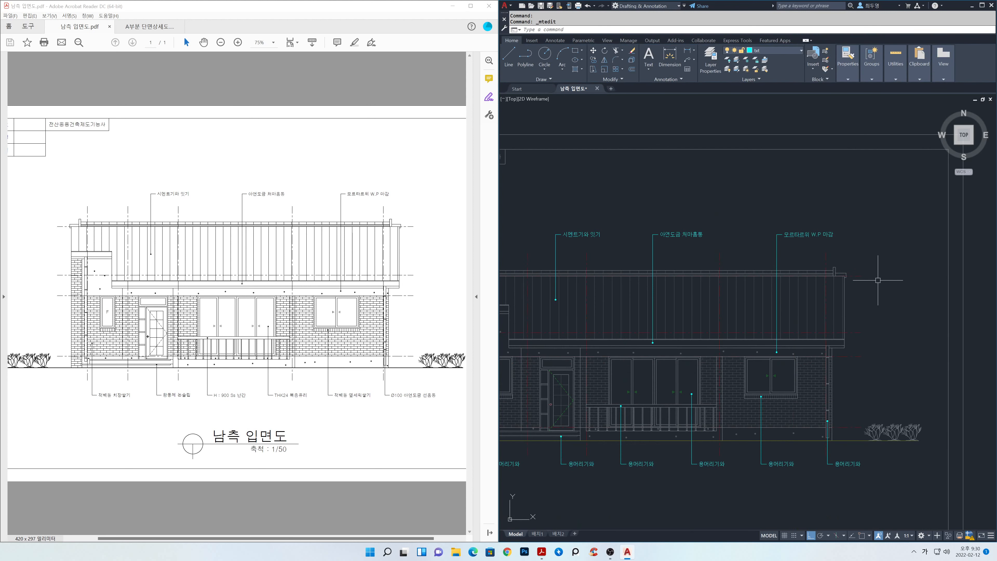
Replace the text of the lower far-right label pointing at the downpipe with "100 아연도금 처마홈통"
middle_drag(853, 476, 778, 398)
scroll(811, 407, up, 2)
scroll(768, 391, up, 1)
click(768, 392)
double_click(781, 402)
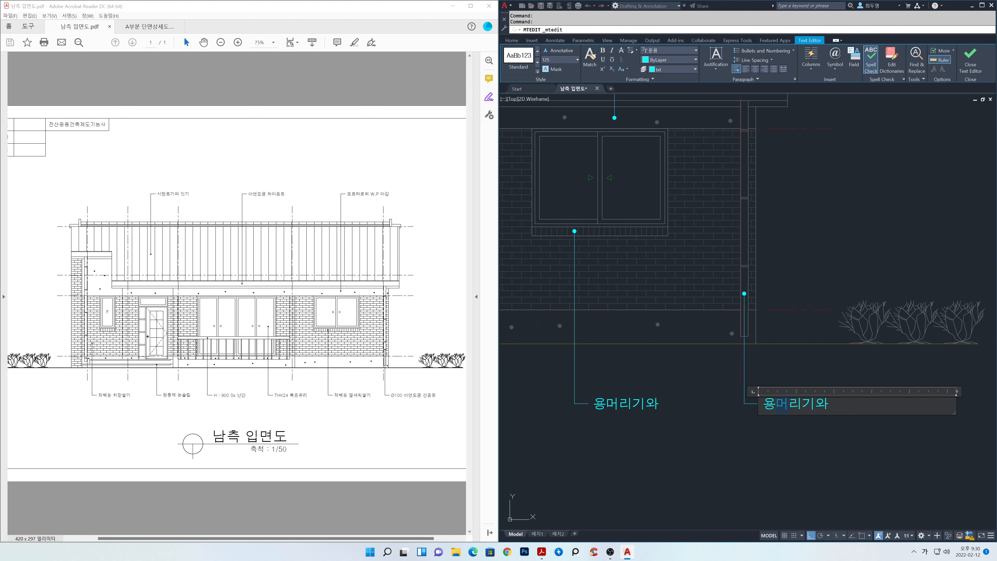
drag(762, 403, 814, 403)
text(100)
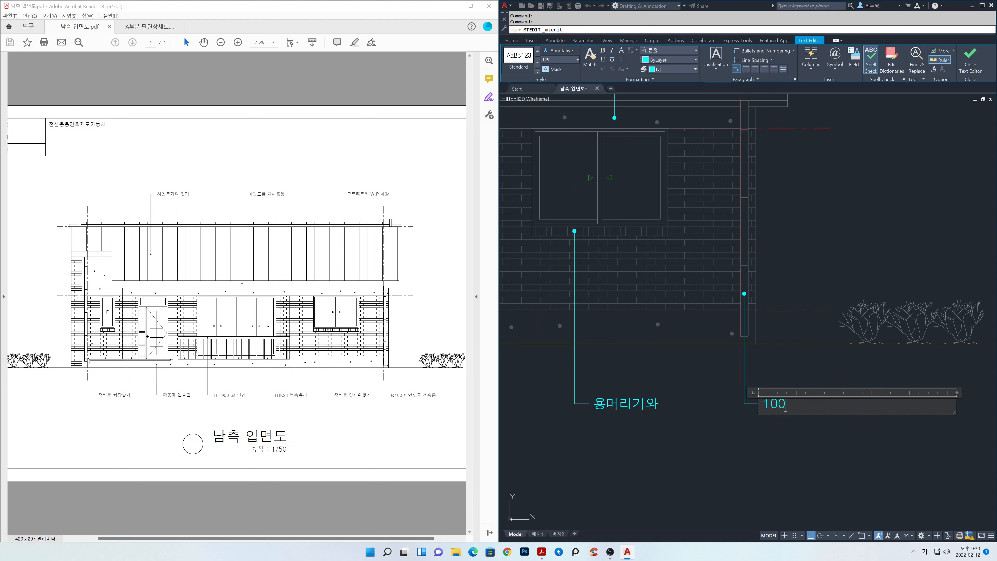
text( 아연)
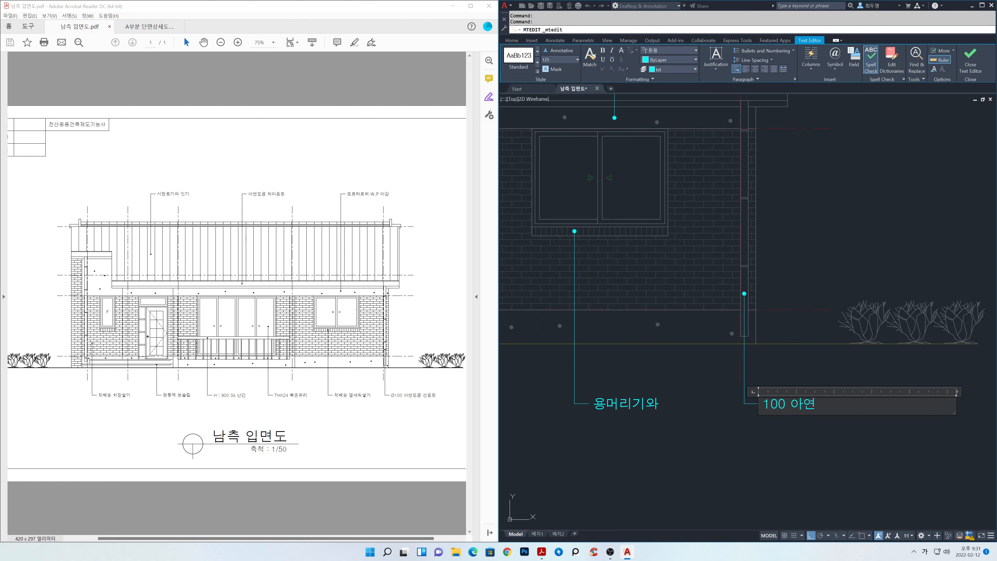
text(도금)
text( 처마홈토)
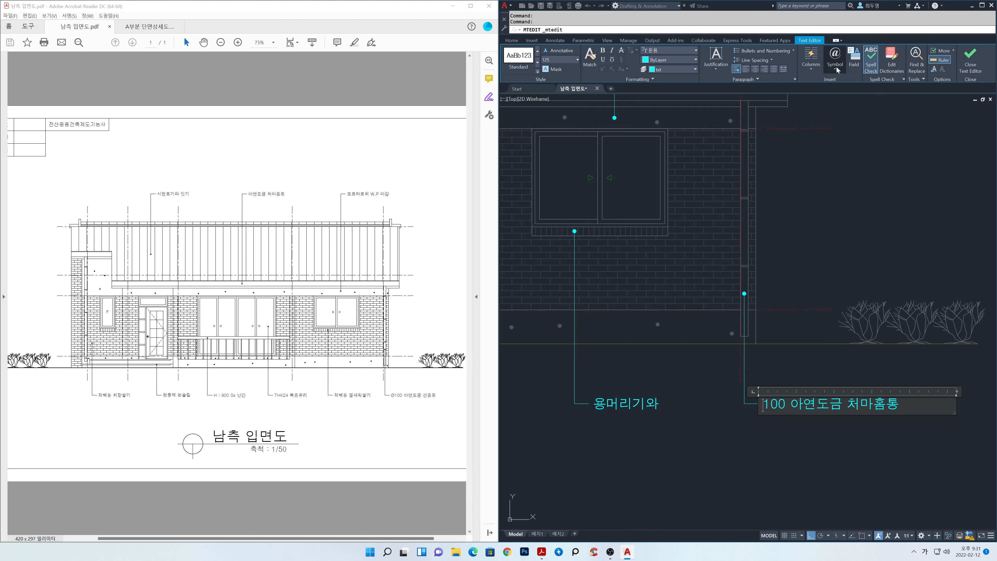
Insert a diameter symbol (Ø) before the 100 in the downpipe label and finish editing its text
click(835, 59)
click(843, 106)
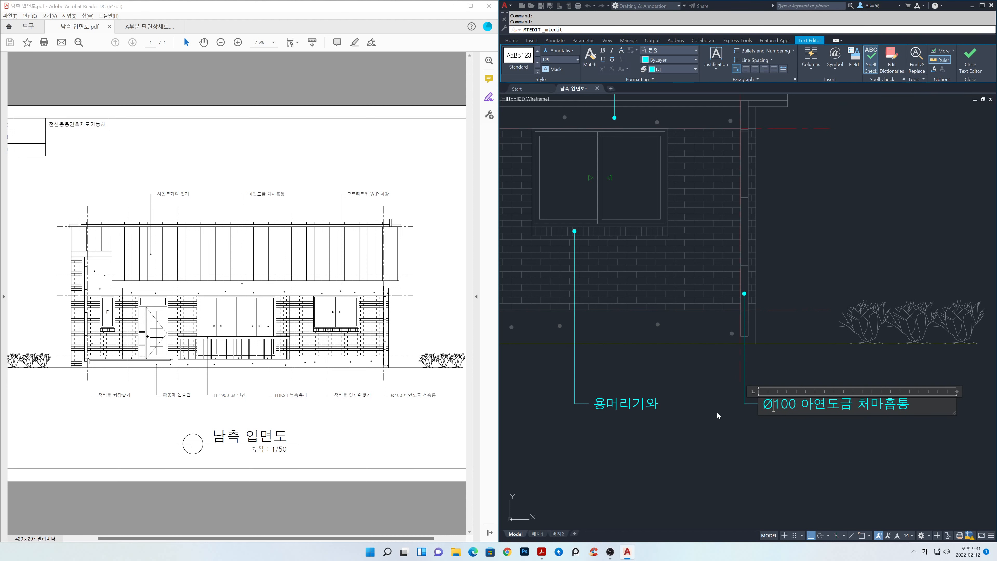
click(712, 423)
Replace the text of the label pointing at the right window's brick sill with "적벽돌 옆세워쌓기"
middle_drag(725, 458, 852, 464)
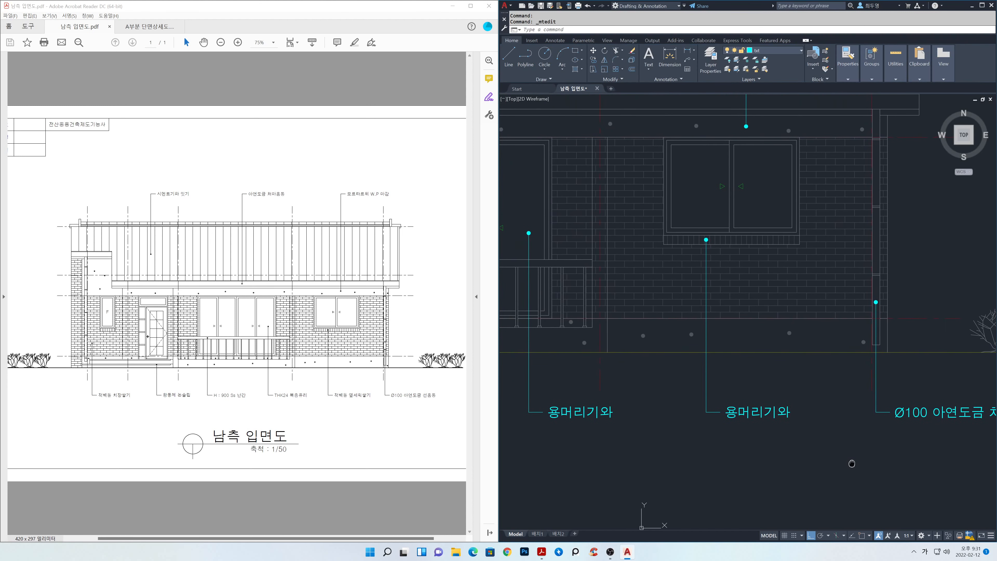
double_click(735, 412)
drag(750, 413, 789, 412)
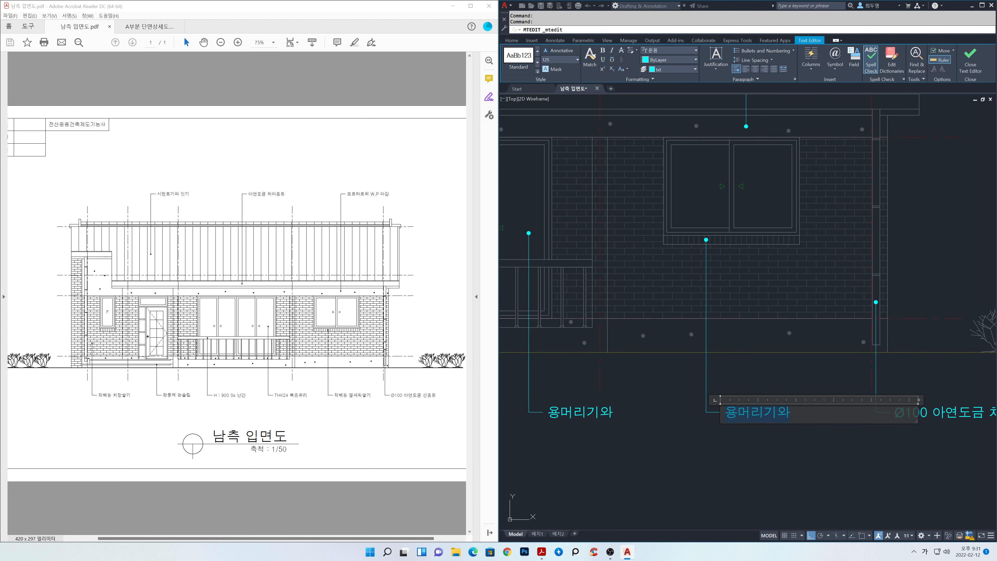
text(적벽)
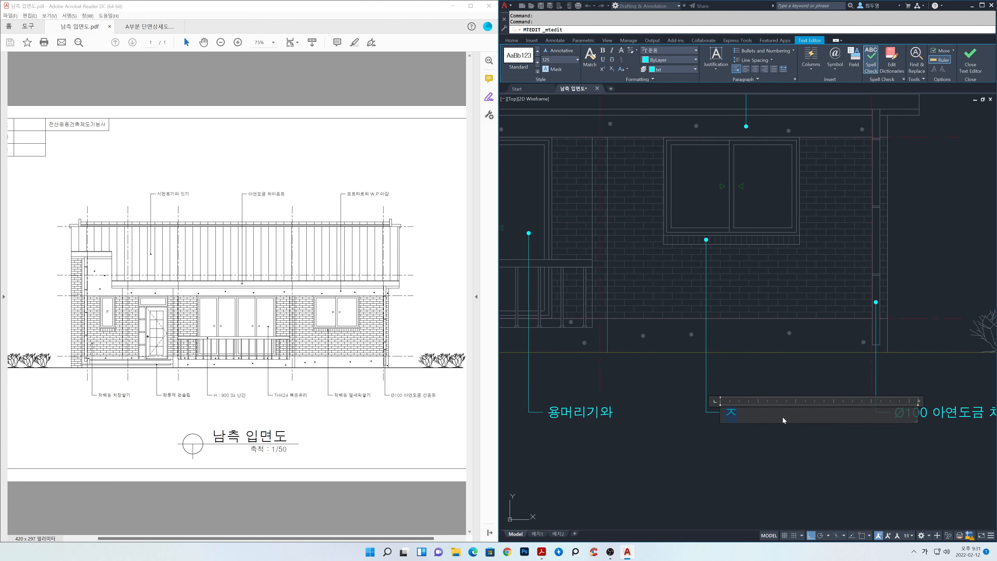
text(돌 )
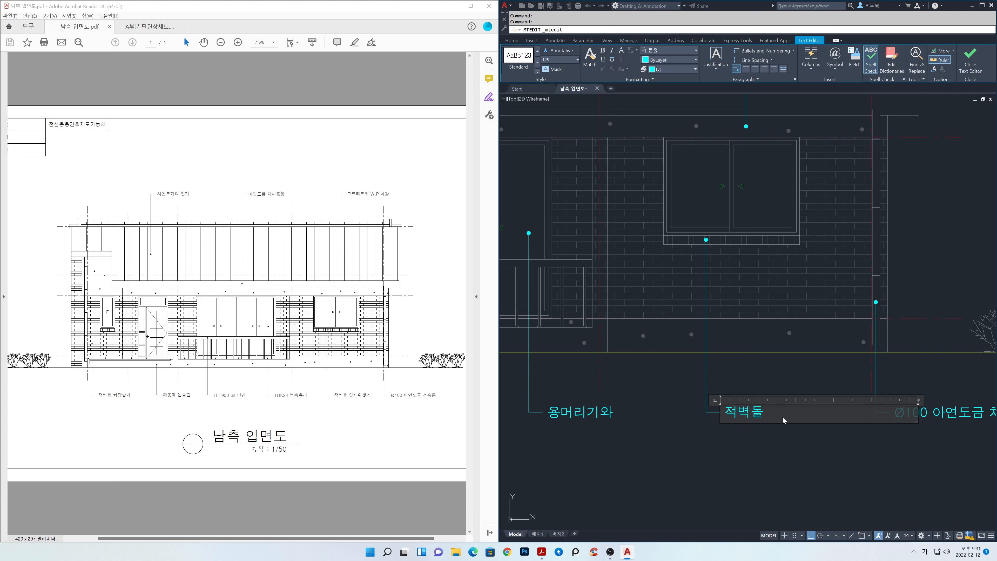
text(영세웠)
key(BackSpace)
text(쌓기)
click(697, 478)
Replace the text of the label pointing at the large sliding window's glass with "THK24 복층유리"
middle_drag(698, 478, 959, 496)
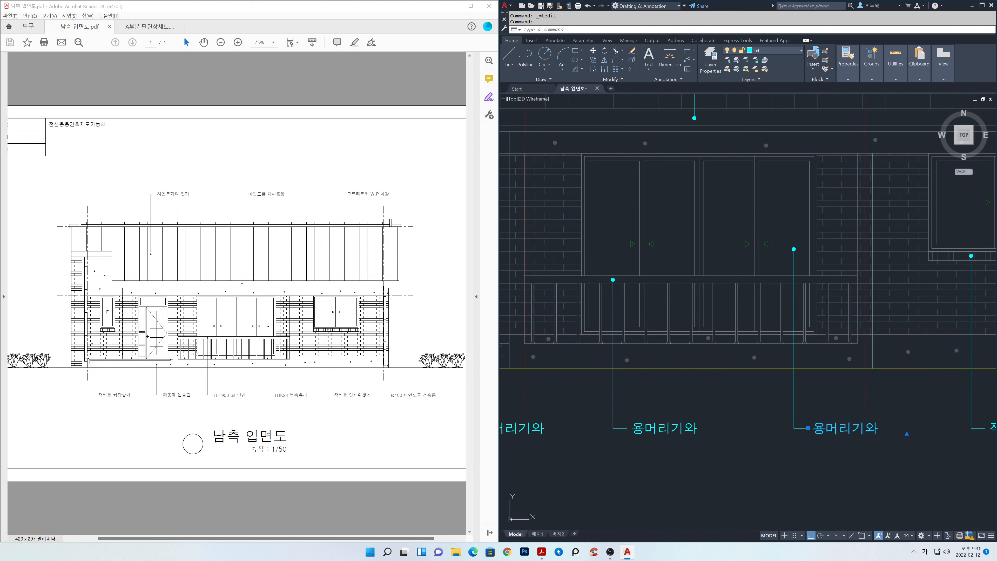
double_click(824, 428)
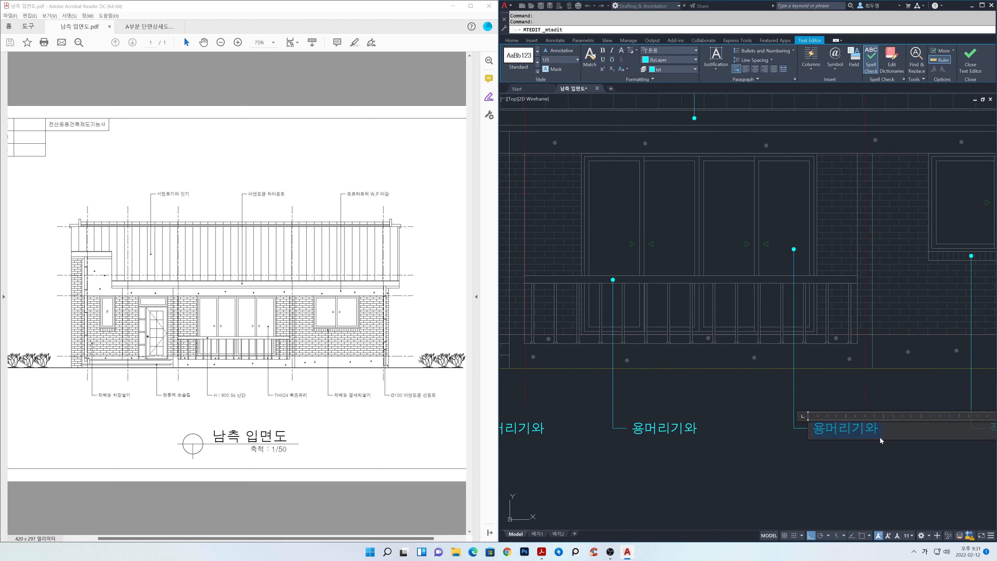
key(Hangul)
text(THK24)
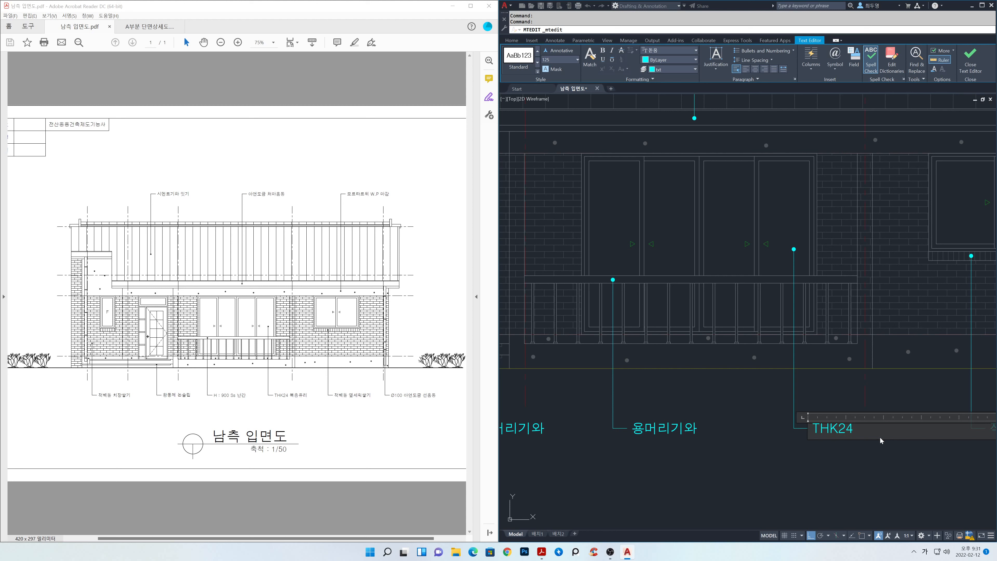
text( 복ㅊ)
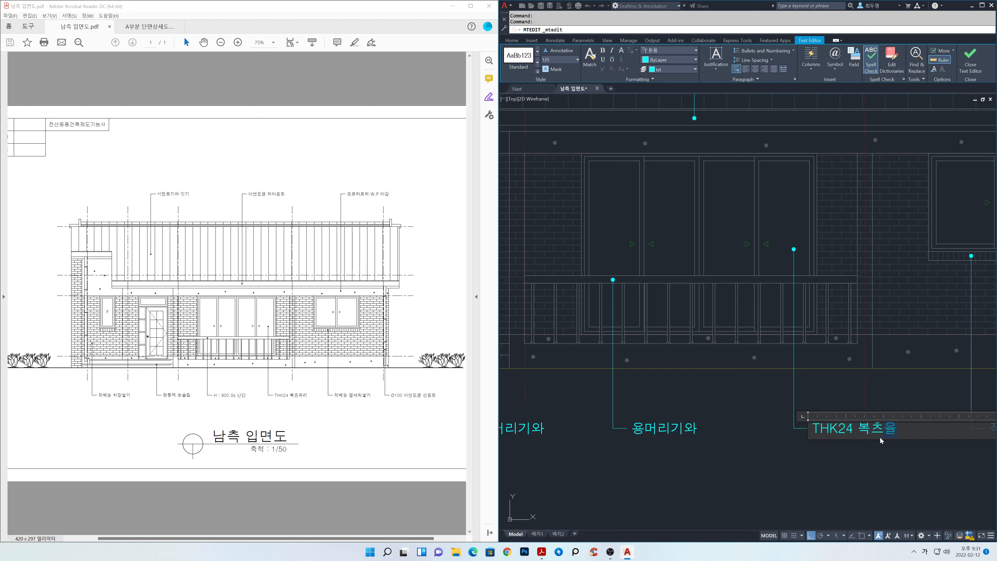
key(BackSpace)
key(BackSpace)
key(BackSpace)
text(ㅊ)
click(875, 451)
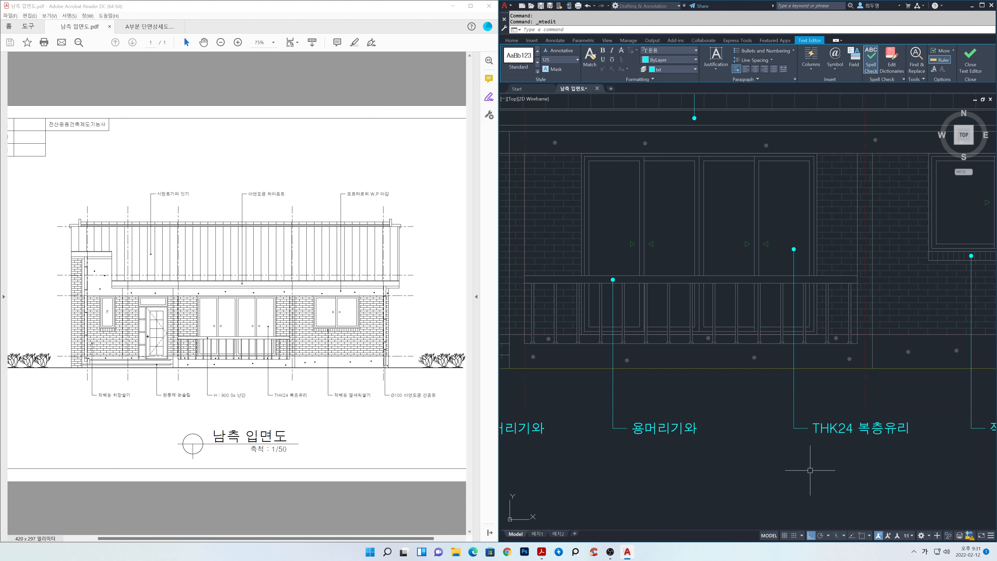
Replace the text of the label pointing at the balcony handrail with "H : 900 Ss 난간"
middle_drag(716, 467, 841, 461)
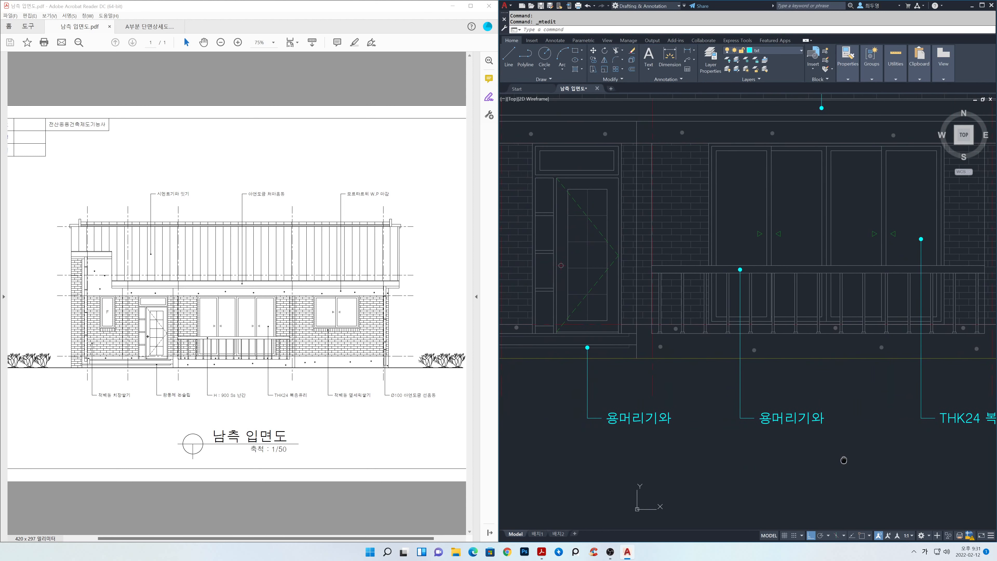
double_click(765, 422)
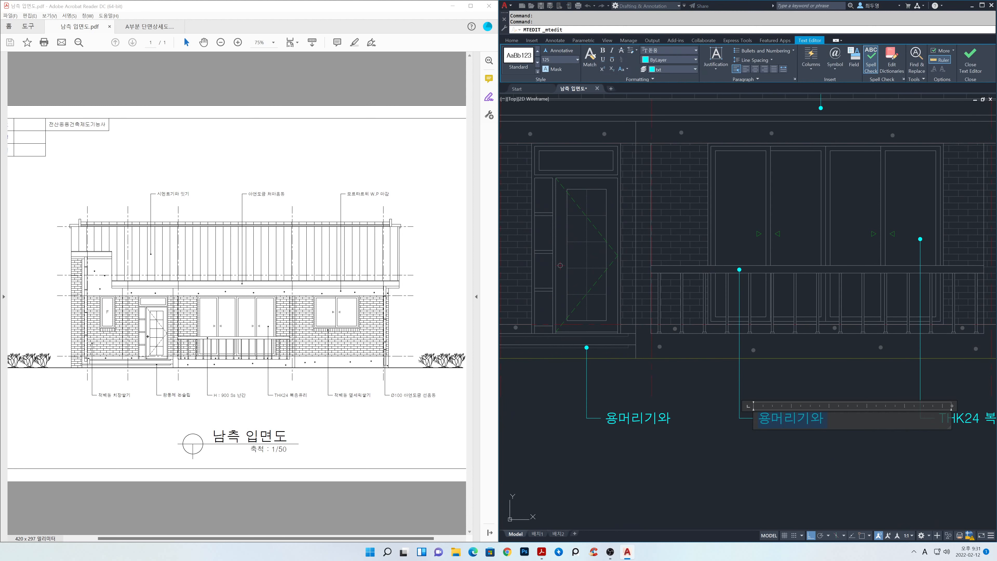
text(H)
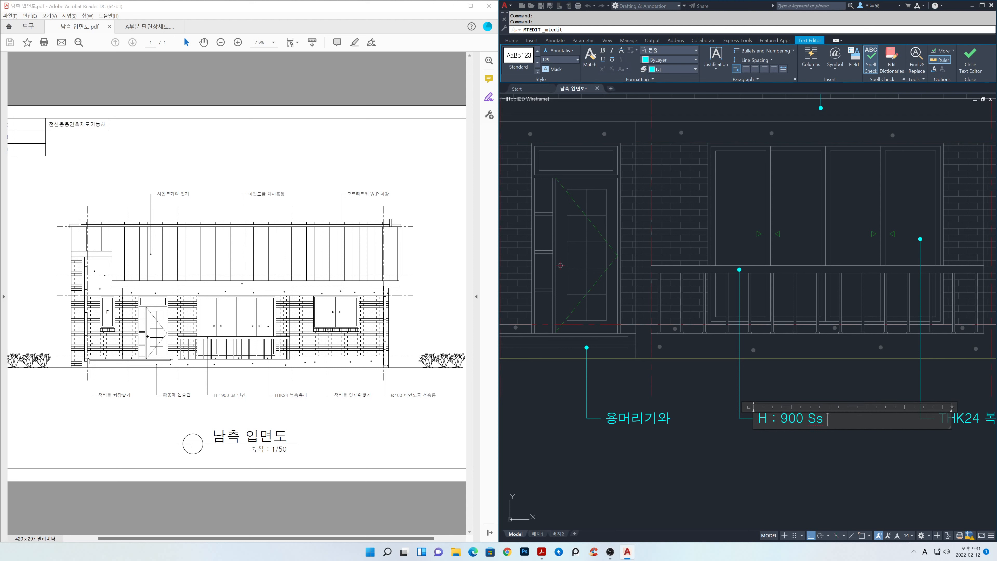
text(: 900 Ss 난)
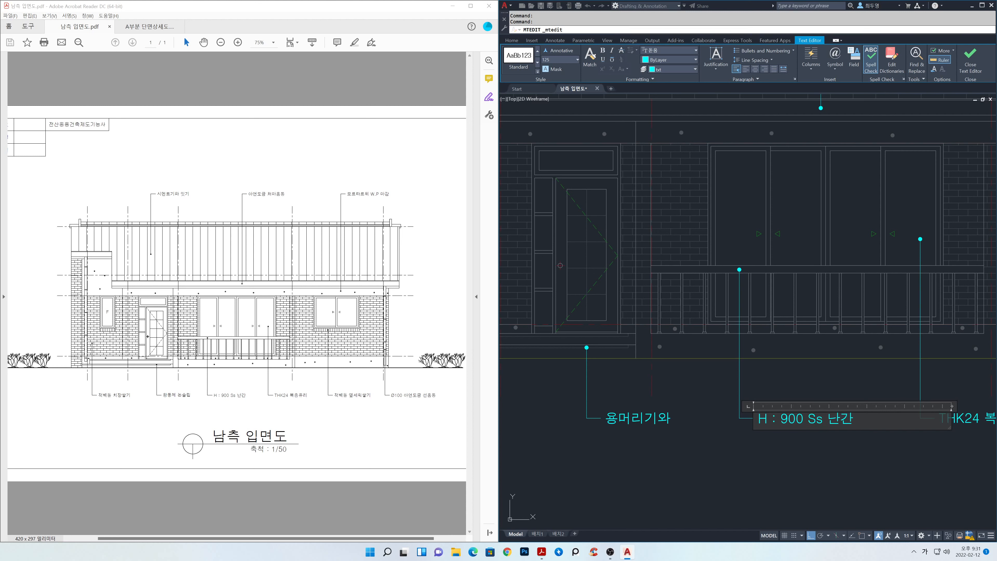
text(간)
click(723, 472)
Replace the text of the label pointing at the entrance step with "황동제 논슬립"
middle_drag(723, 472, 936, 464)
double_click(827, 412)
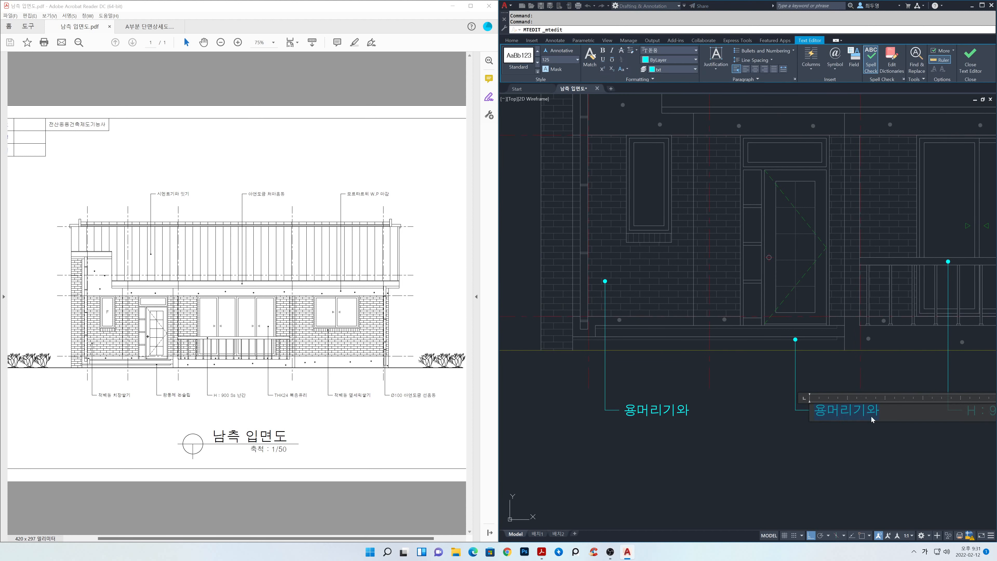
text(황동제 논슬립)
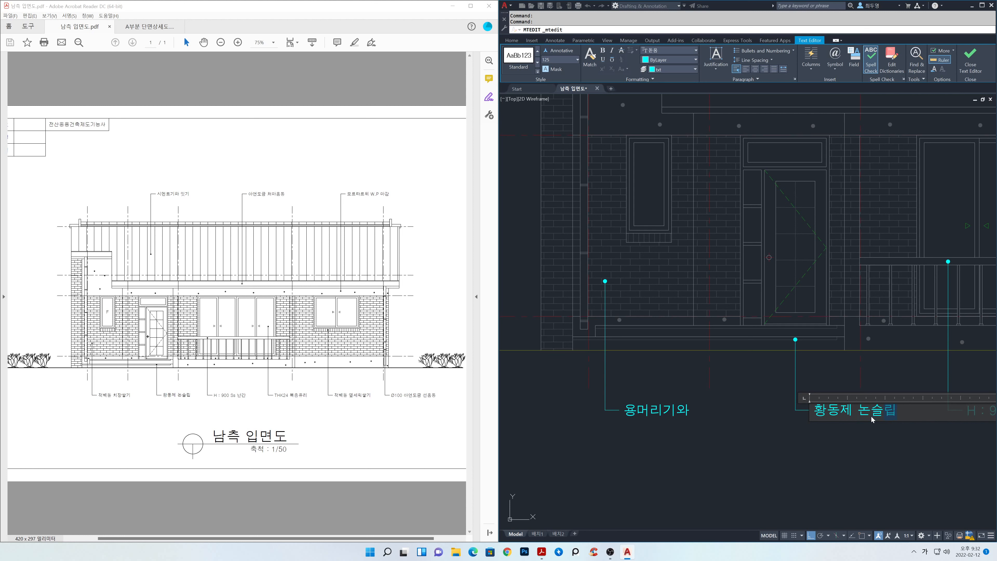
click(829, 454)
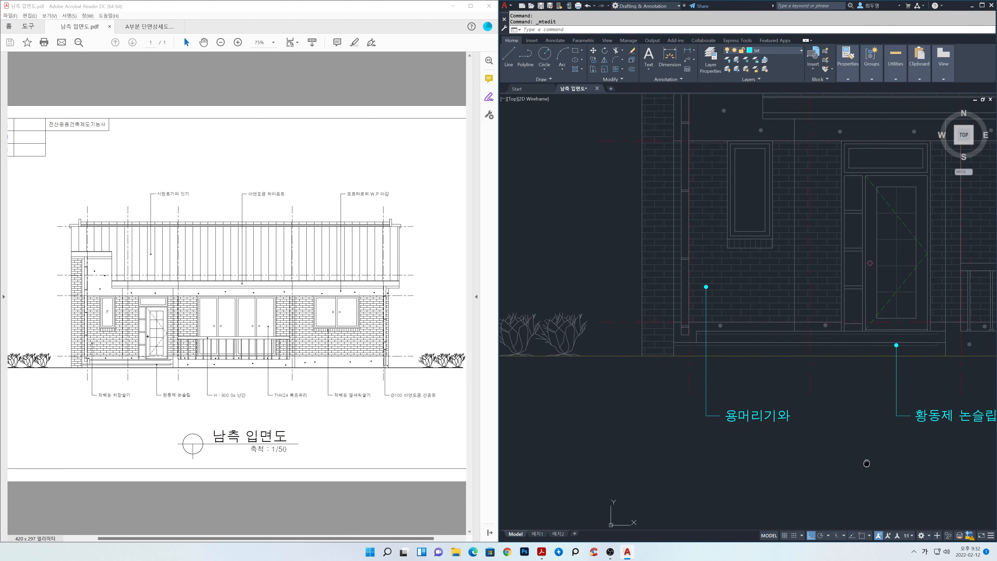
Replace the text of the lower far-left label pointing at the brick wall with "적벽돌 치장쌓기"
double_click(738, 415)
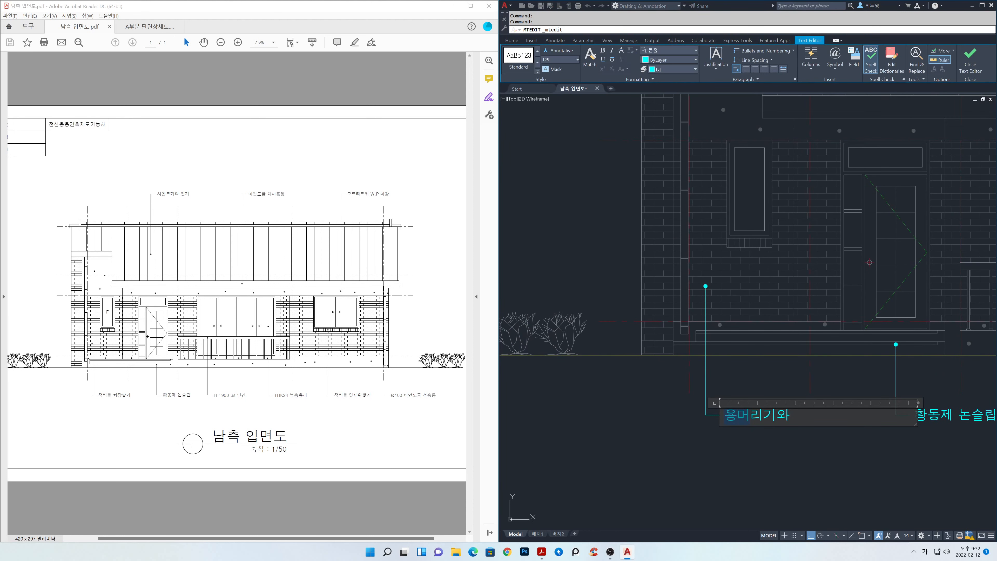
text(적벽돌 치장쌓기)
click(799, 454)
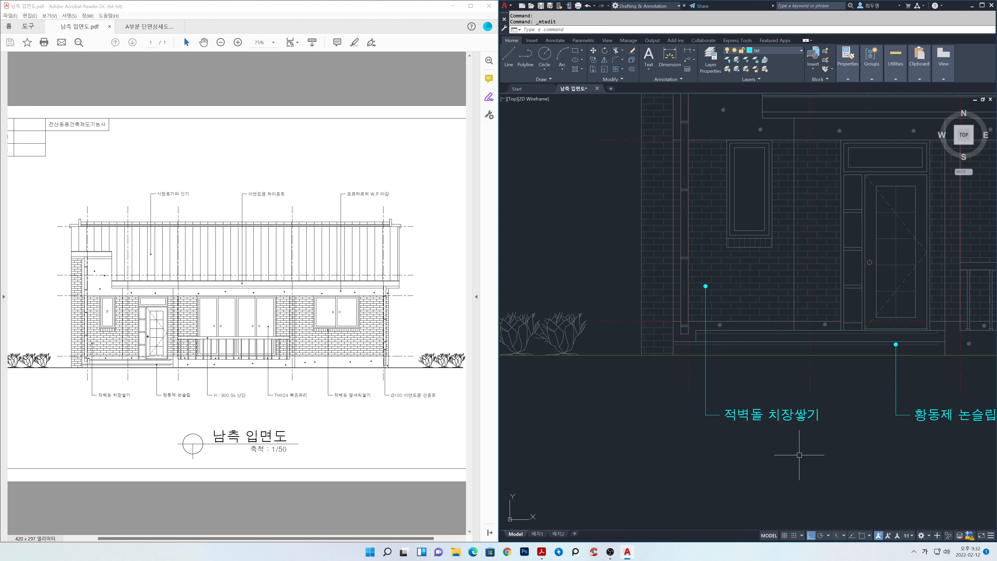
scroll(785, 448, down, 5)
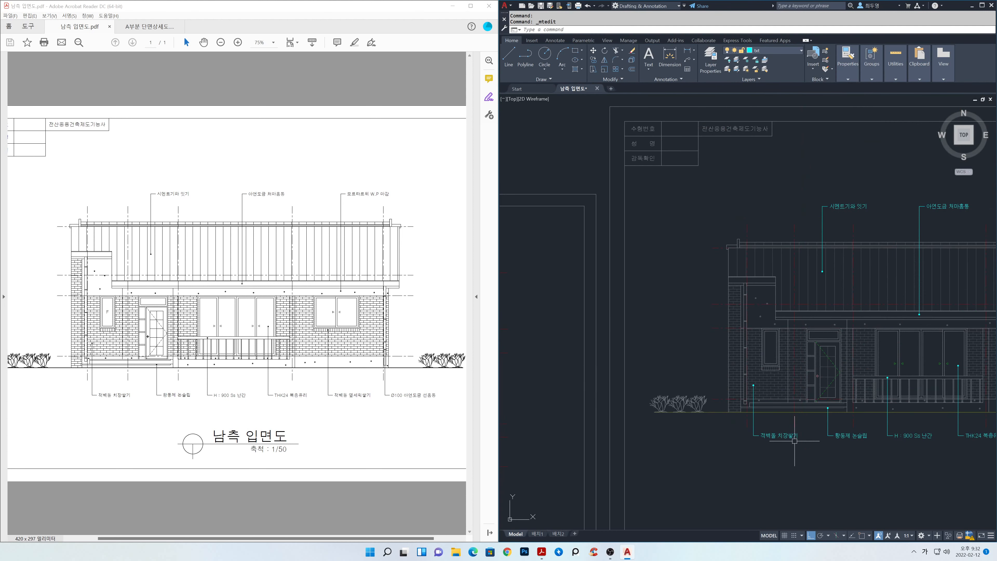
mouse_move(875, 416)
middle_down()
mouse_move(682, 416)
mouse_move(703, 416)
middle_up()
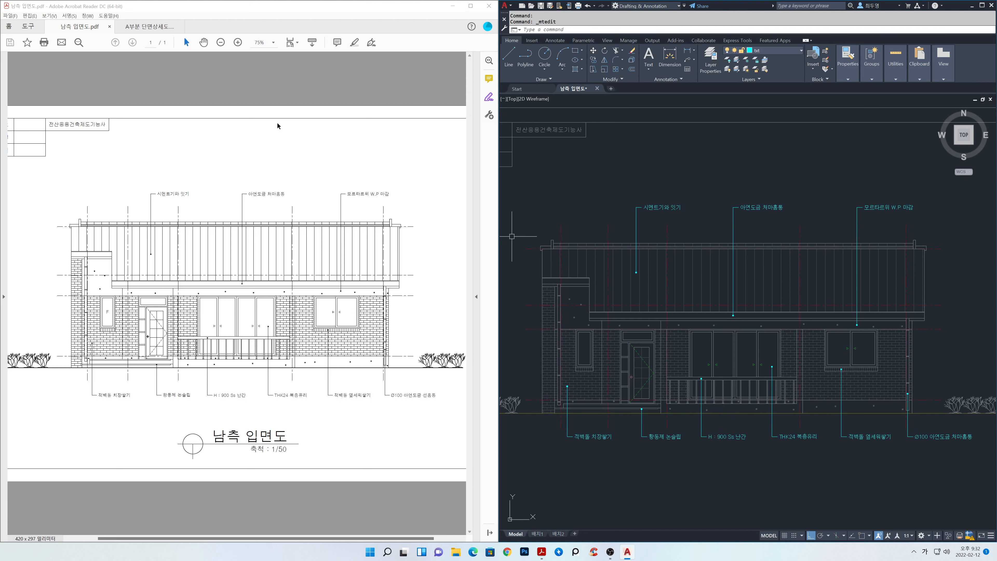
Switch the reference to the A부분 단면상세도 PDF and bring the matching section drawing's footings into view
click(151, 28)
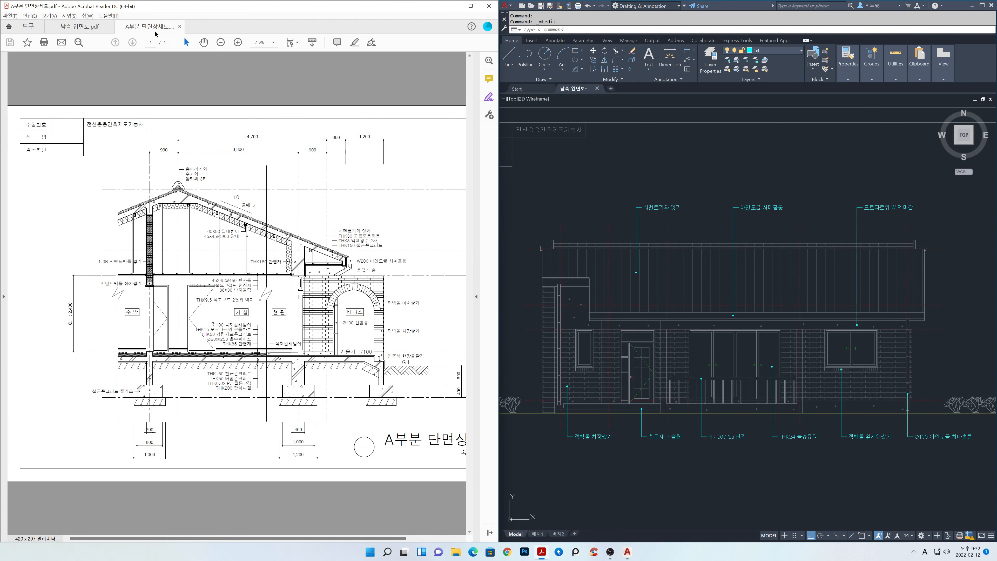
click(640, 363)
scroll(674, 328, down, 2)
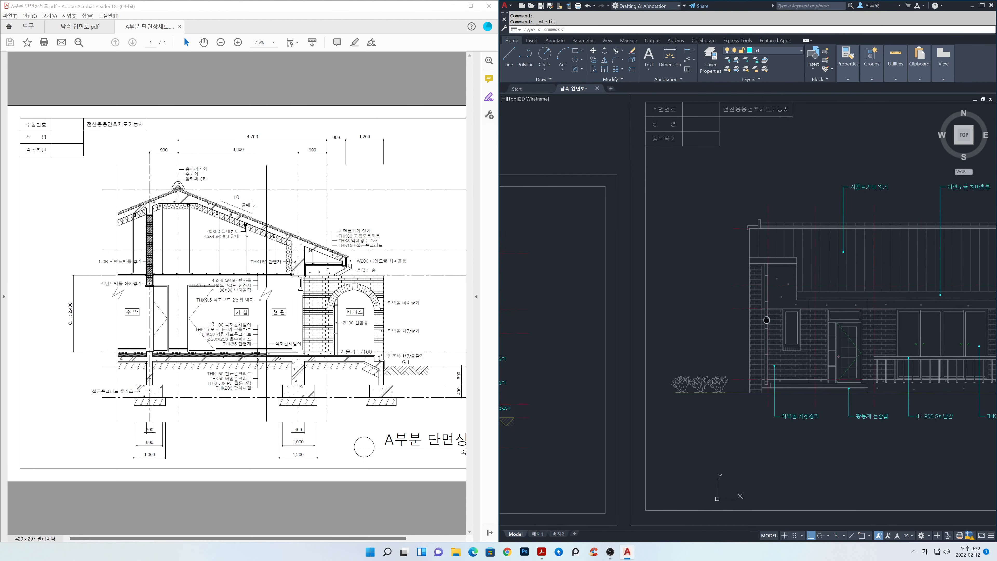
middle_drag(673, 327, 855, 309)
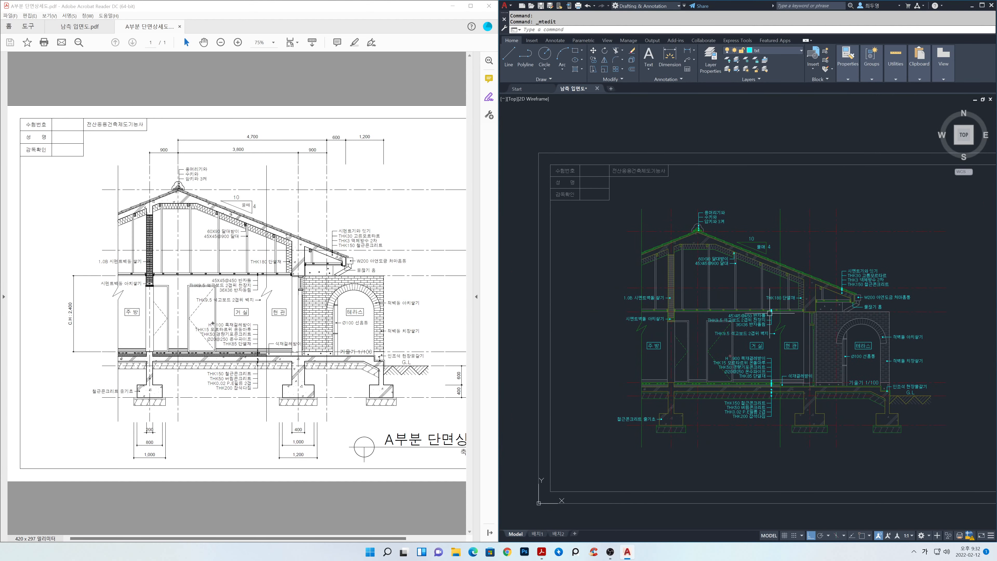
middle_drag(744, 371, 748, 308)
scroll(748, 308, up, 2)
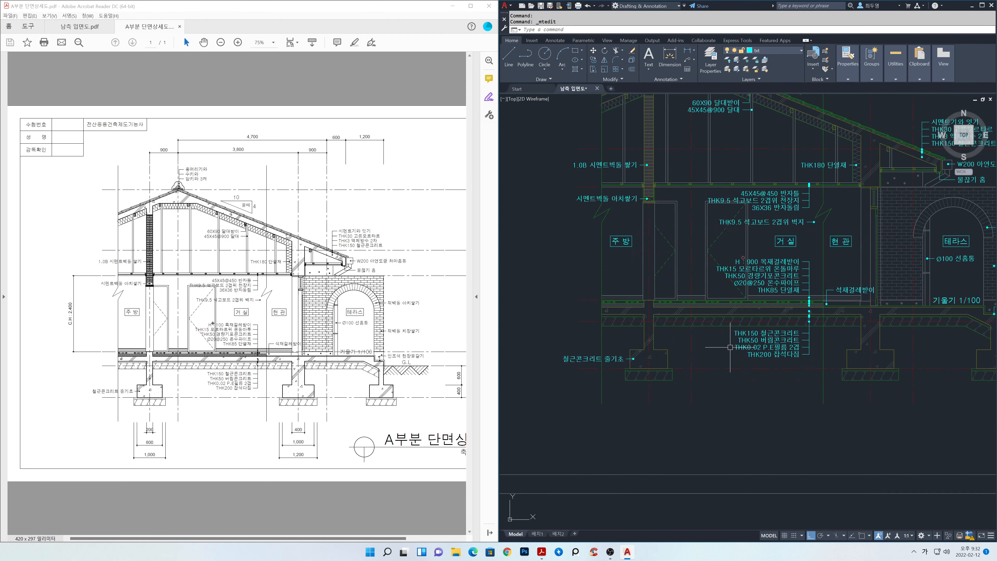
middle_drag(729, 393, 824, 305)
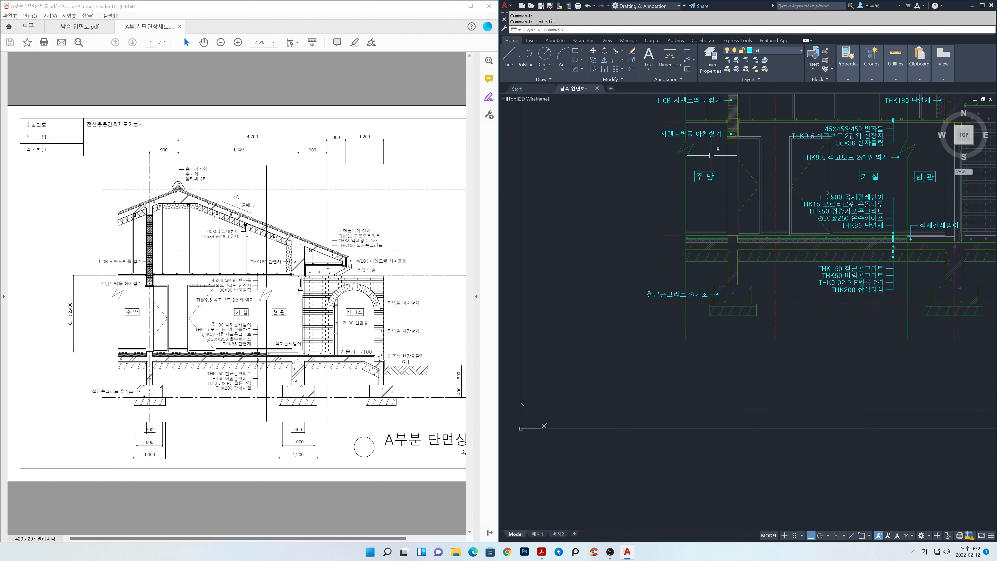
Turn on object snap and add a linear dimension for the foundation wall's width below the leftmost footing in the section
click(557, 42)
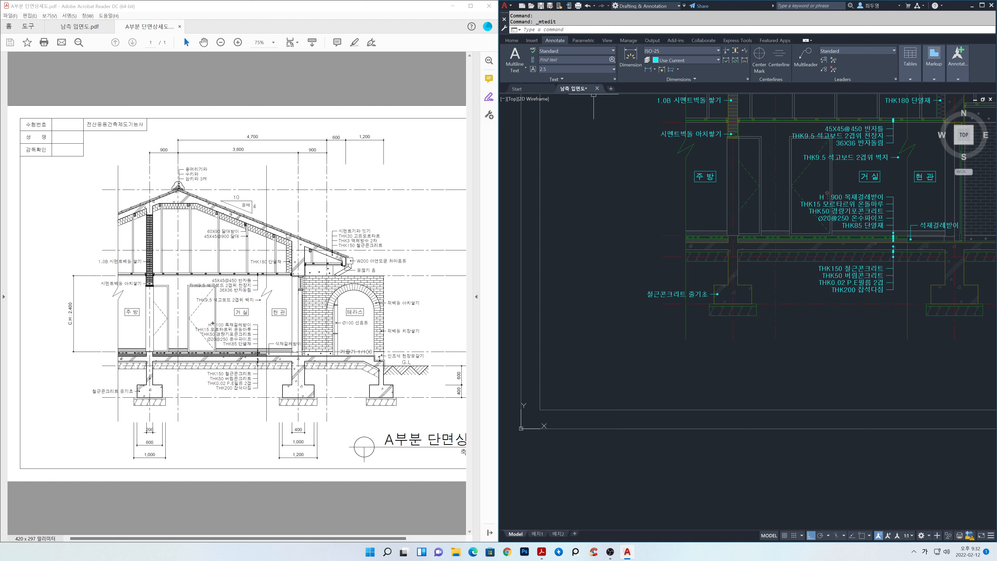
key(F3)
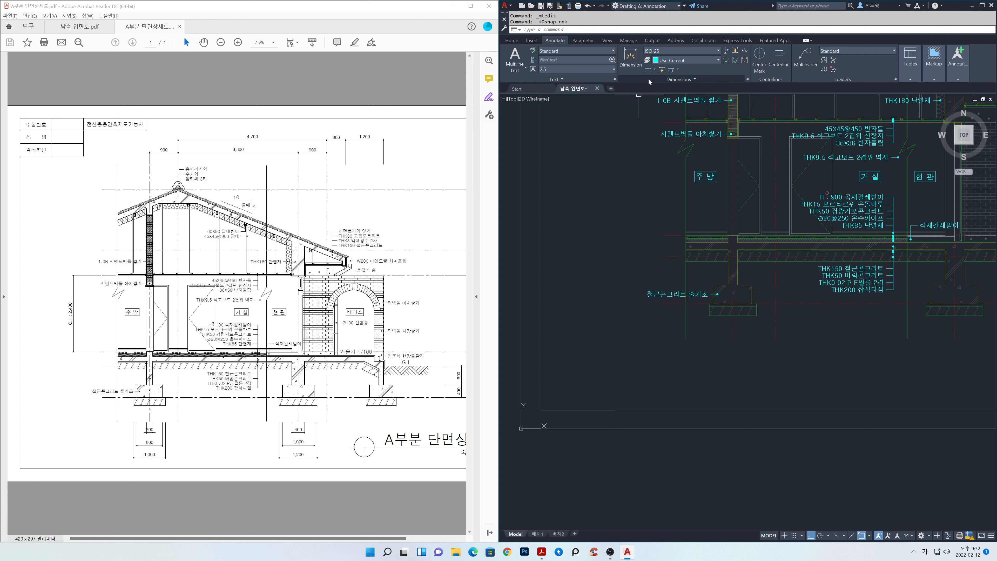
click(647, 69)
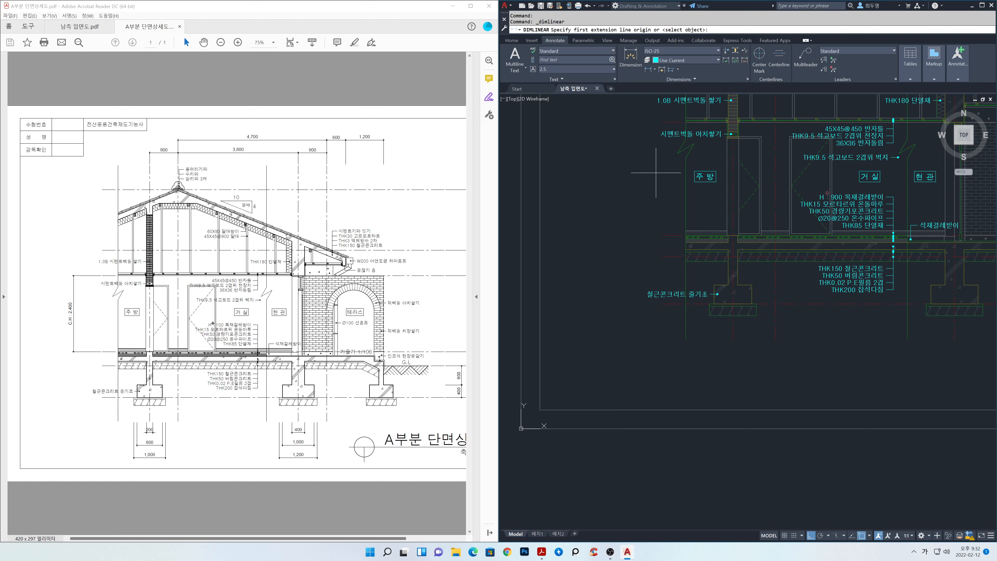
click(728, 285)
click(738, 285)
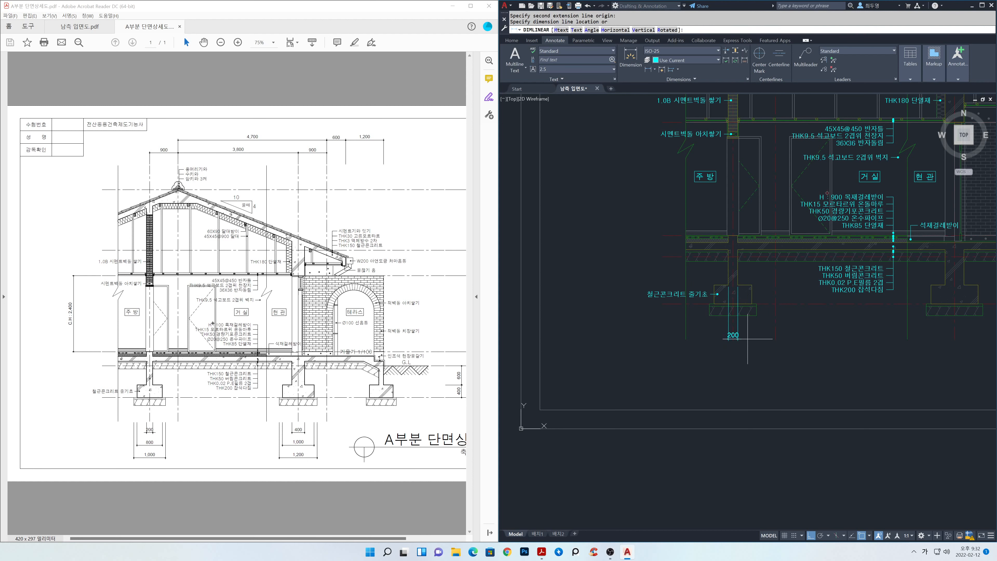
click(744, 357)
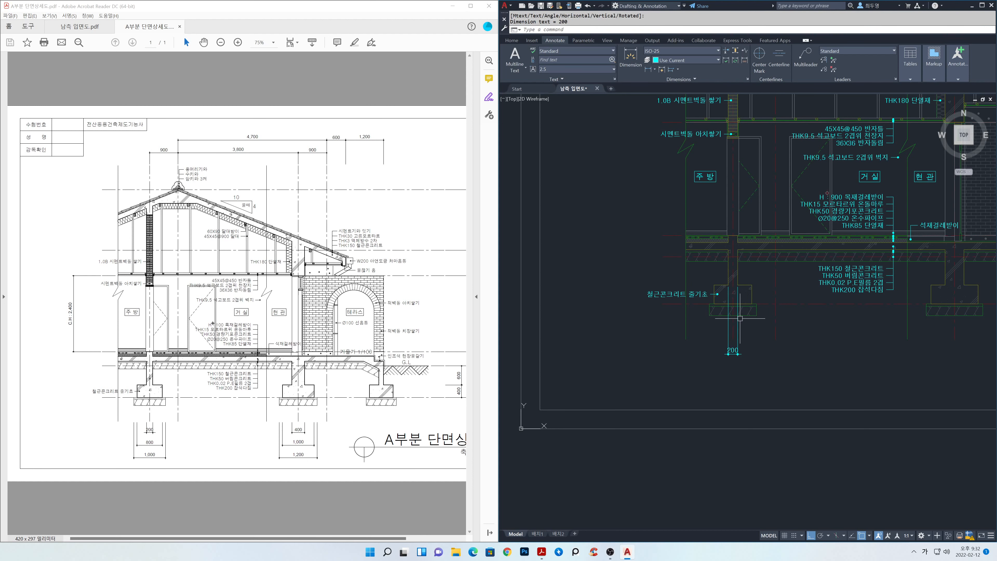
Add a linear dimension for the leftmost concrete footing's width below the foundation wall's dimension
scroll(739, 318, up, 2)
key(space)
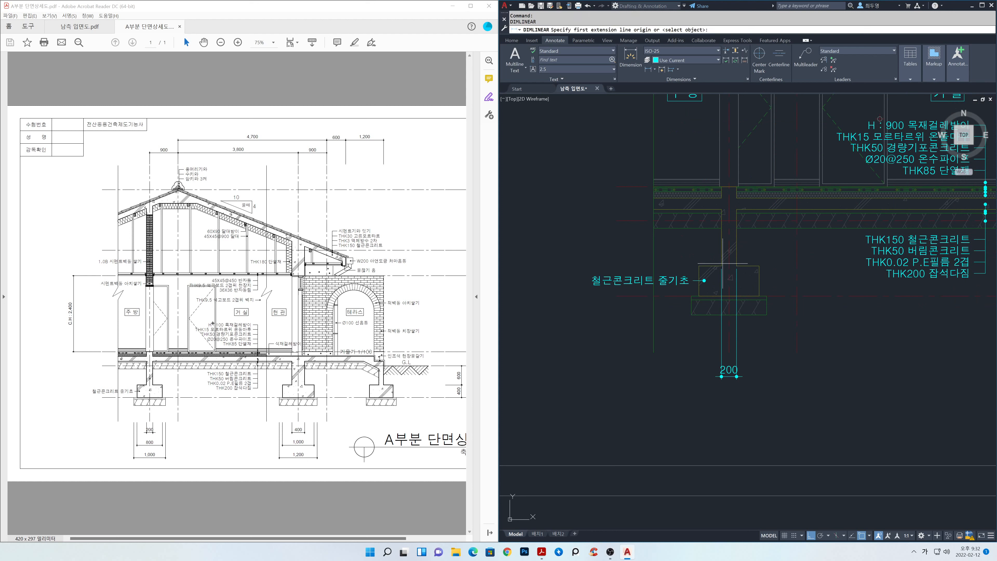
click(699, 266)
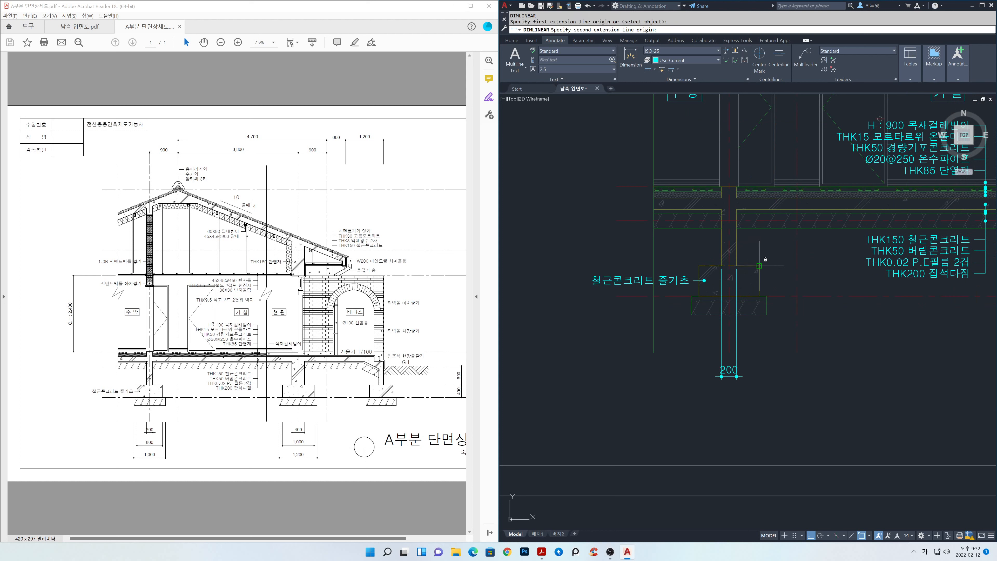
click(759, 295)
click(723, 398)
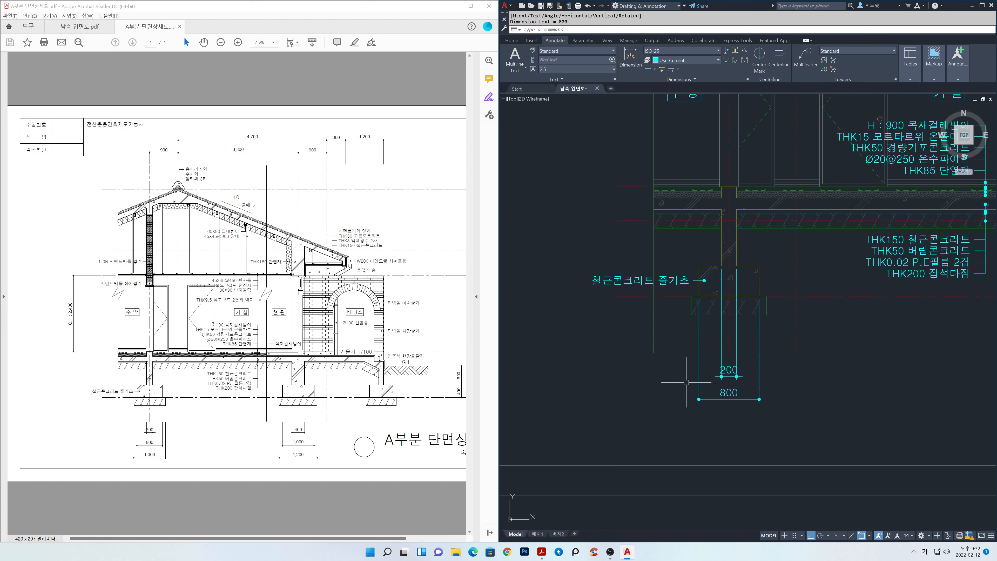
Add a linear dimension for the width of the hatched base under the leftmost footing, below the other two dimensions
key(Return)
click(690, 315)
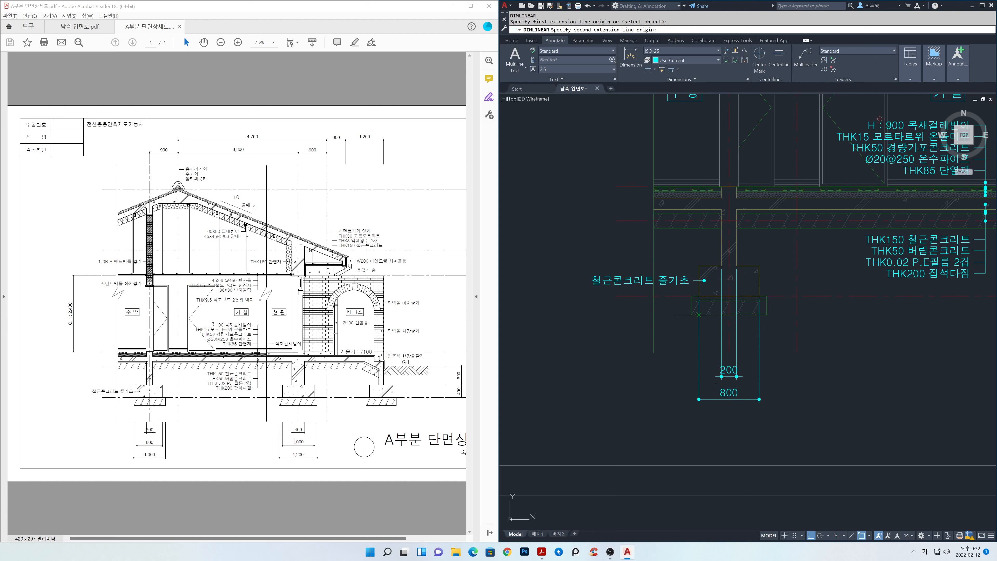
click(766, 314)
click(785, 425)
key(Return)
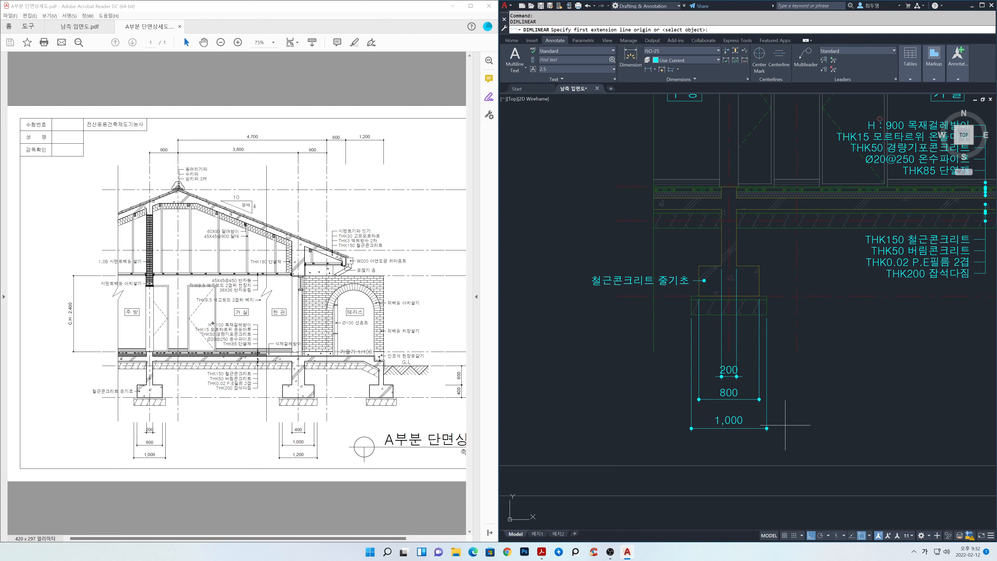
key(Return)
key(Return)
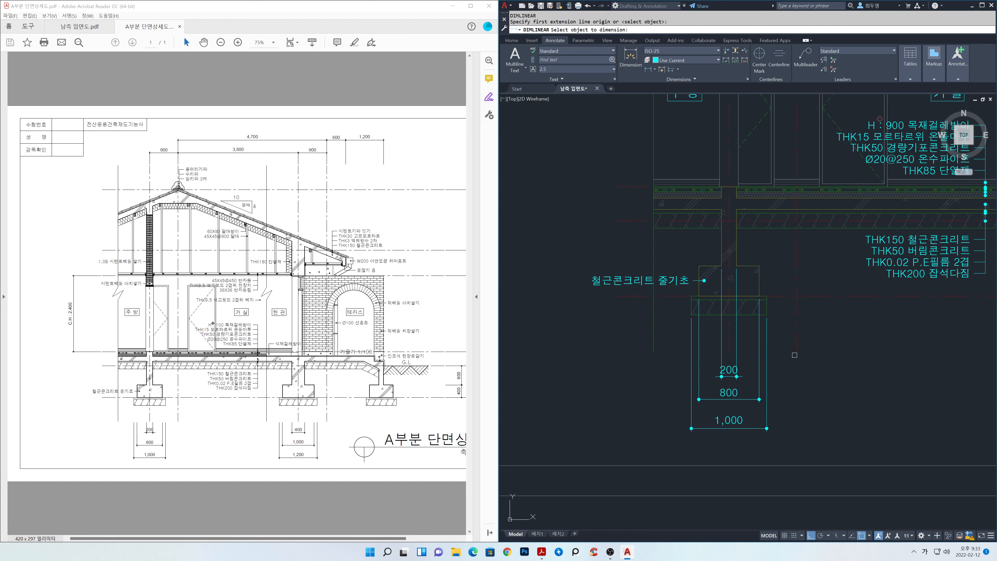
Space the leftmost footing's three width dimensions 400 apart, using the foundation wall's dimension as the base
click(736, 60)
click(736, 369)
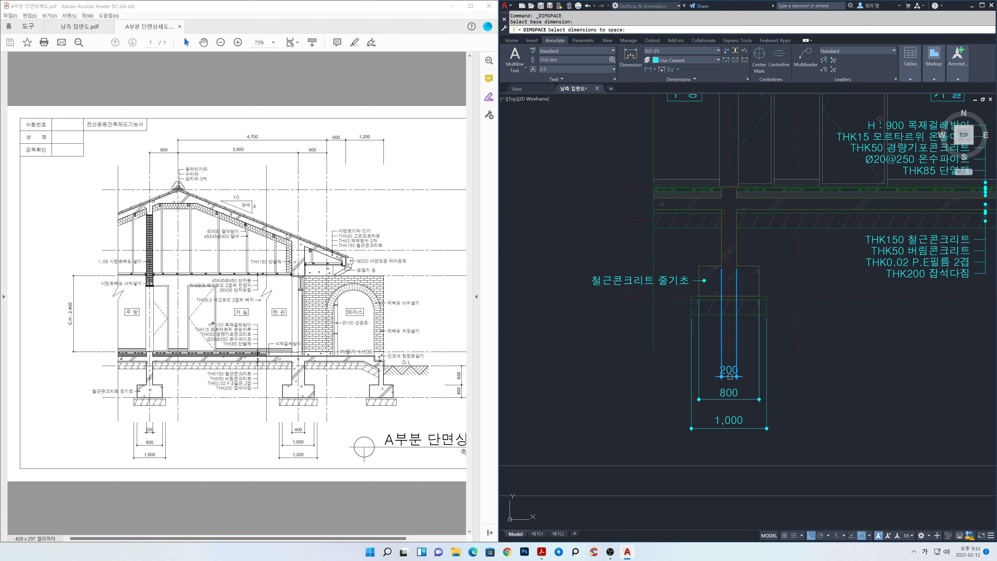
click(726, 399)
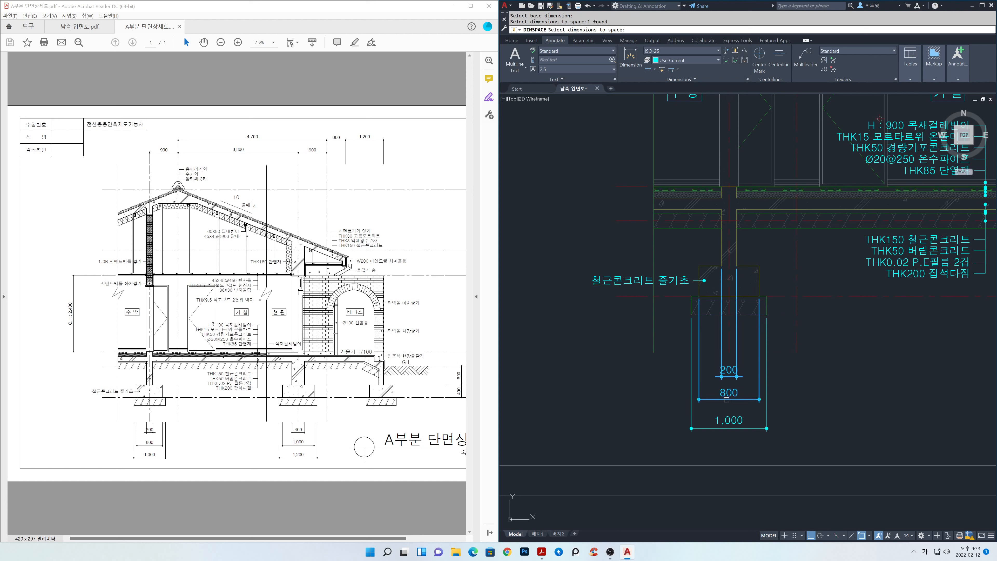
click(723, 426)
key(Return)
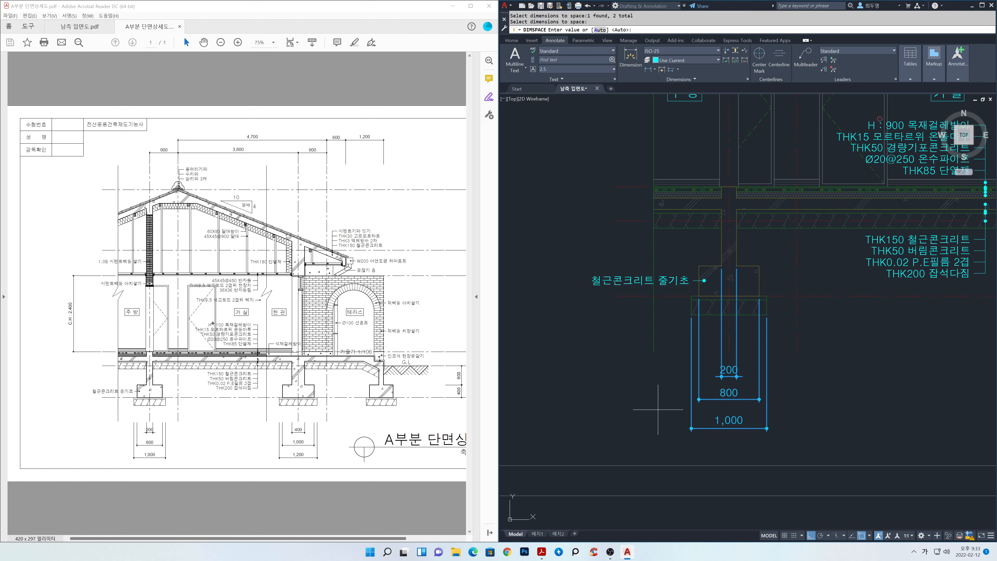
key(Return)
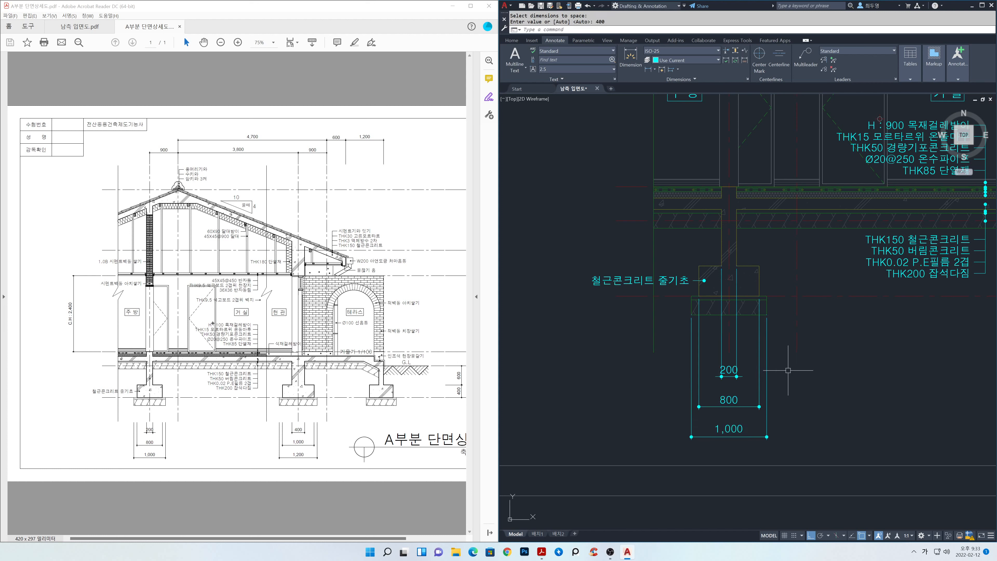
Draw a horizontal construction line between the hatched base of the leftmost footing and its topmost width dimension
text(xl)
key(Return)
text(h)
key(Return)
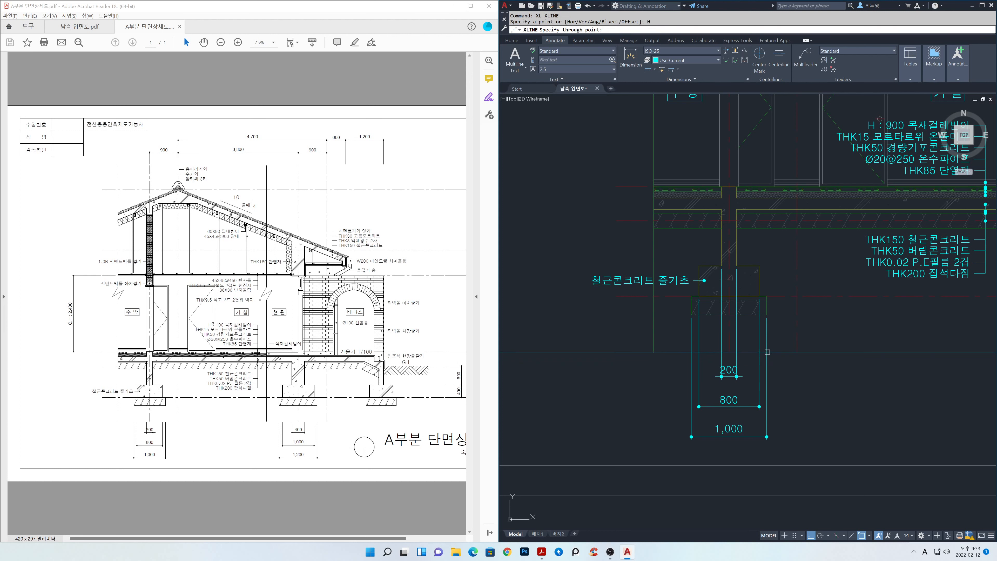
click(767, 352)
key(Return)
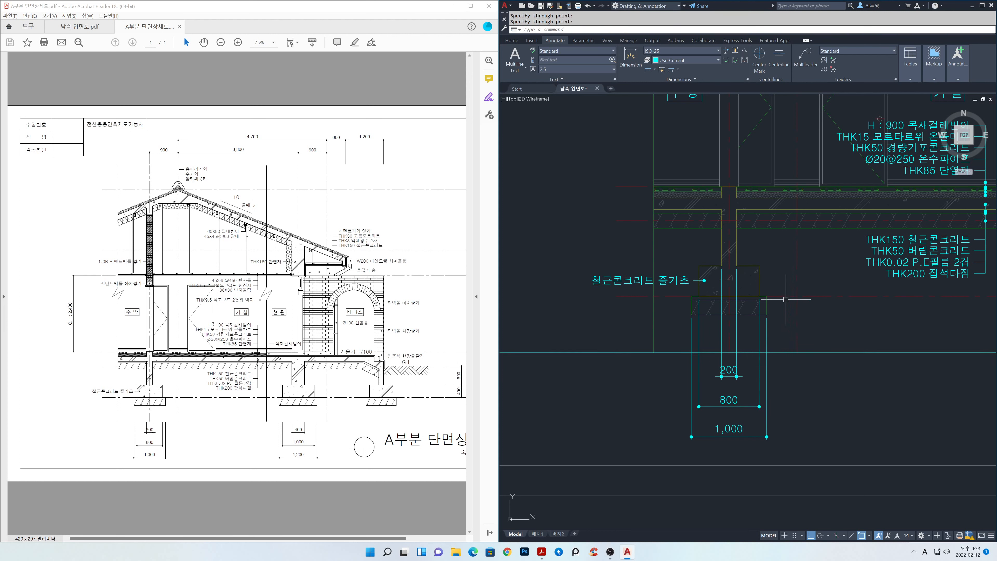
Stretch the foundation wall dimension's extension line origins down to the horizontal construction line
text(s)
key(Return)
click(777, 271)
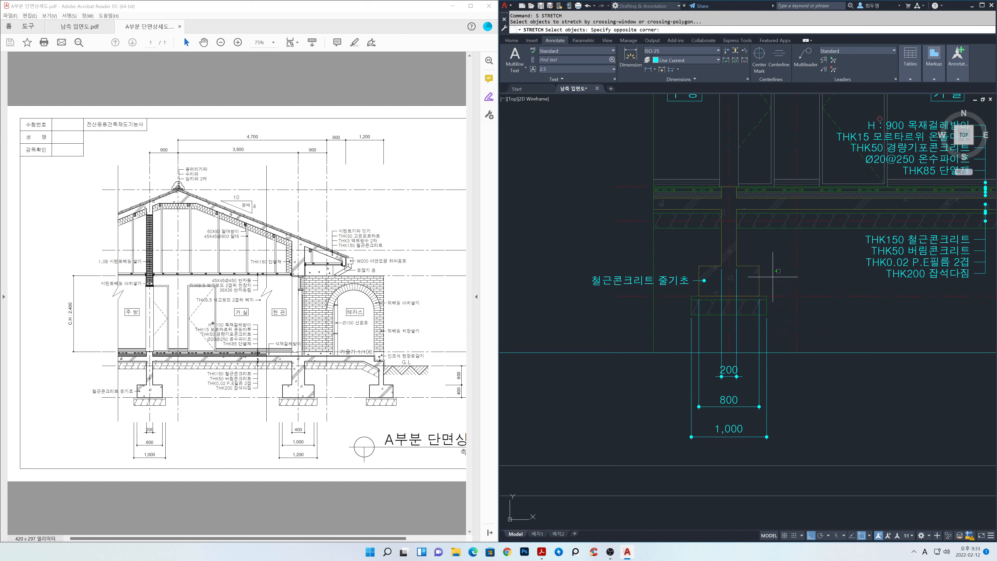
click(720, 255)
key(Return)
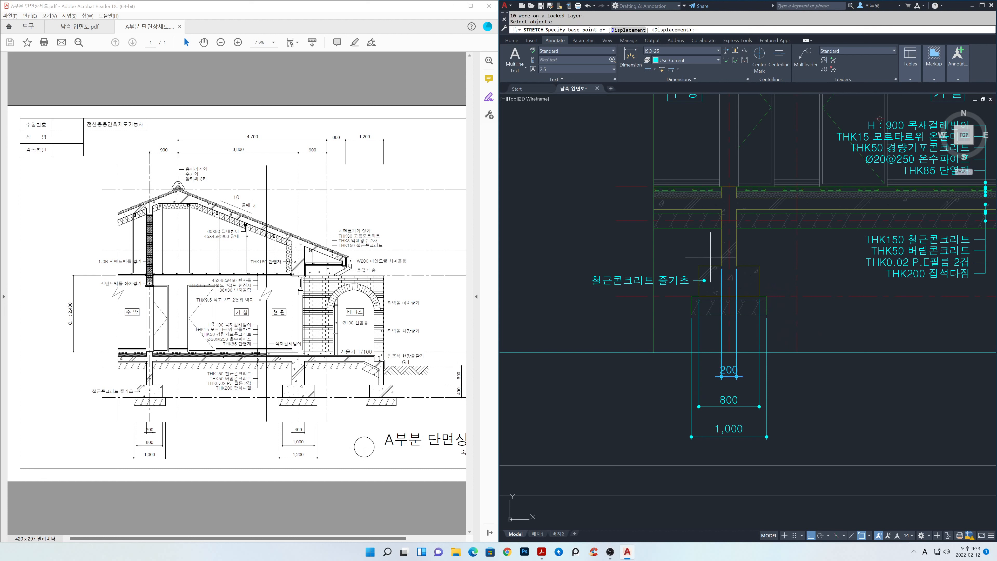
click(722, 376)
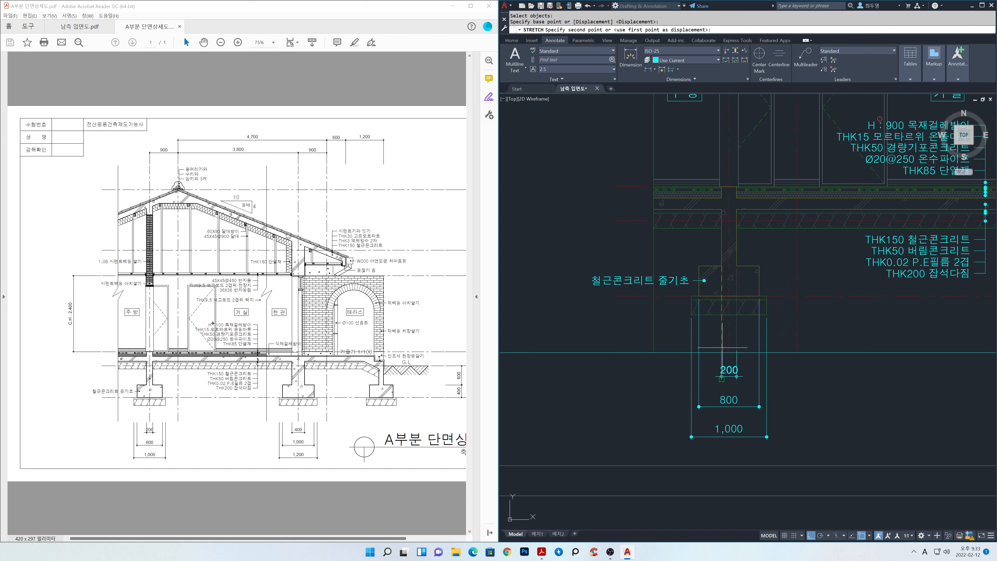
click(721, 353)
Stretch the concrete footing width dimension's extension line origins down to the horizontal construction line
key(Return)
click(783, 309)
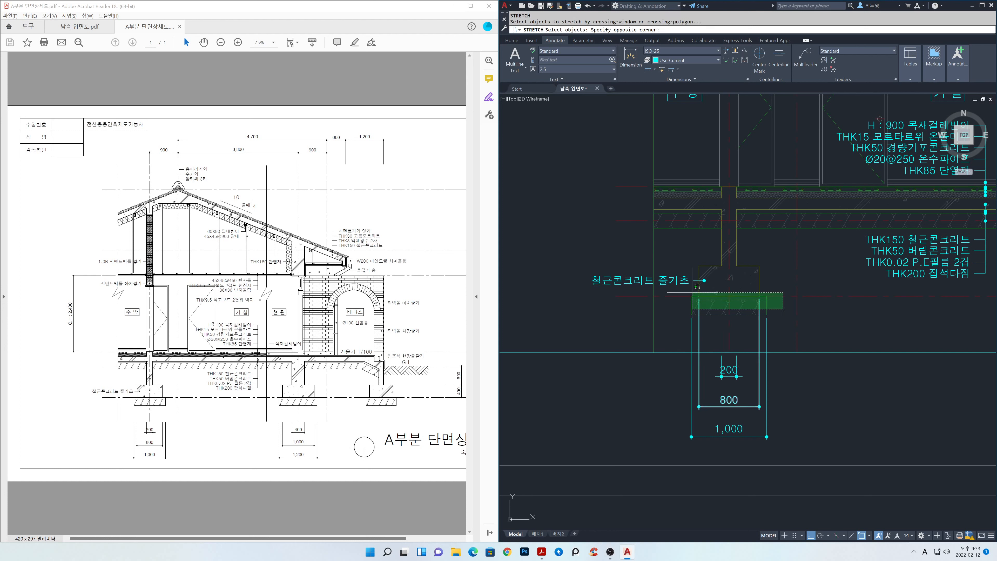
click(697, 287)
key(Return)
click(699, 295)
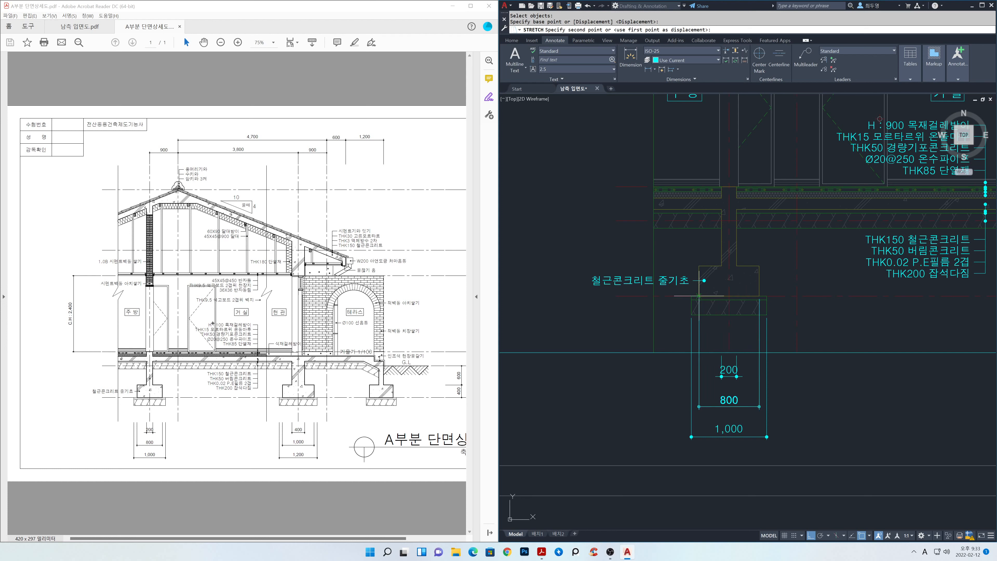
click(701, 353)
Stretch the hatched base width dimension's extension line origins down to the horizontal construction line
key(Return)
click(780, 321)
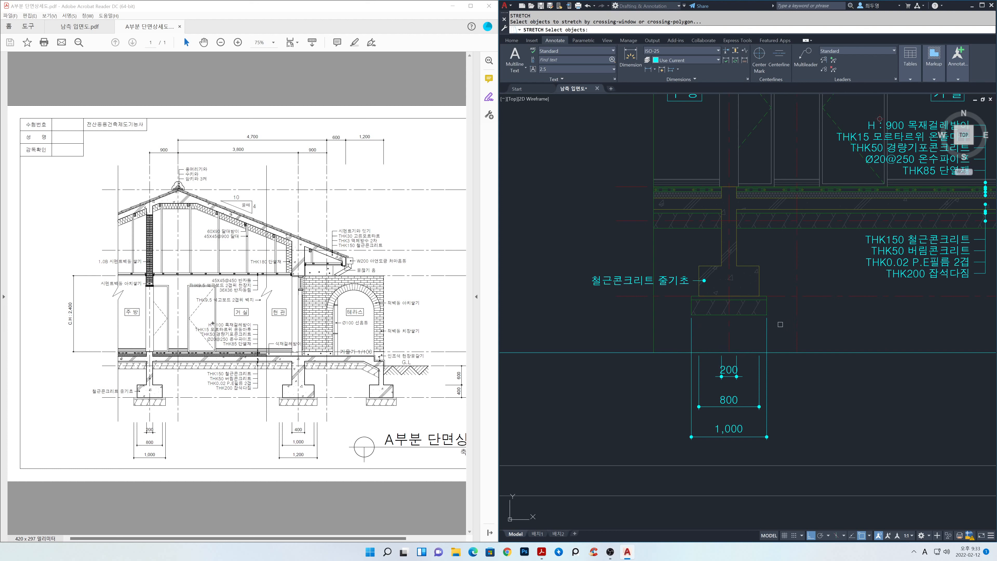
click(684, 308)
key(Return)
click(691, 318)
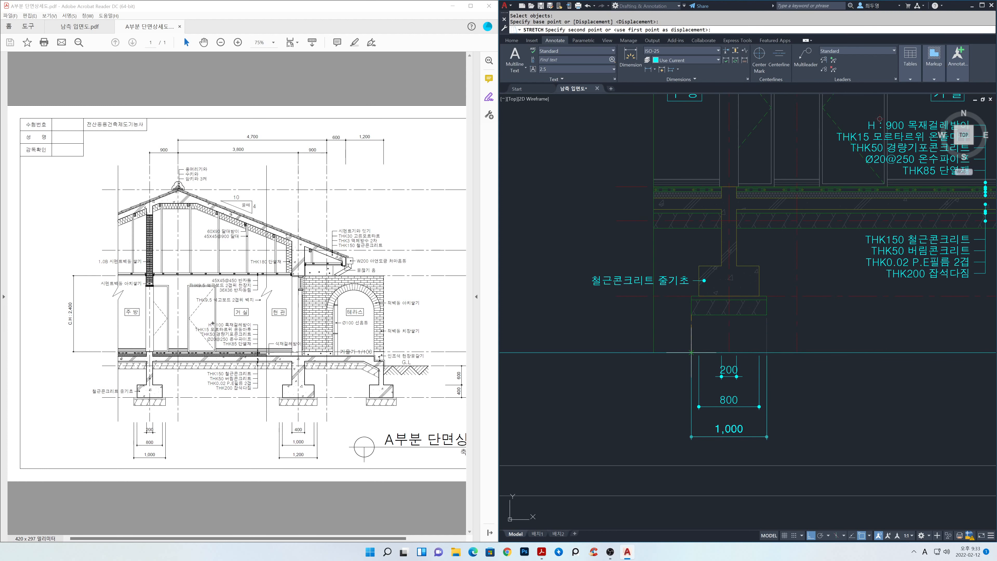
click(691, 352)
Add a linear dimension for the foundation wall's width at the middle footing, level with the leftmost footing's topmost dimension
scroll(773, 365, down, 2)
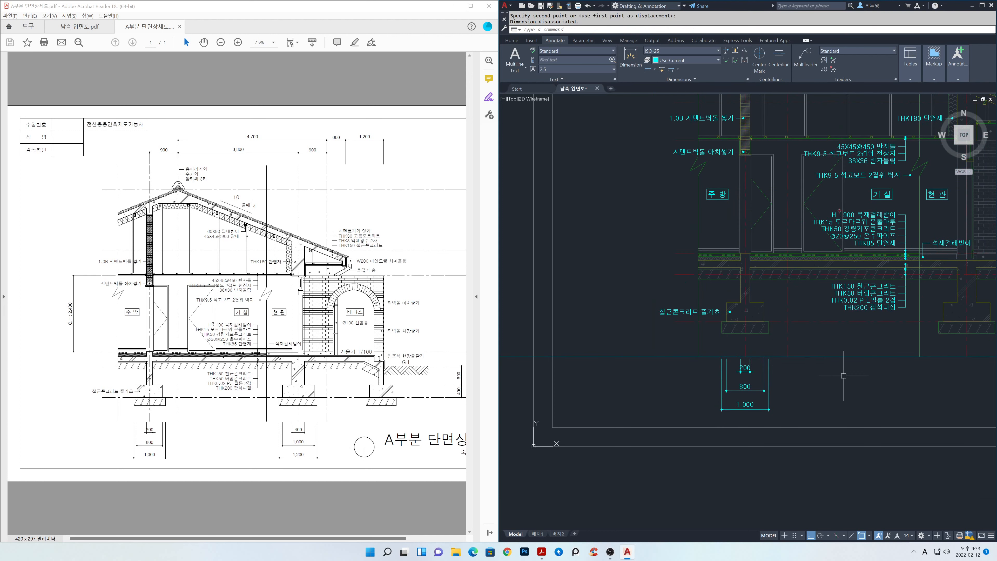
middle_drag(843, 375, 735, 386)
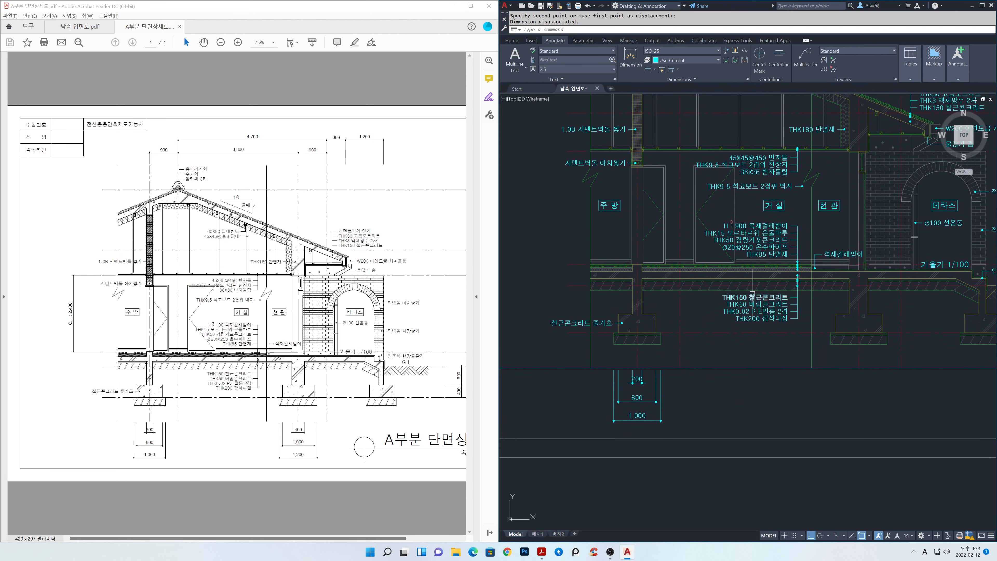
click(646, 70)
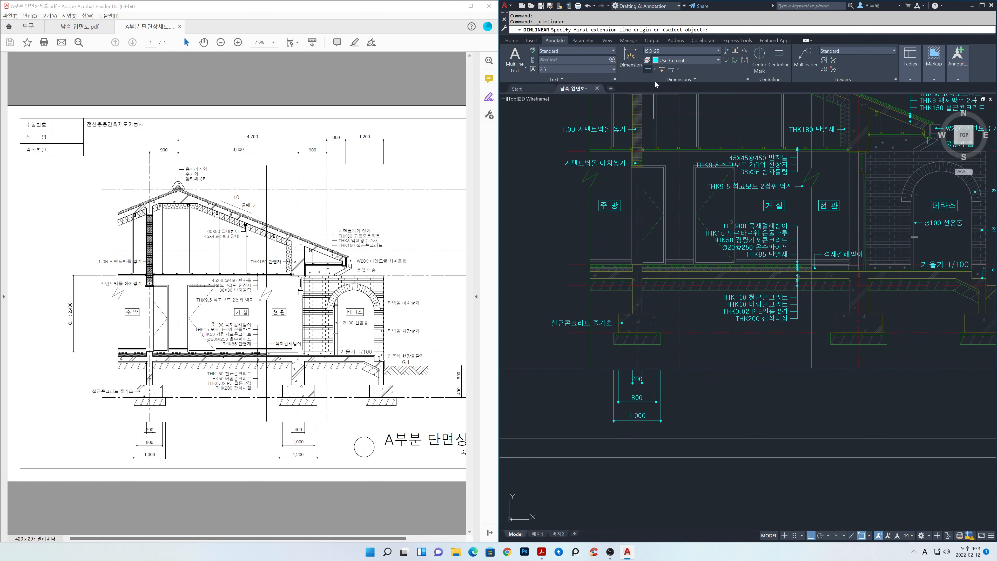
click(849, 314)
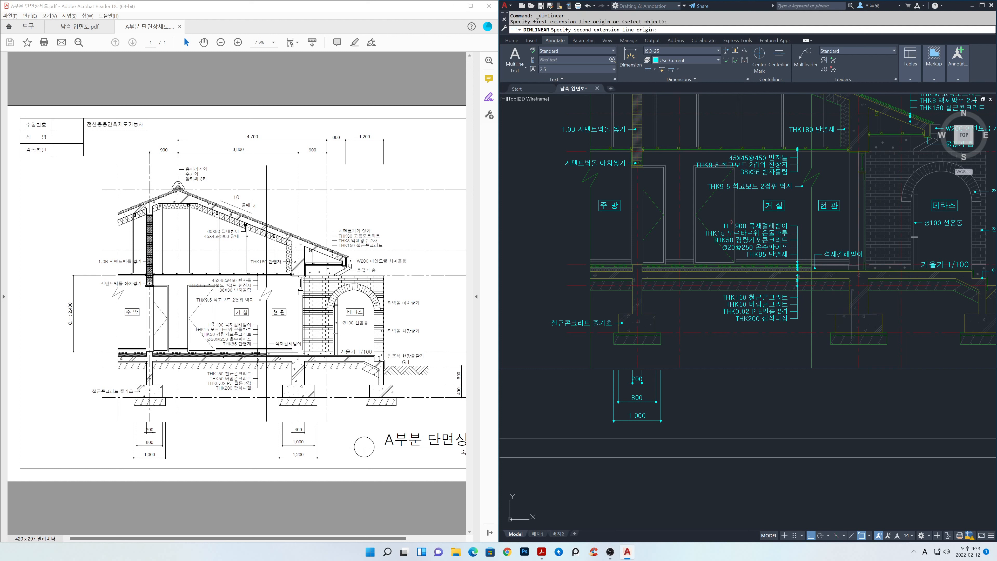
click(868, 314)
click(645, 383)
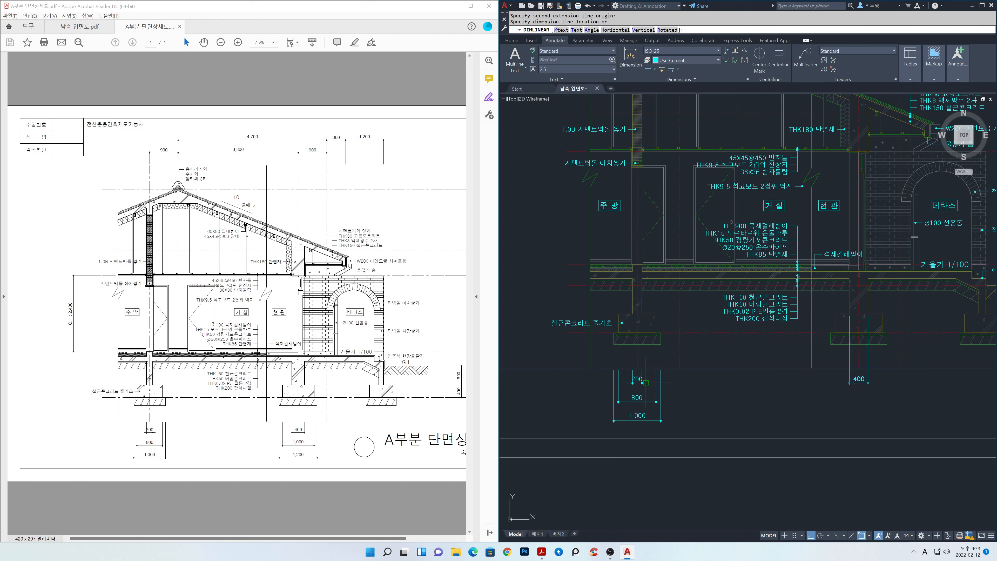
key(Return)
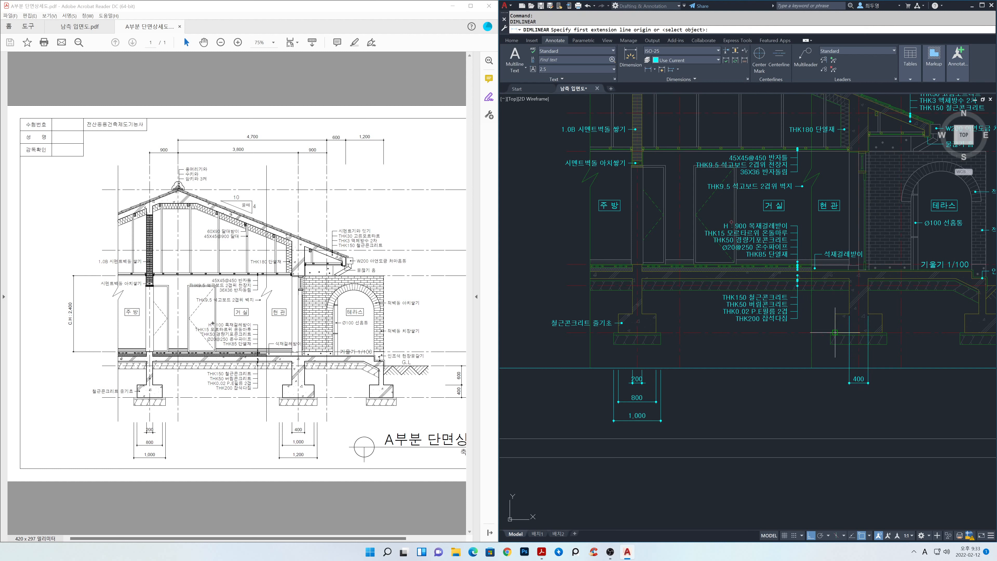
Add linear dimensions for the middle footing's concrete width and hatched base width, level with the leftmost footing's second and third dimensions
click(835, 331)
click(882, 332)
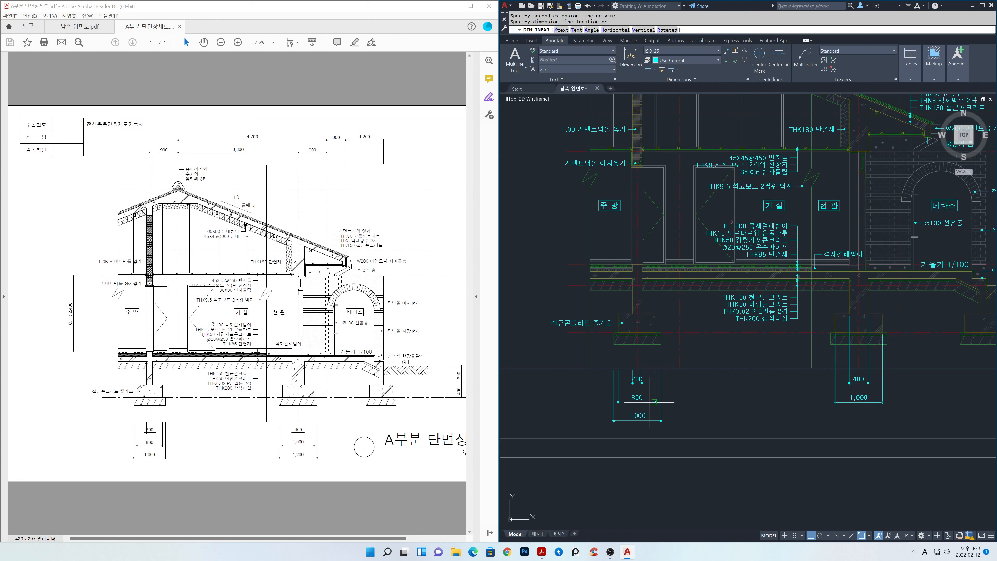
click(637, 401)
key(Return)
click(829, 333)
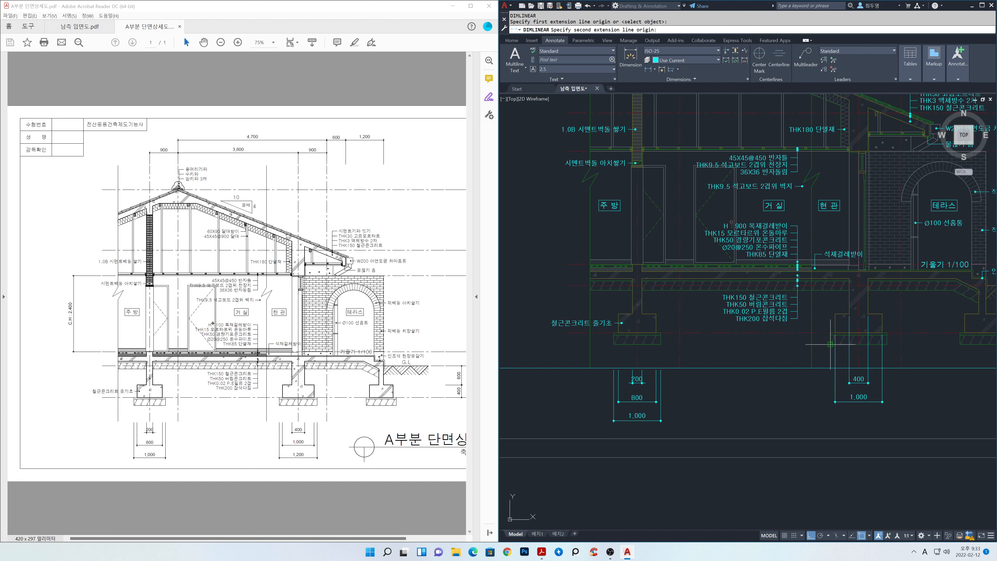
click(887, 334)
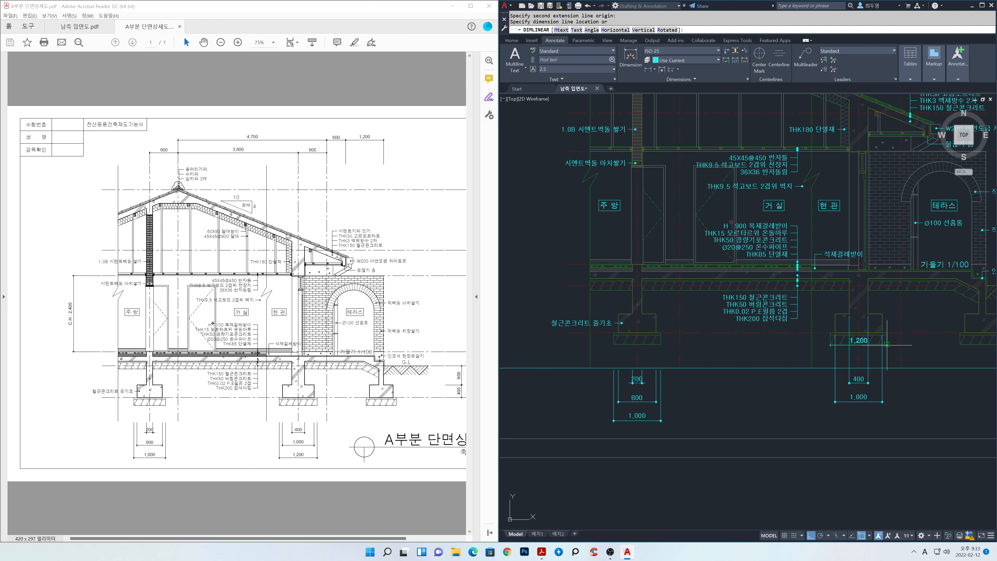
click(652, 420)
key(Return)
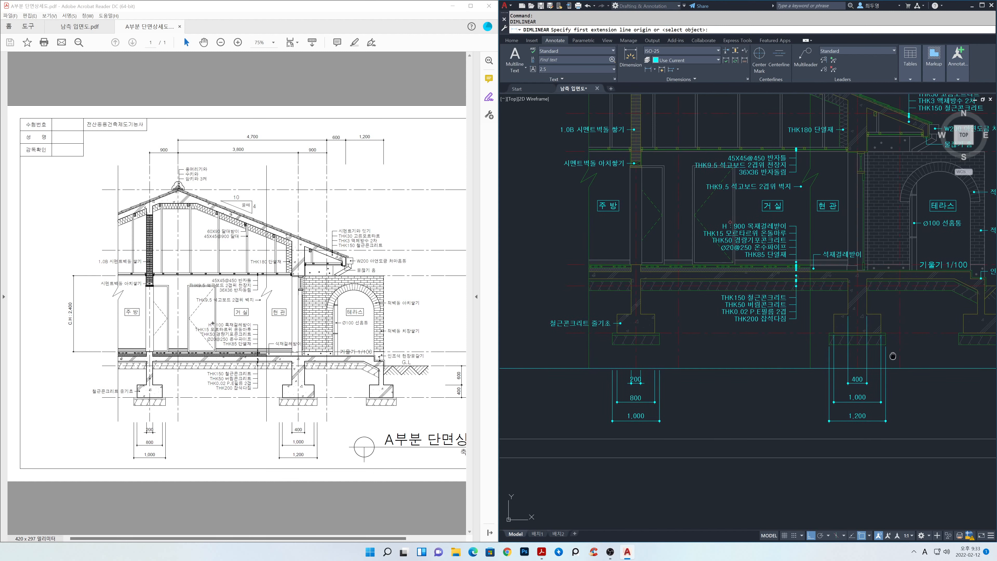
middle_drag(894, 354, 859, 360)
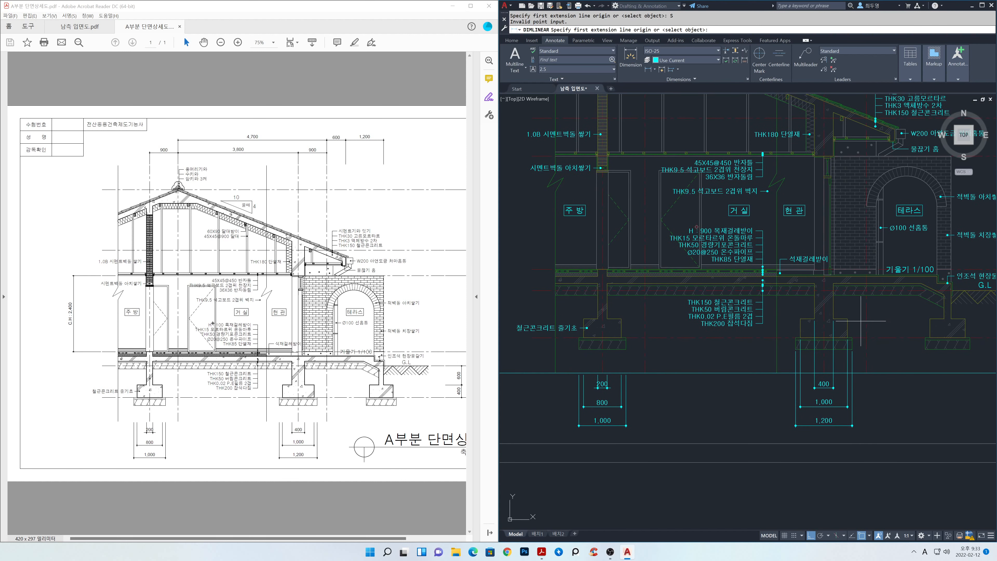
key(Escape)
Stretch the middle footing's foundation wall dimension so its extension line origins sit on the horizontal construction line
text(s)
key(Return)
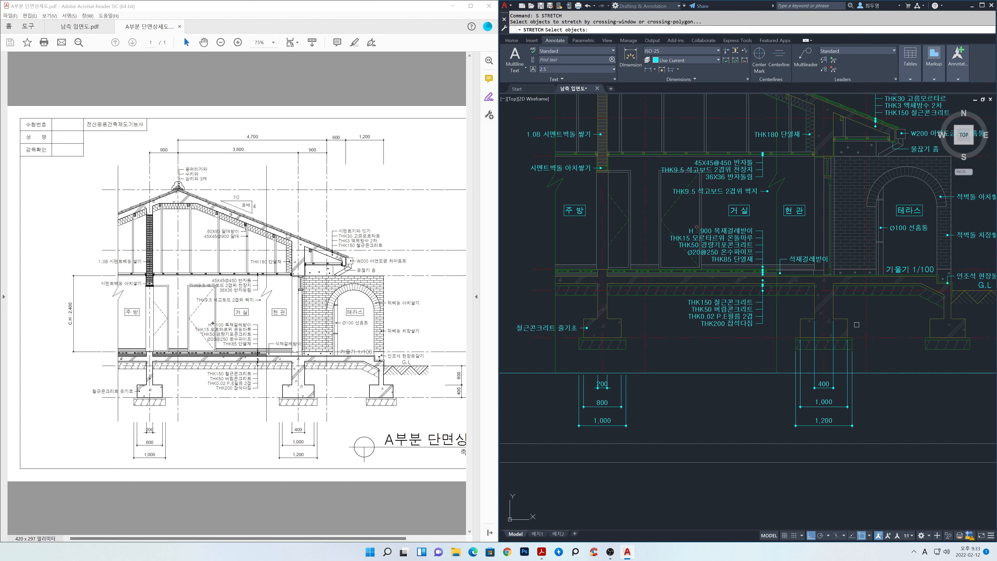
click(876, 349)
click(780, 285)
key(Return)
click(814, 338)
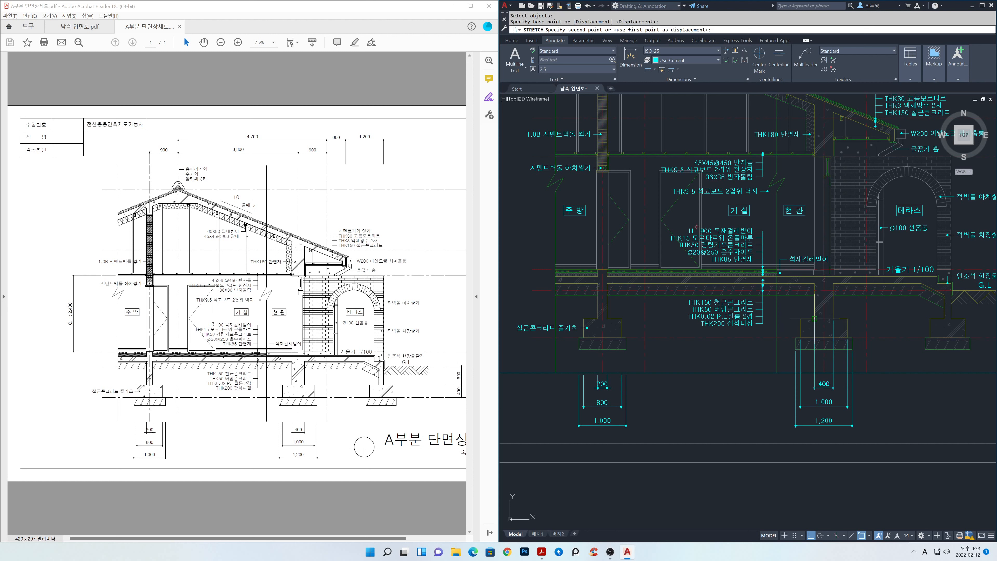
Stretch the middle footing's concrete width dimension so its extension line origins sit on the horizontal construction line
key(space)
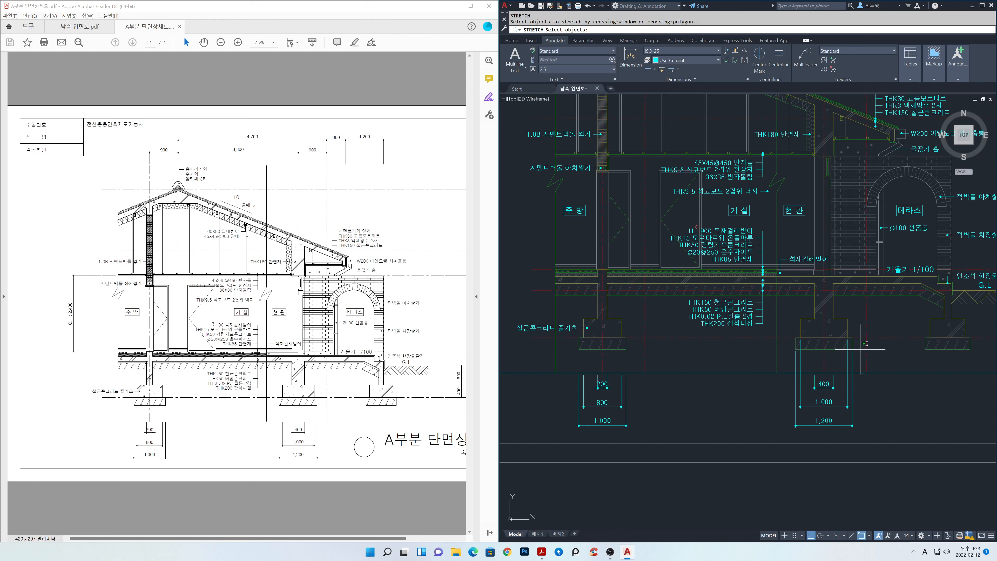
click(861, 349)
click(791, 328)
key(space)
key(Escape)
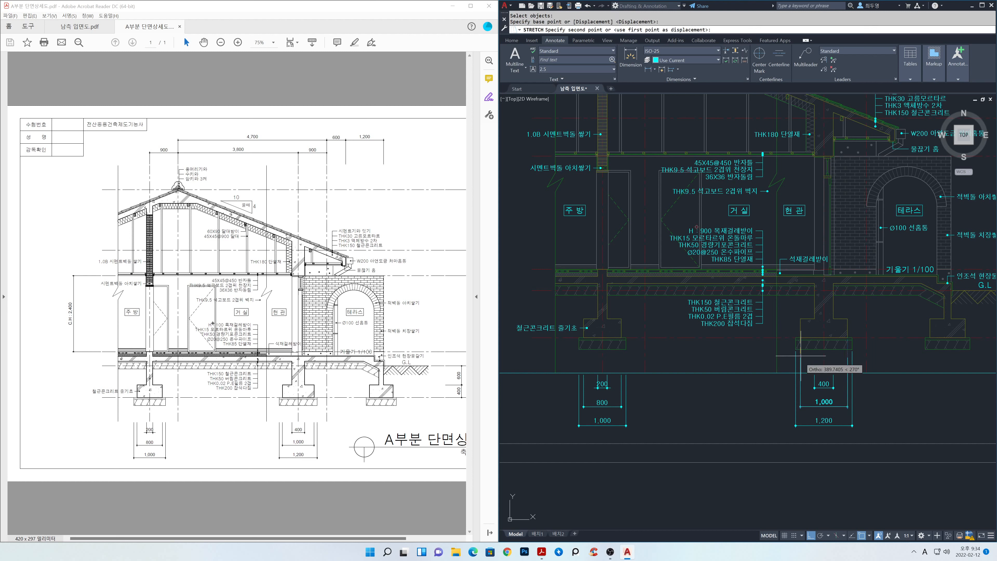
Stretch the middle footing's hatched base dimension origins down to the horizontal construction line, and erase that construction line
key(space)
click(858, 358)
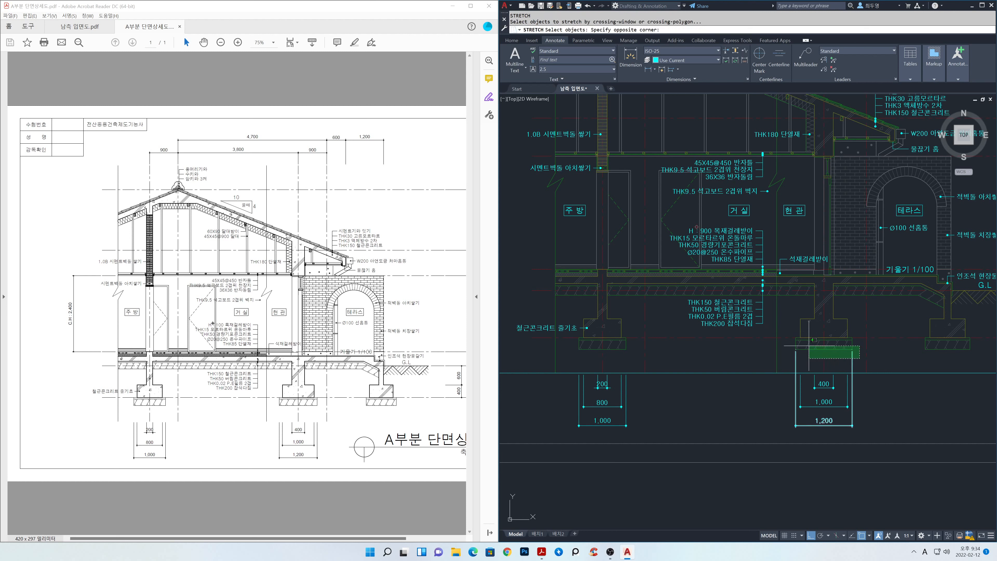
click(767, 320)
key(space)
click(793, 354)
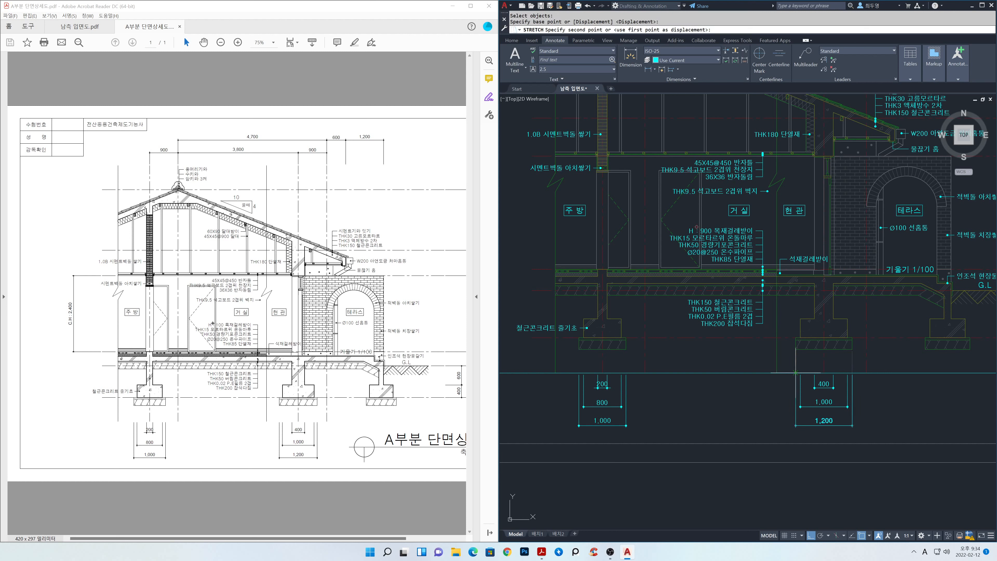
click(797, 374)
key(space)
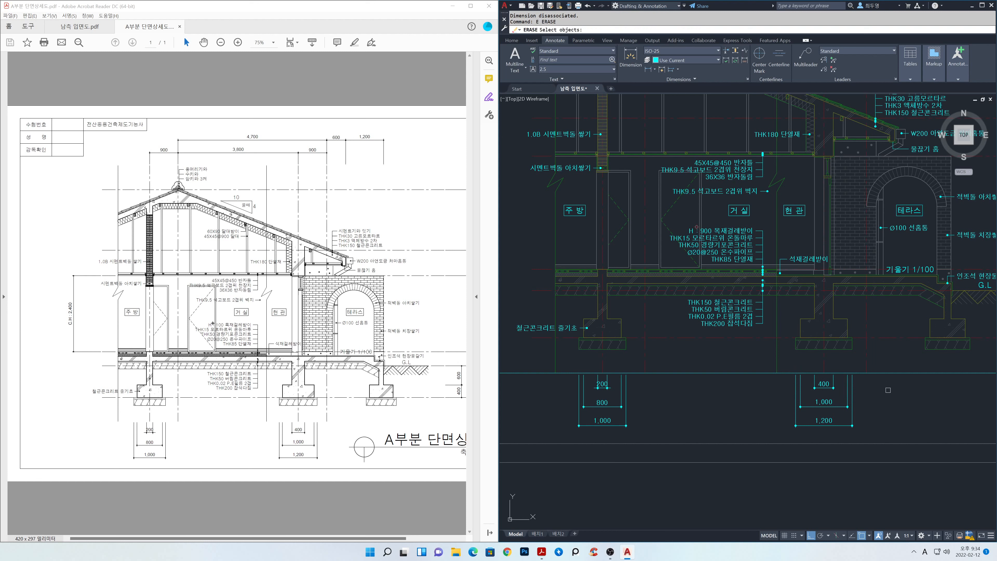
click(886, 372)
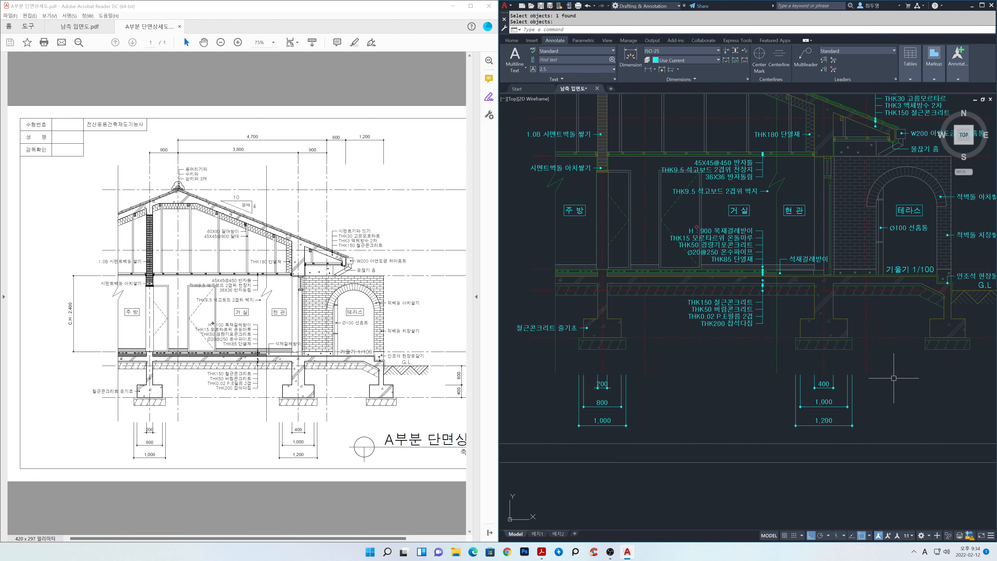
Add a linear dimension above the roof between the upper ends of the leftmost wall centreline and the ridge centreline
scroll(883, 376, down, 6)
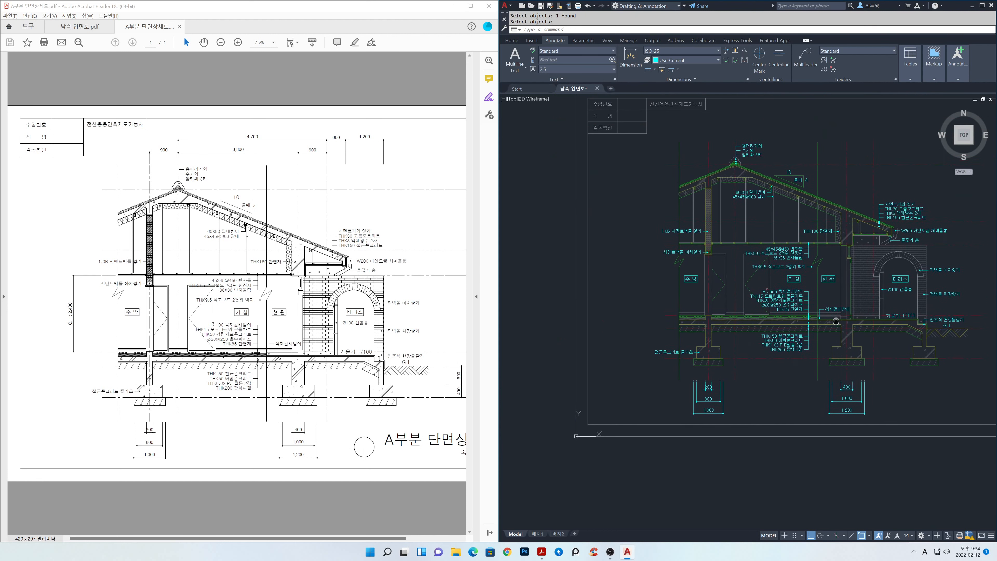
scroll(758, 277, up, 2)
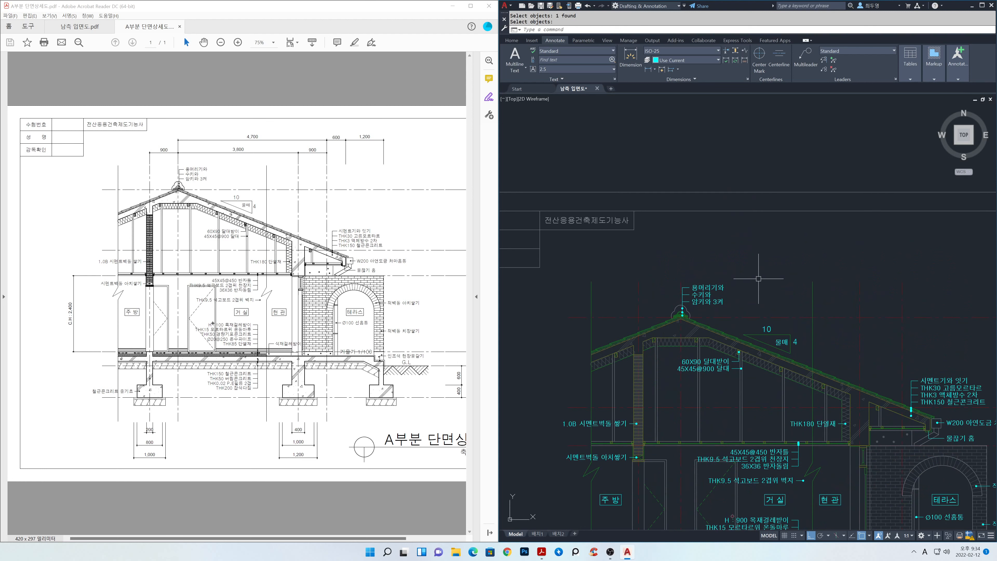
middle_drag(758, 277, 708, 269)
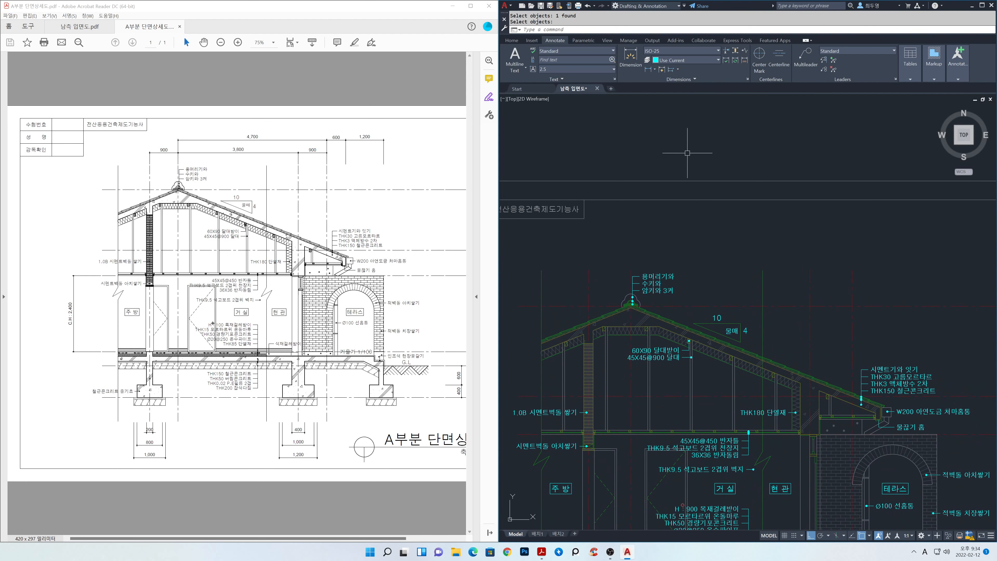
click(658, 69)
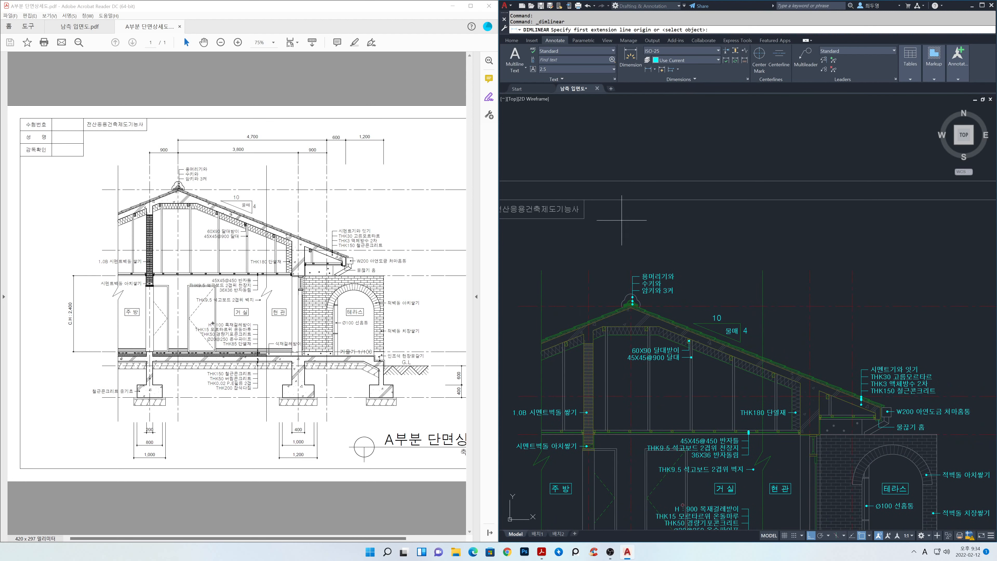
click(588, 270)
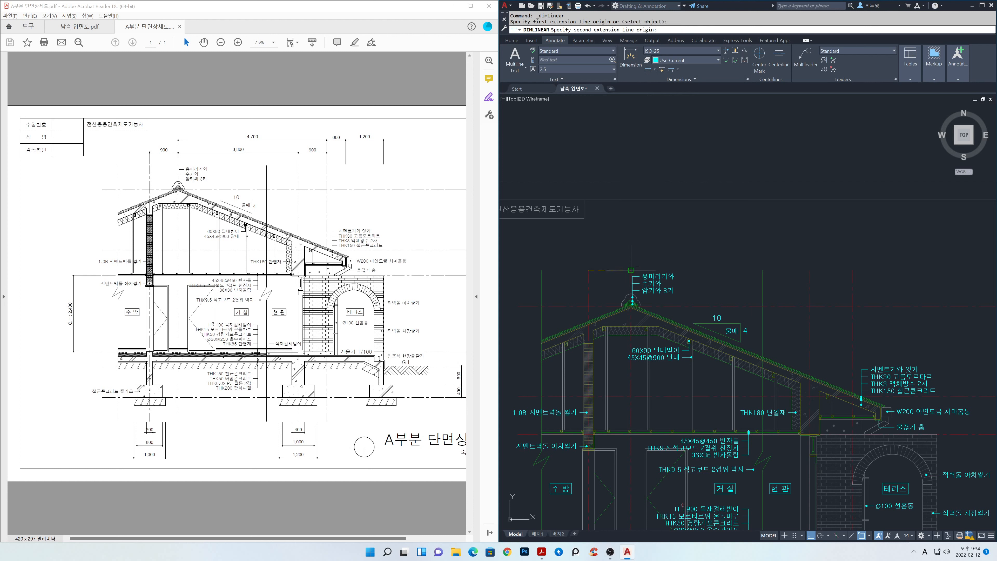
click(630, 269)
click(629, 250)
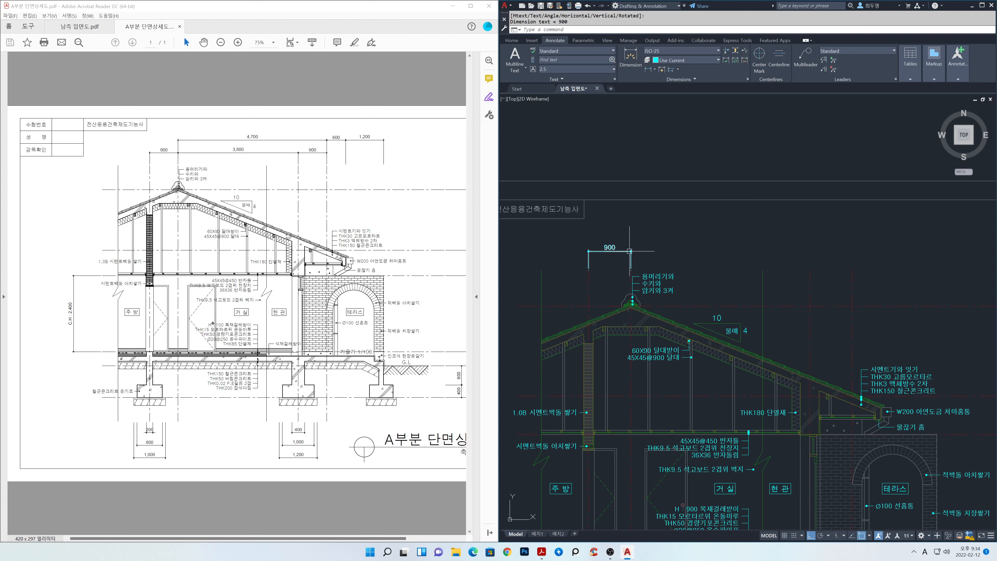
Continue the dimension above the roof from the ridge centreline through the next two wall centrelines
click(678, 69)
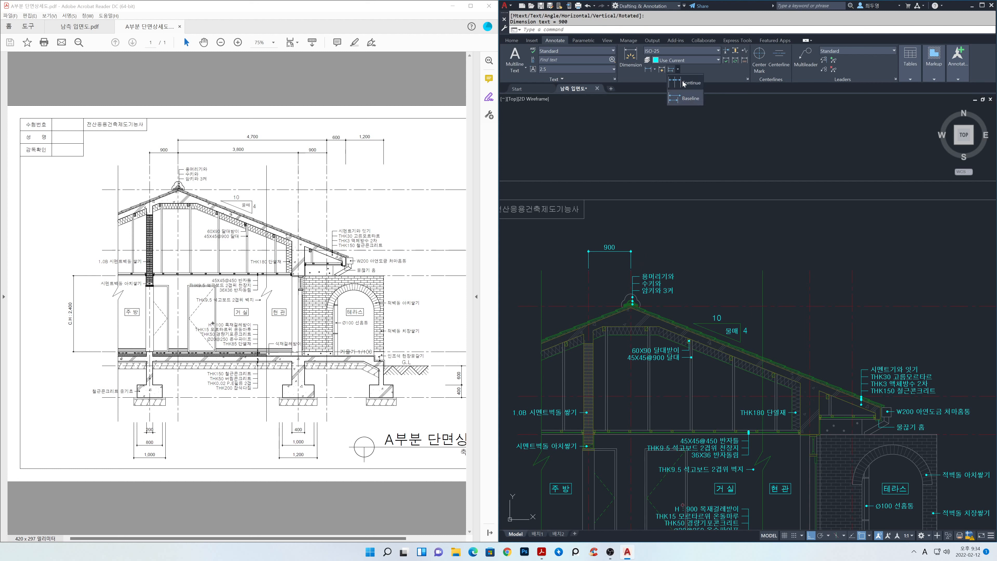
click(682, 82)
click(809, 275)
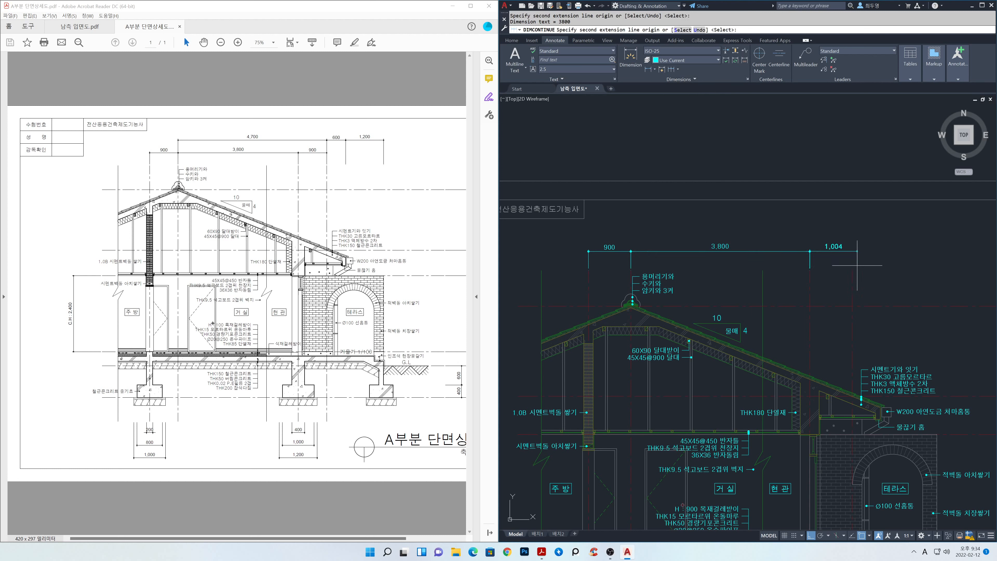
key(Return)
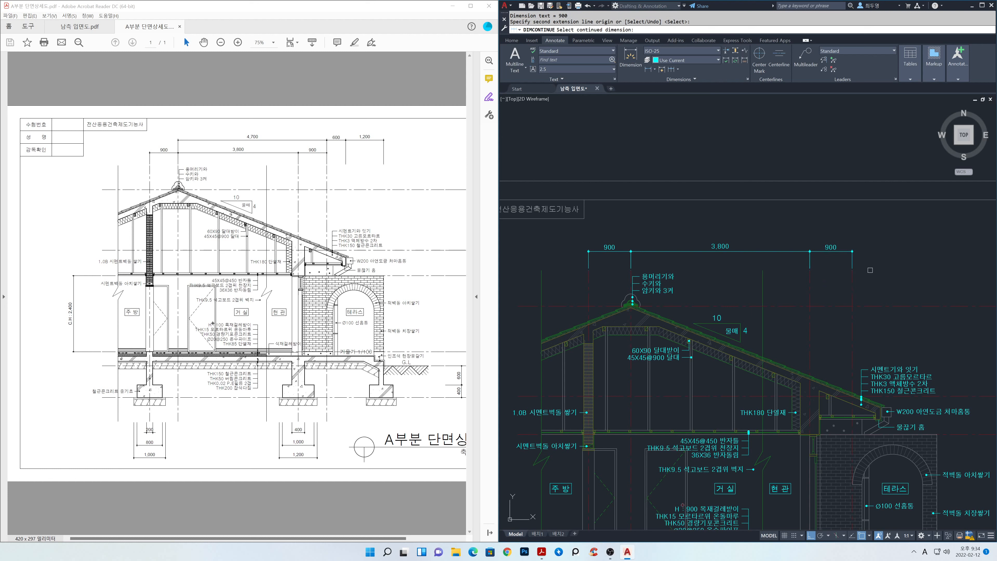
key(Return)
Add a baseline dimension above the chain, from the ridge centreline to the rightmost centreline
click(676, 72)
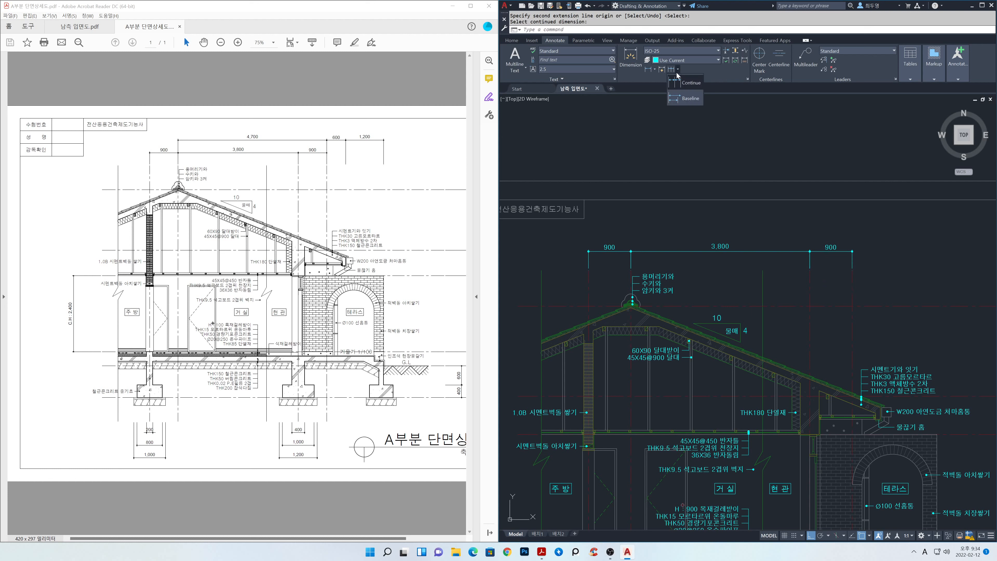
click(690, 99)
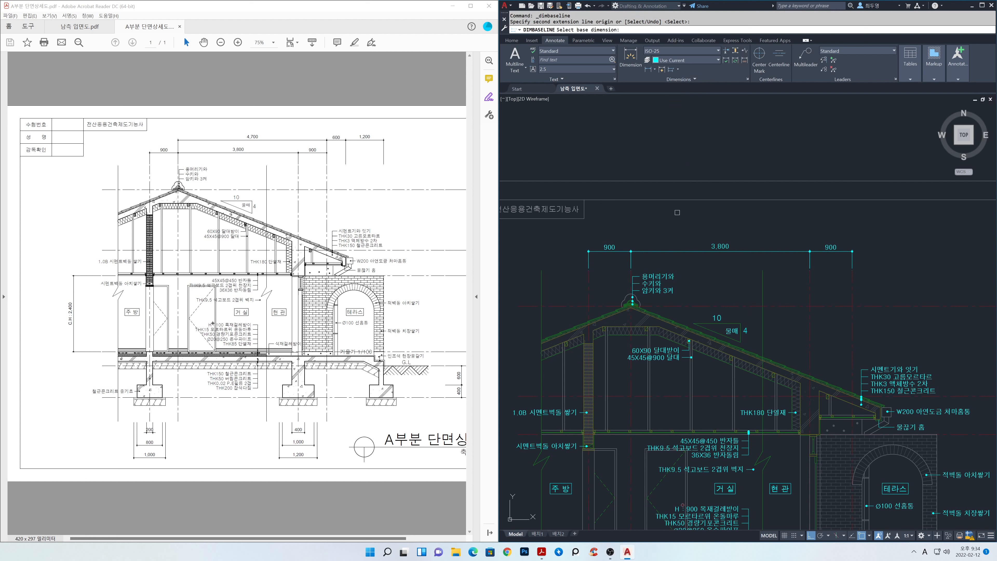
click(632, 261)
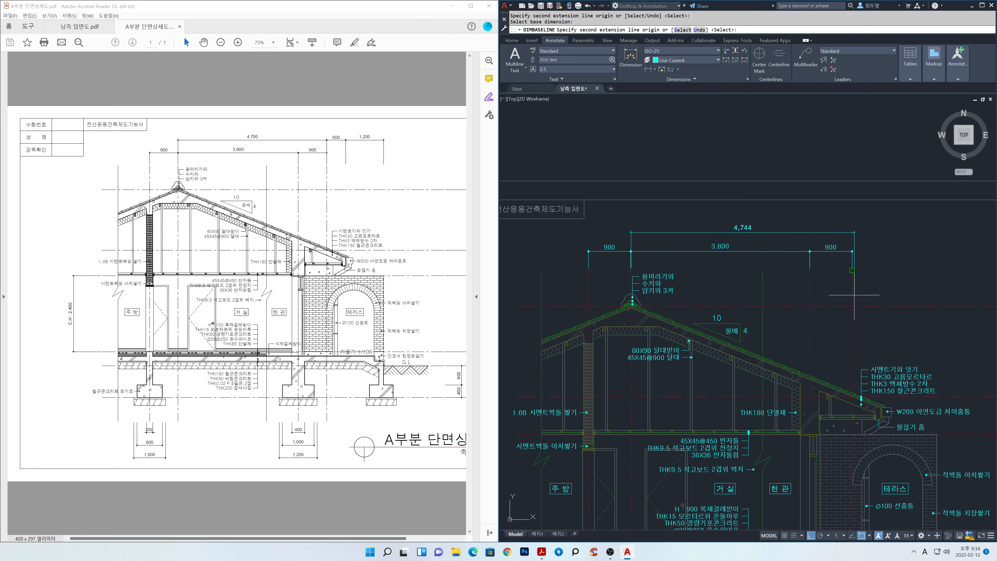
click(852, 271)
key(Return)
key(Return)
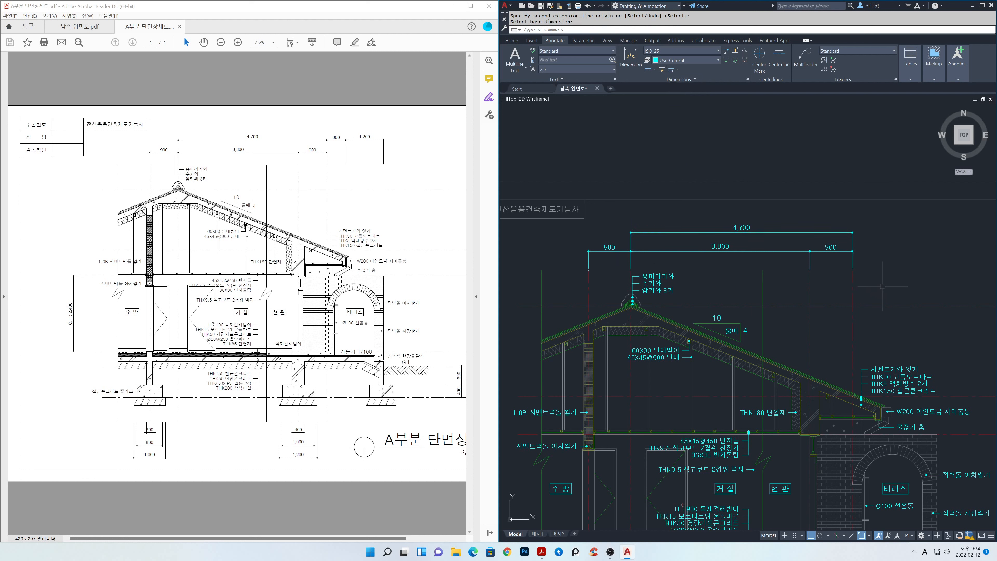
Continue the upper overall dimension to the roof's eave end and on to the terrace brick wall's outer edge
middle_drag(884, 282, 823, 278)
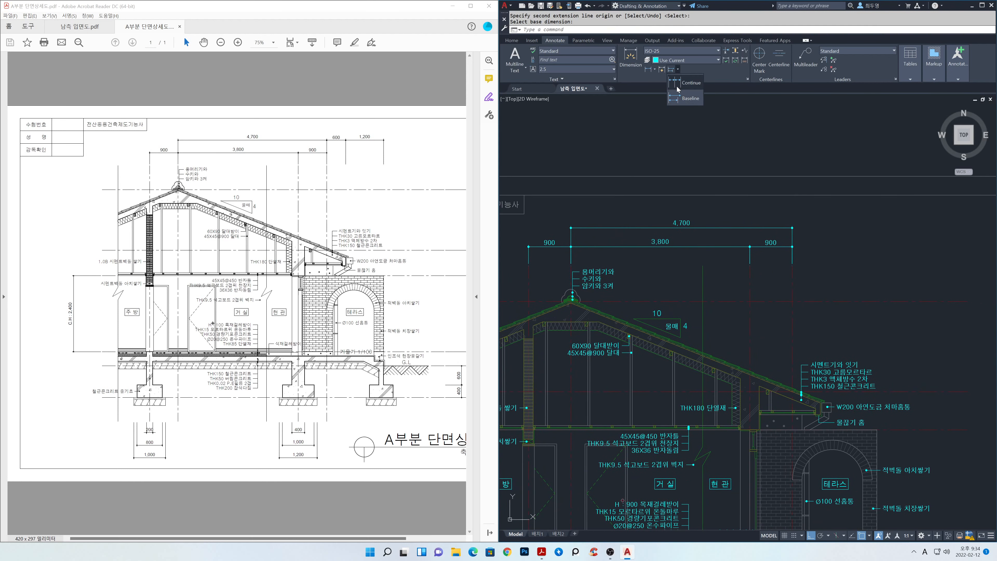
click(677, 87)
scroll(811, 412, up, 4)
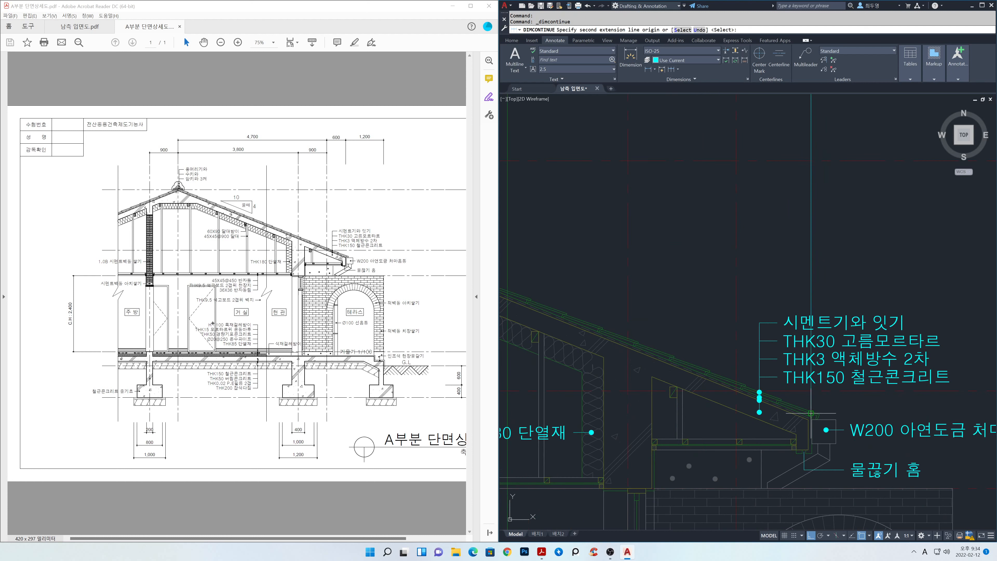
click(809, 412)
middle_drag(874, 412, 848, 373)
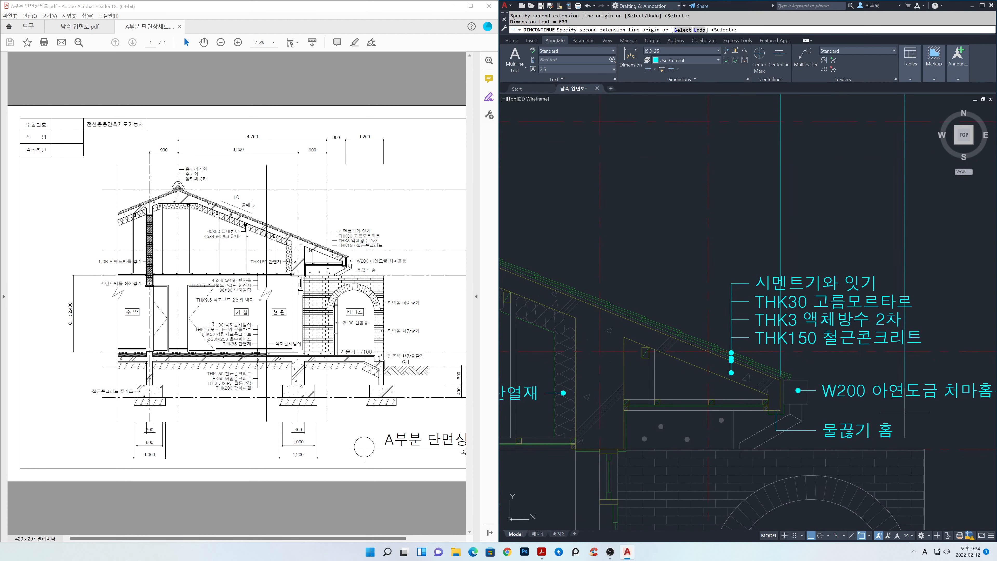
click(924, 449)
scroll(907, 337, down, 2)
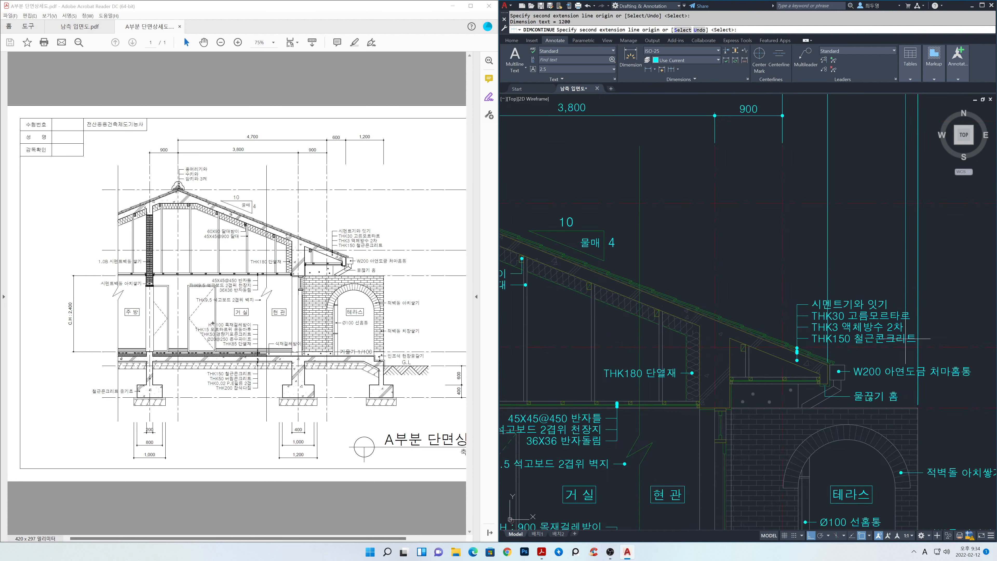
scroll(905, 338, down, 2)
middle_drag(882, 284, 878, 310)
key(Return)
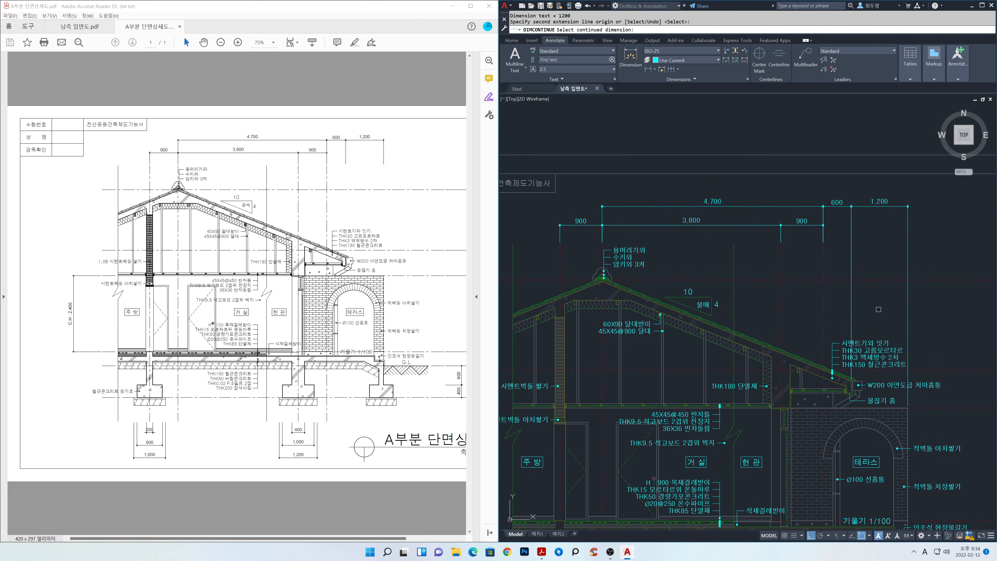
key(Return)
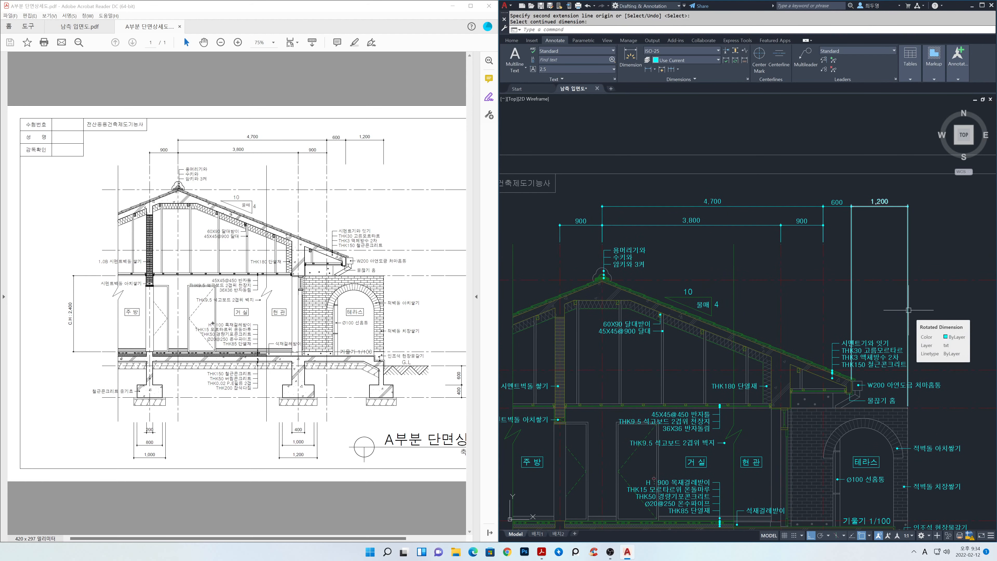
Draw a horizontal construction line just above the roof ridge, below the new dimension chain
text(xl)
key(Return)
text(h)
key(Return)
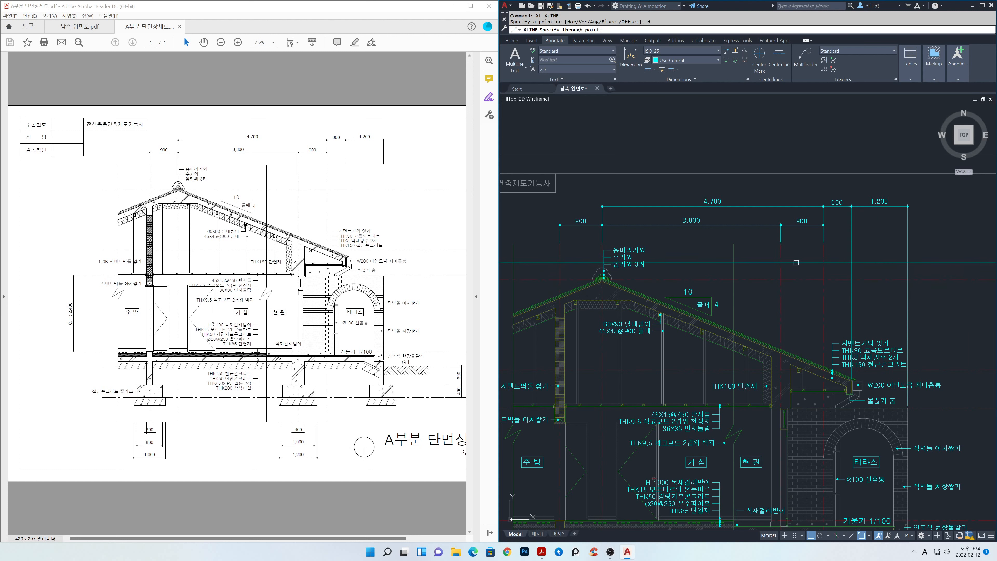
click(780, 259)
key(Return)
Stretch the extension line at the roof's eave end up to the horizontal construction line
scroll(902, 408, up, 5)
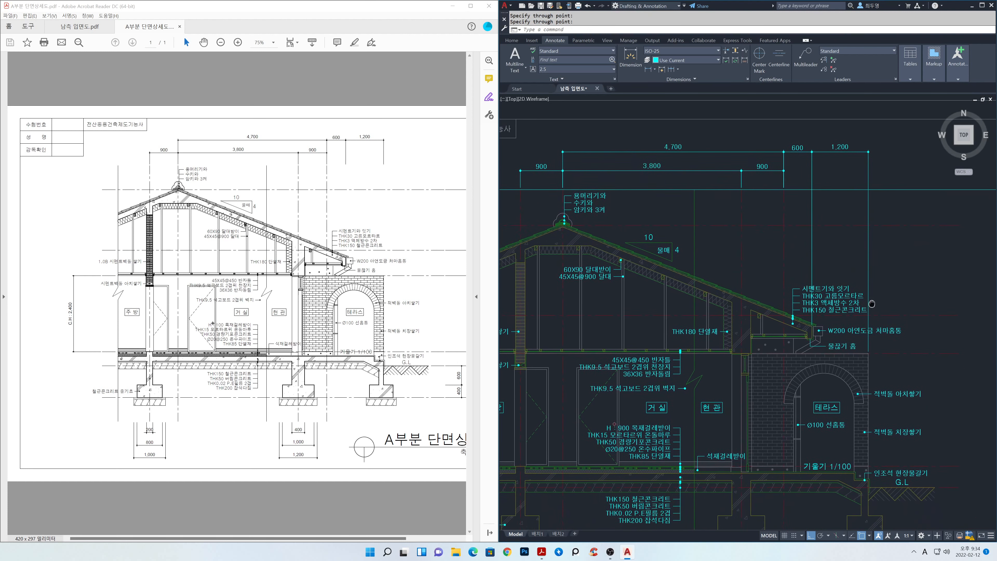
text(s)
key(Return)
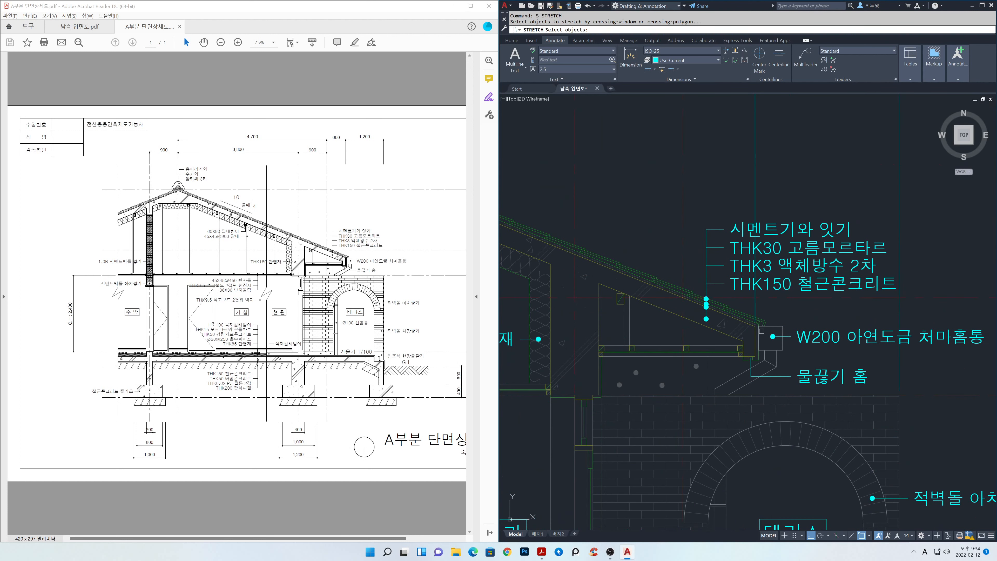
scroll(769, 332, up, 2)
click(775, 323)
click(739, 307)
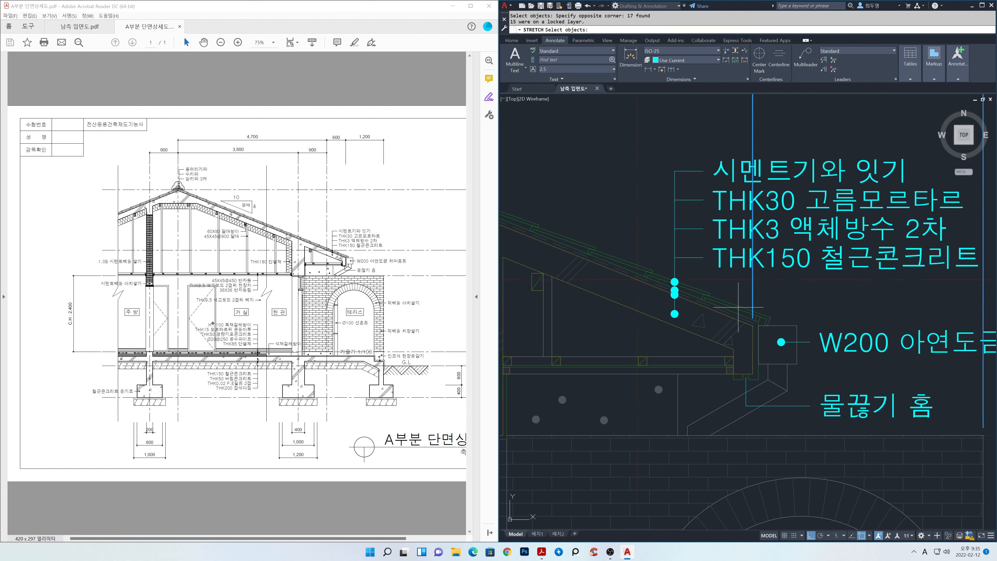
key(Return)
click(753, 325)
scroll(753, 314, down, 6)
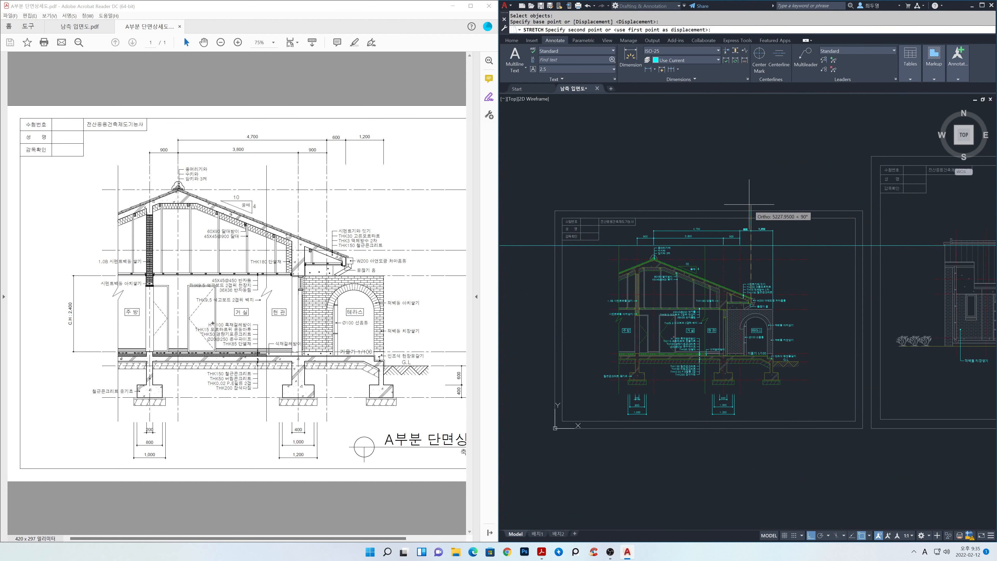
click(750, 245)
scroll(777, 314, up, 5)
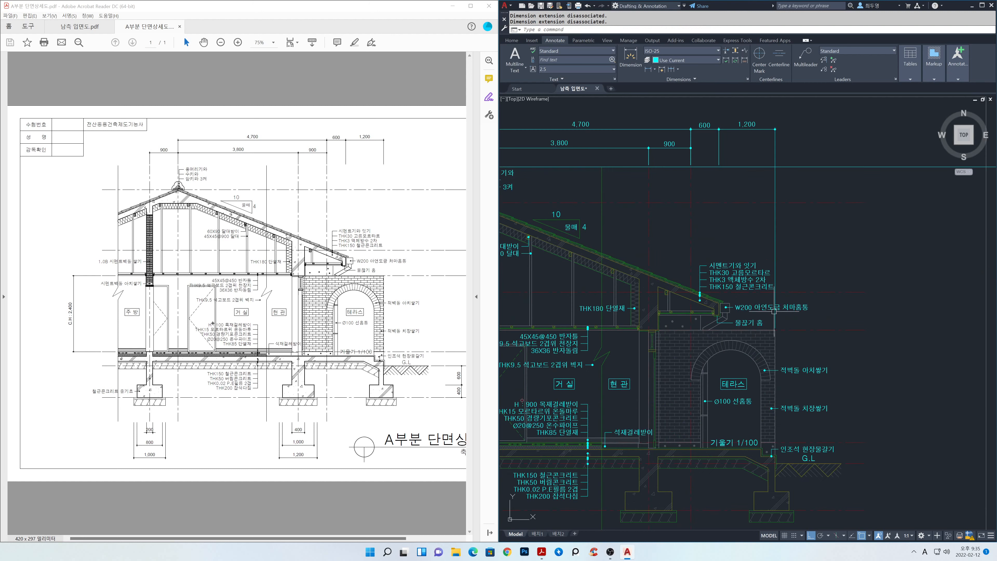
Stretch the extension line at the terrace brick wall's outer edge up to the same horizontal construction line
key(Return)
click(792, 333)
click(739, 306)
key(Return)
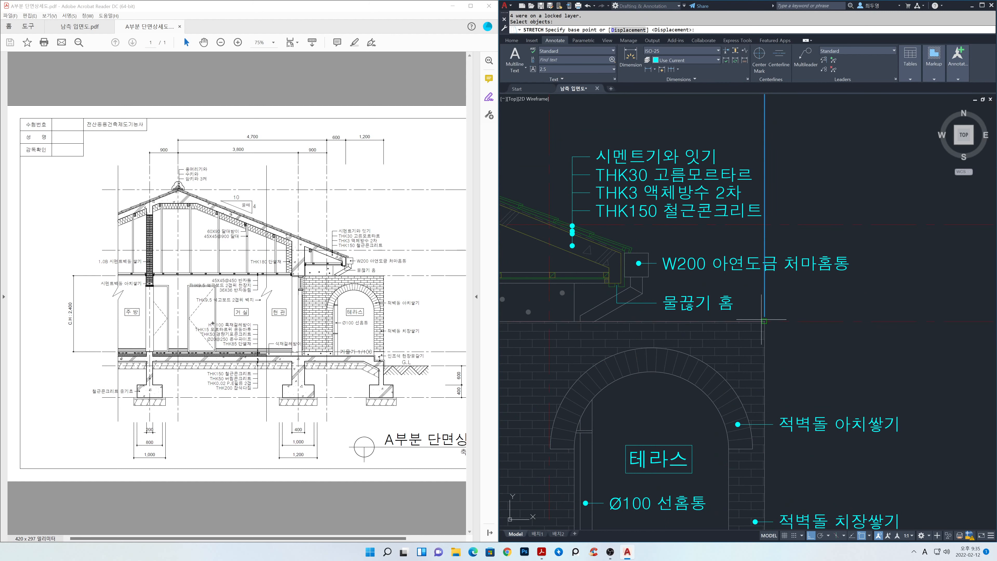
click(766, 329)
scroll(771, 288, down, 5)
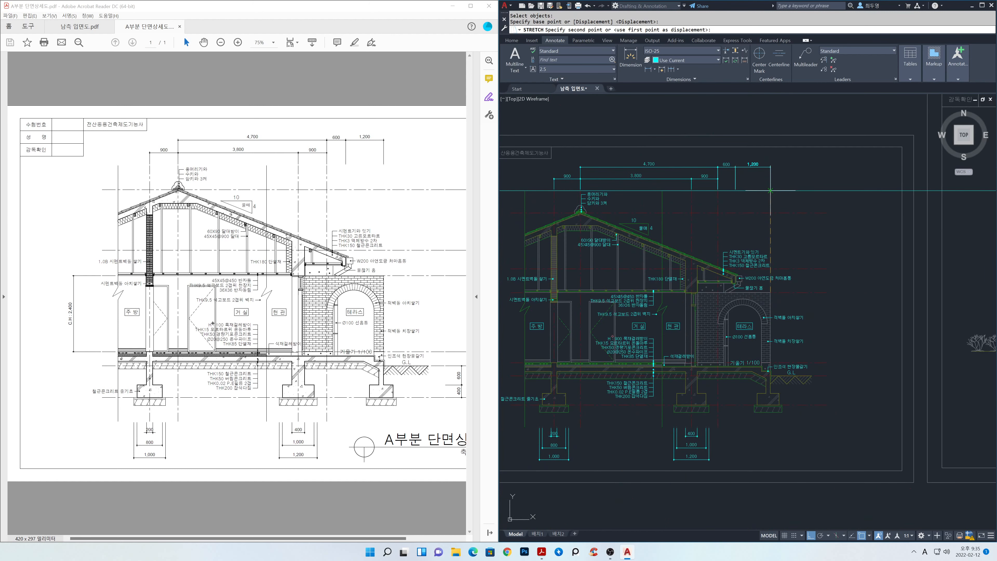
Erase the horizontal construction line above the roof ridge
key(Escape)
text(e)
key(Return)
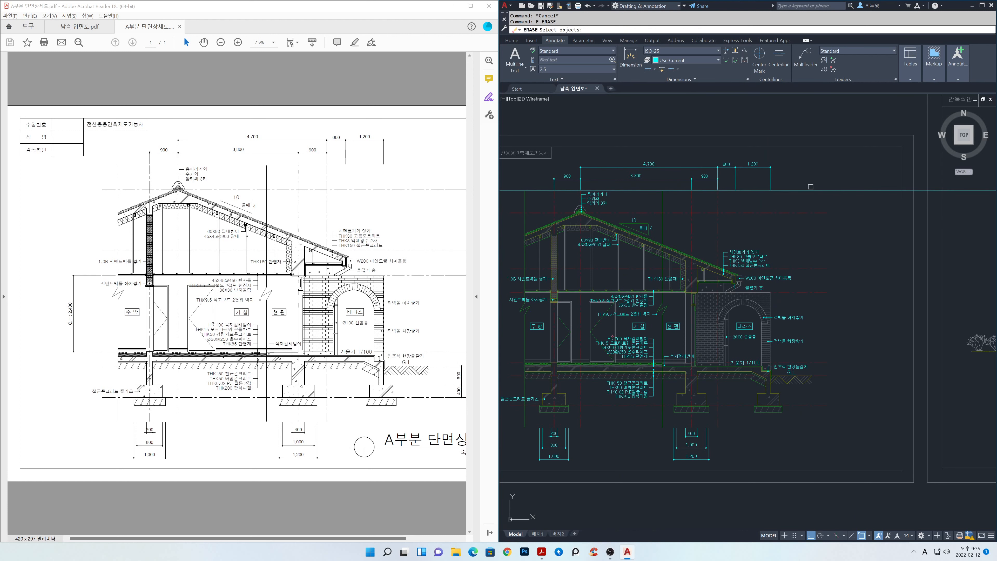
click(808, 192)
middle_drag(808, 191, 890, 181)
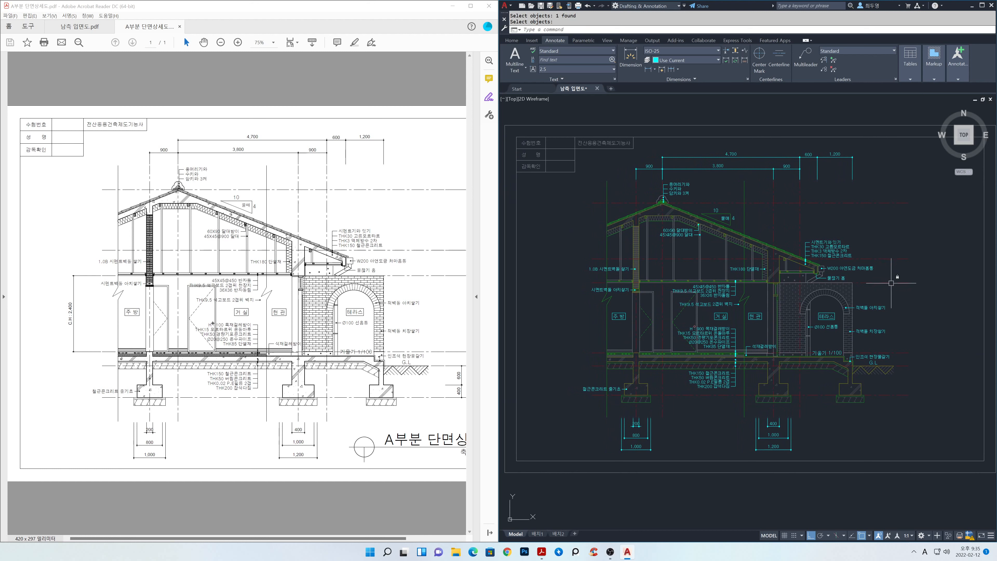
Add a vertical dimension for the terrace footing's height beside the section and continue it up to the ground line
middle_drag(883, 357, 719, 383)
scroll(715, 336, up, 4)
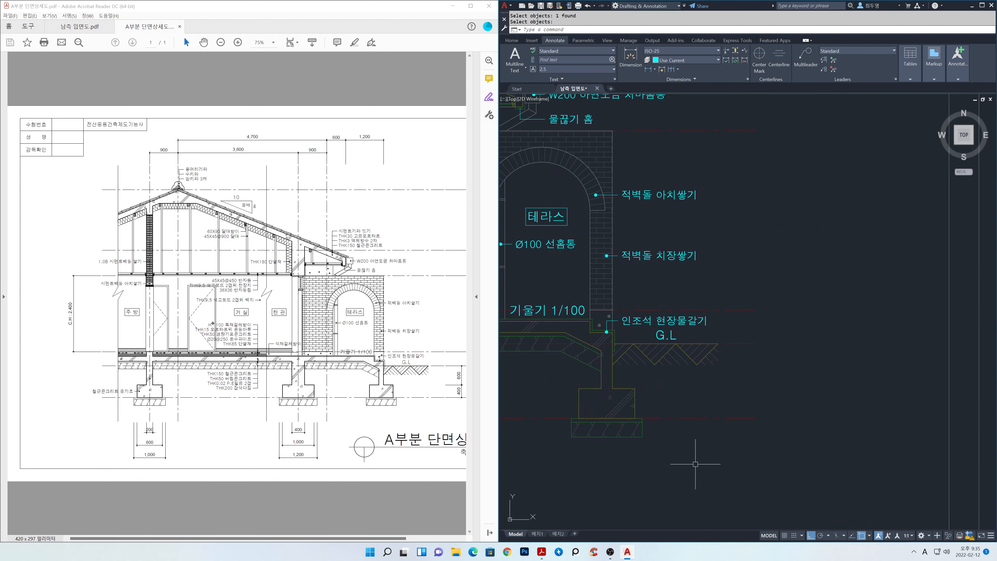
click(648, 69)
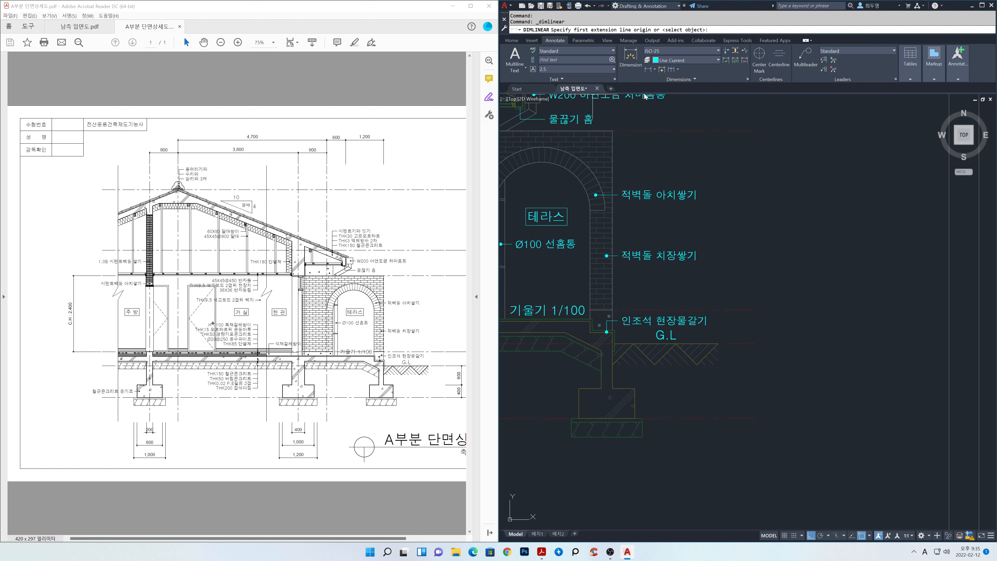
click(755, 418)
click(634, 388)
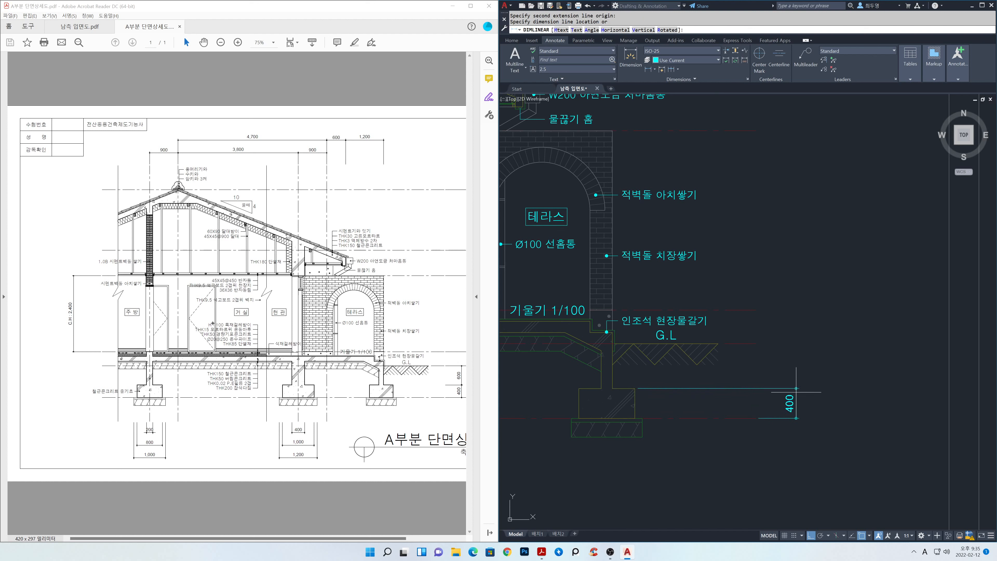
click(796, 392)
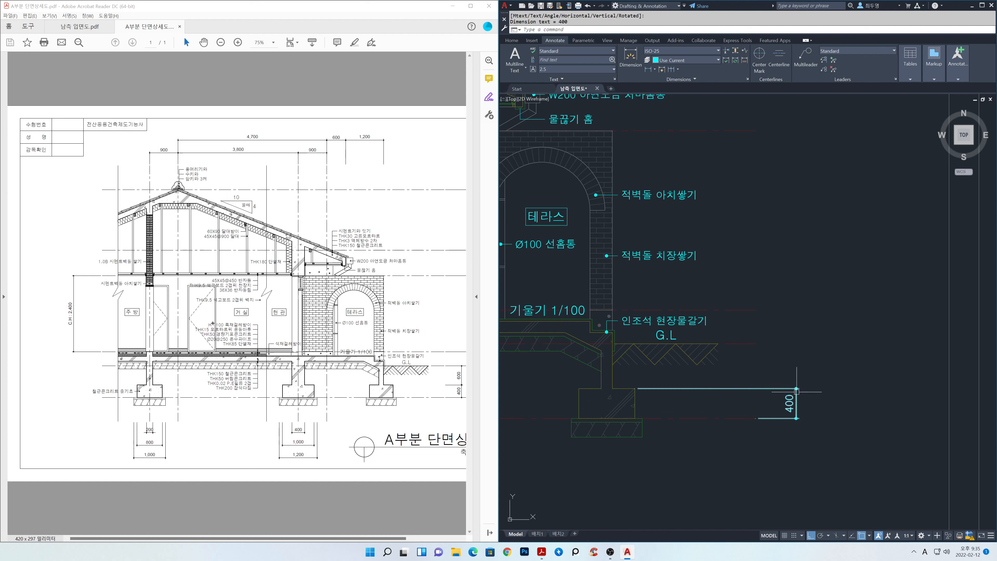
click(671, 69)
click(755, 343)
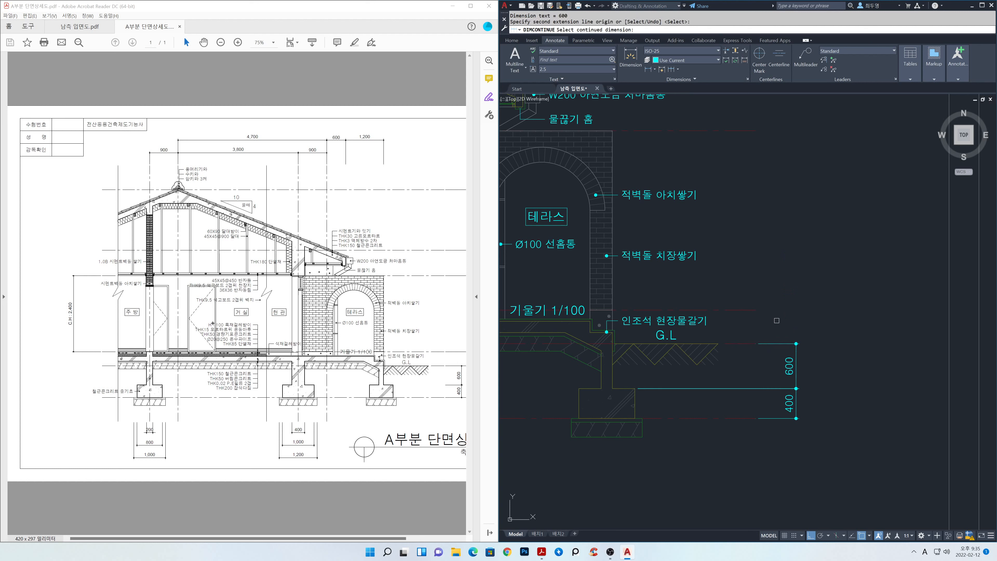
key(Return)
Add a baseline dimension outside the footing dimensions, from the footing's bottom level to the ground line
click(678, 71)
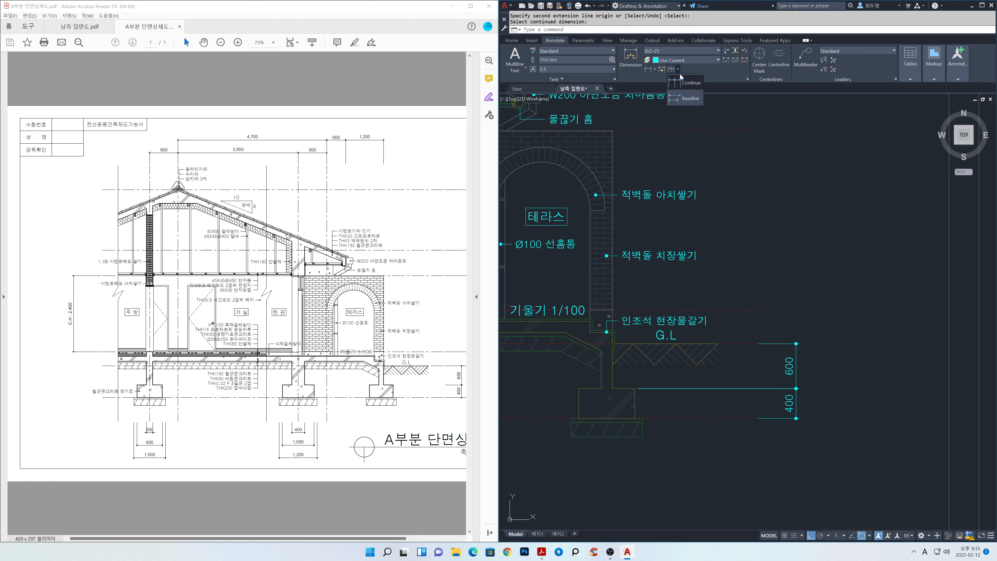
click(691, 99)
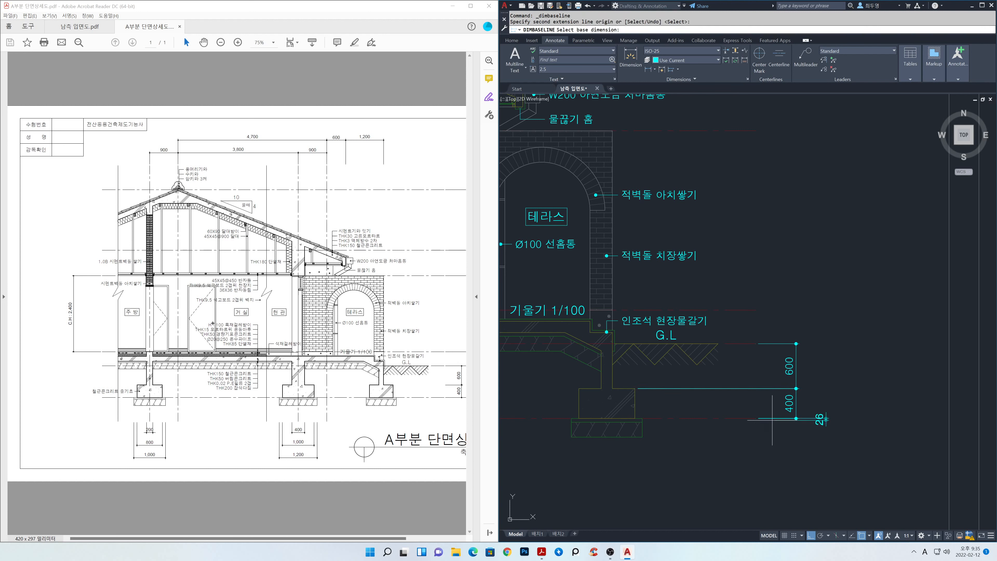
click(796, 343)
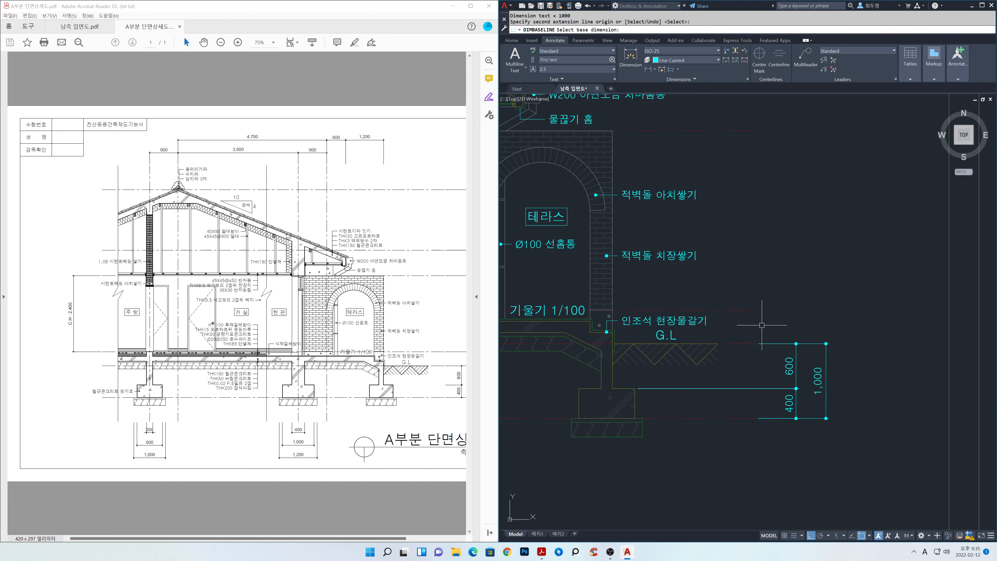
key(Return)
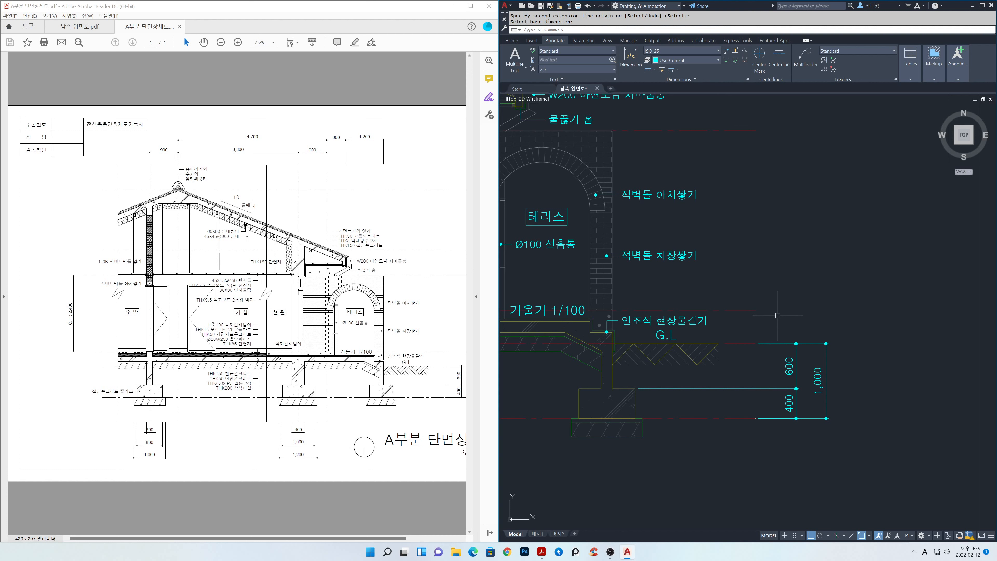
Continue the outer vertical dimension from the ground line through the floor, ceiling and eave levels to the roof ridge level
scroll(778, 314, down, 2)
middle_drag(778, 315, 781, 411)
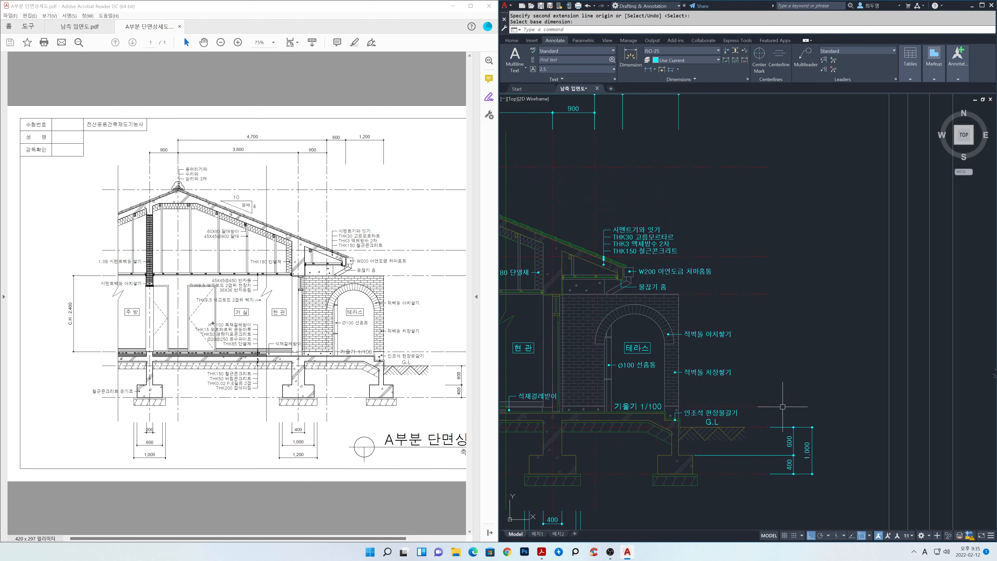
click(678, 69)
click(684, 85)
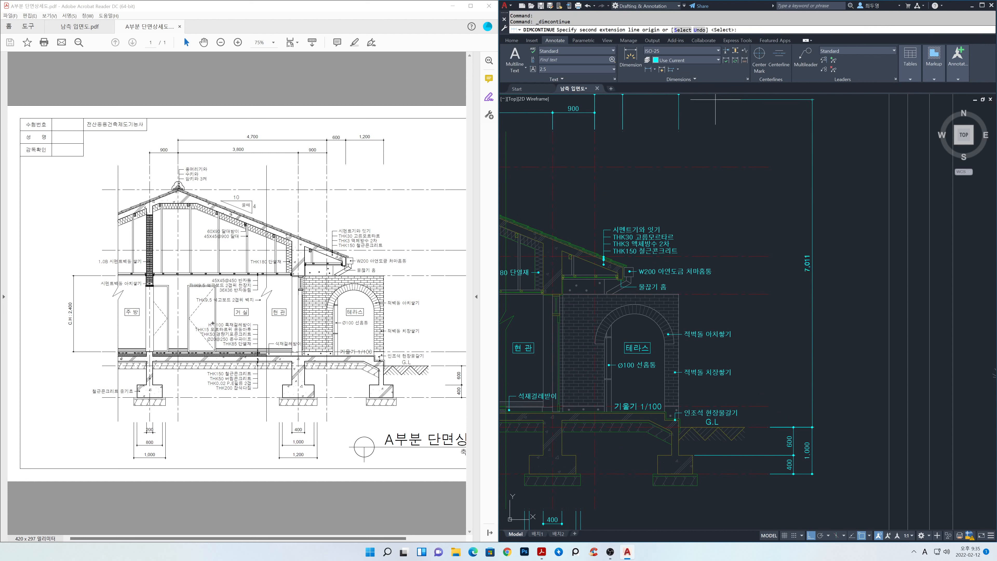
click(771, 406)
click(770, 293)
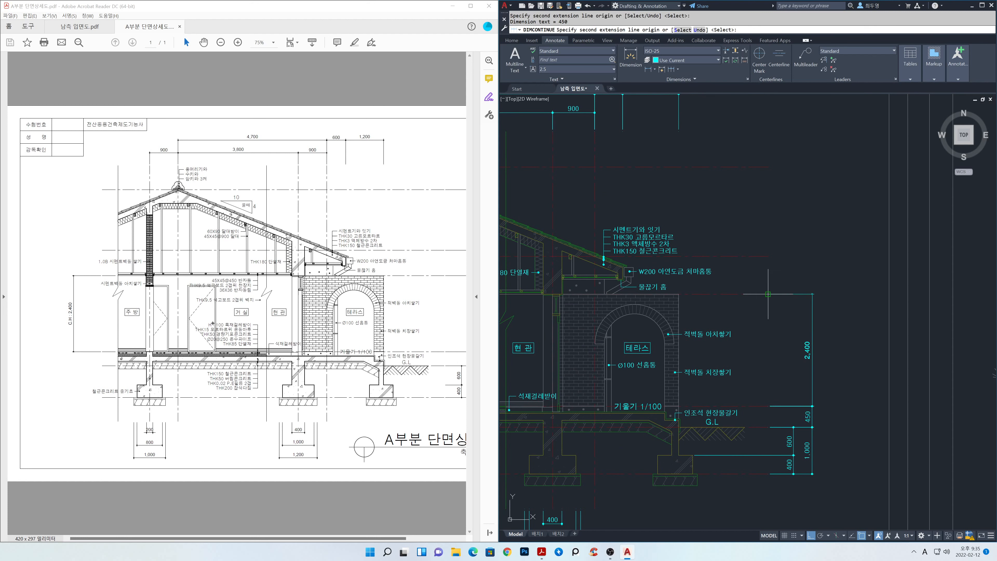
click(771, 256)
click(768, 166)
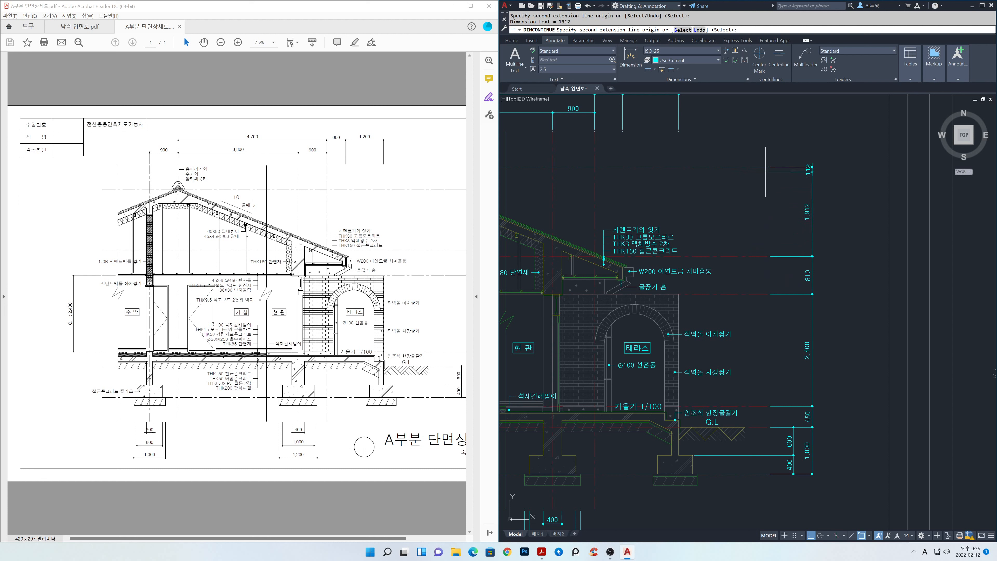
key(Return)
key(Return)
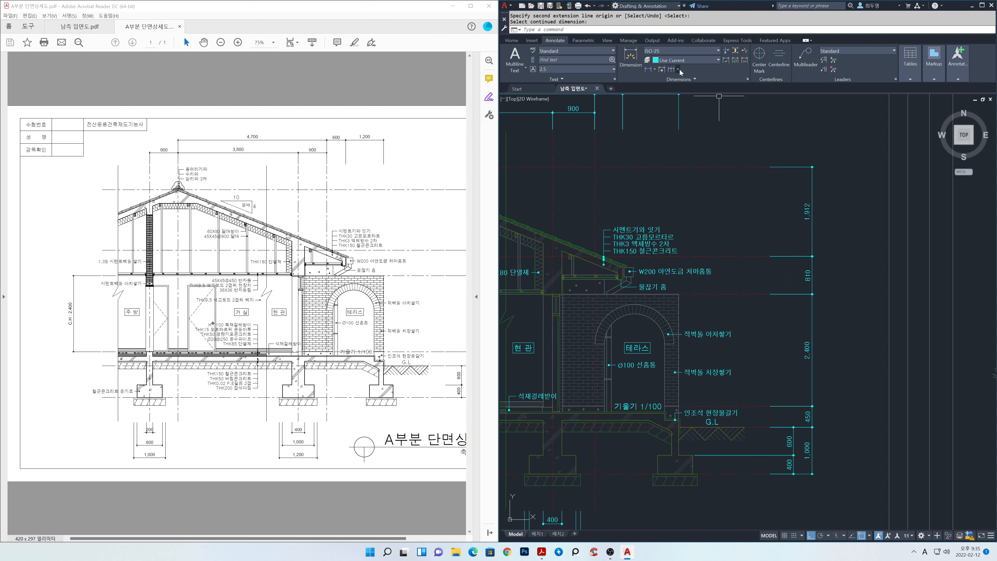
Add a baseline dimension outside the vertical chain, from the ground line to the roof ridge level
click(677, 69)
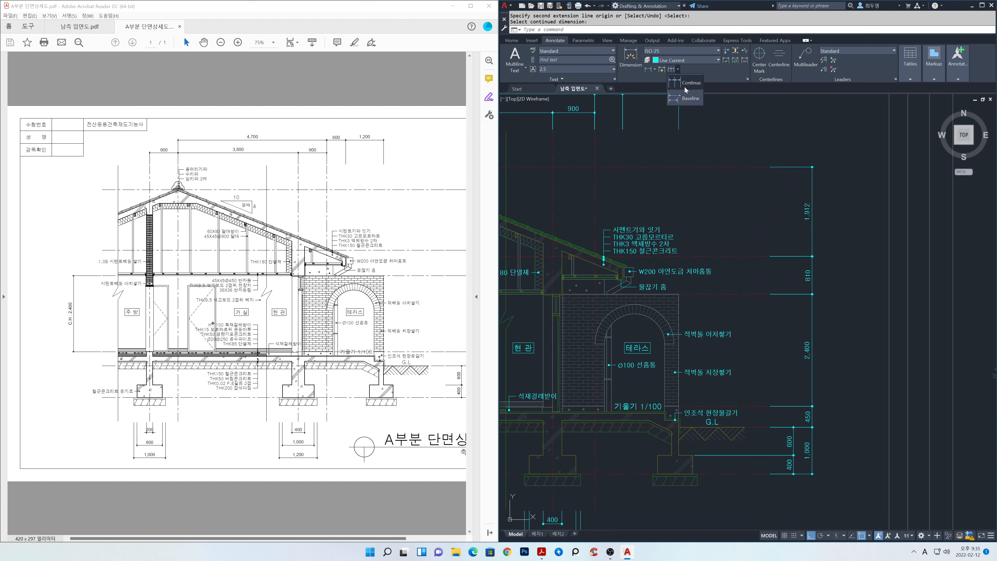
click(689, 99)
key(Return)
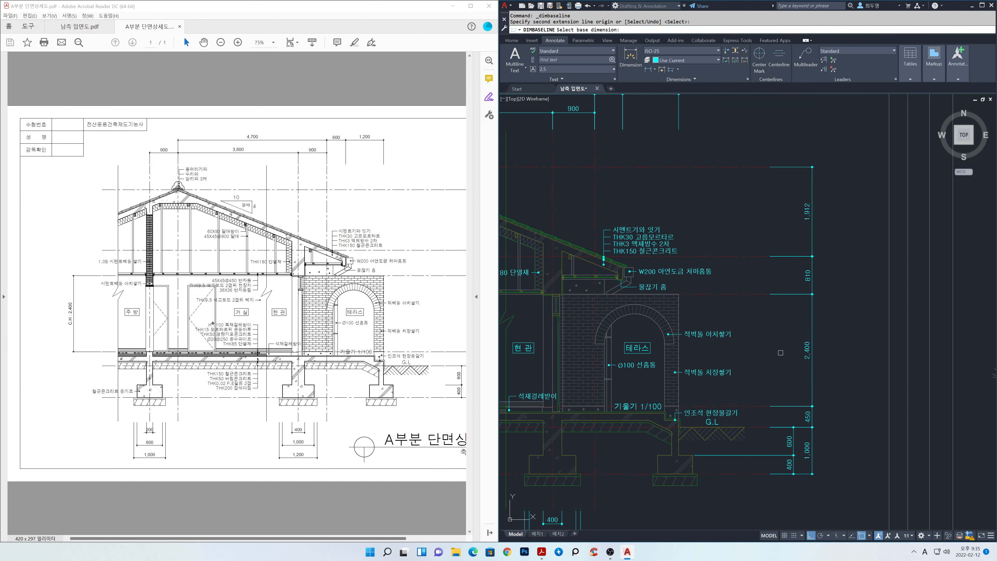
click(776, 426)
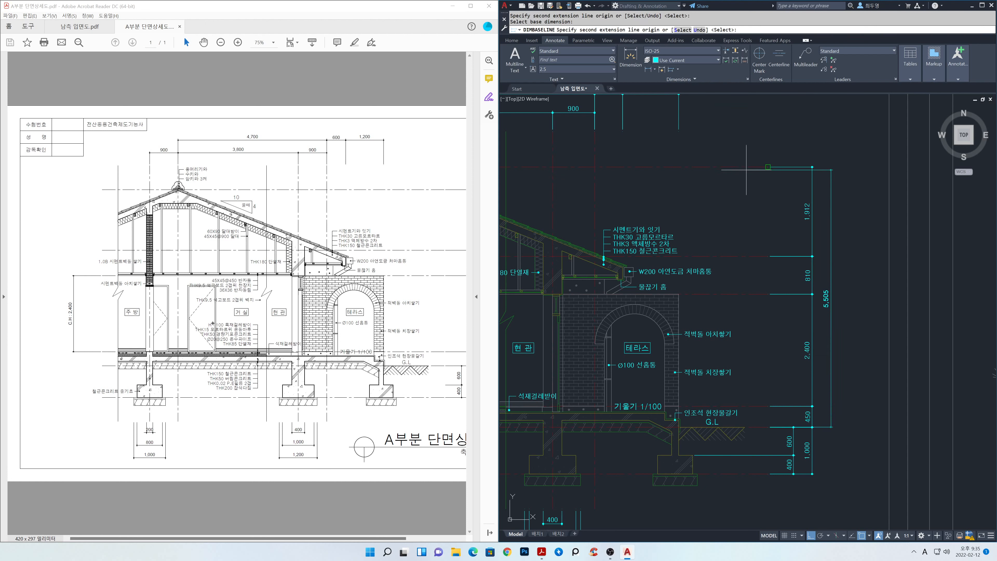
click(768, 167)
key(Return)
key(Return)
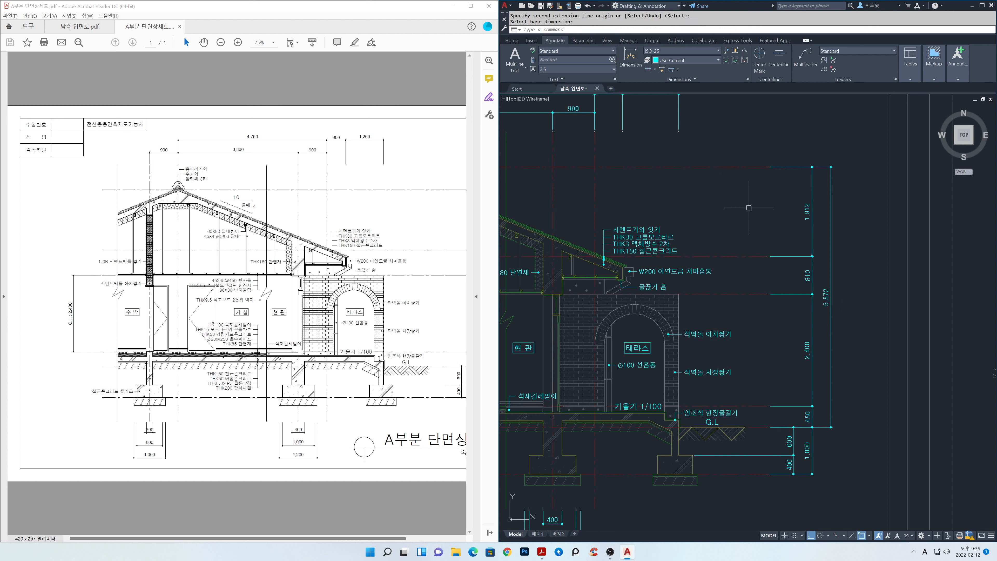
Draw a vertical construction line through the inner ends of the vertical dimensions' extension lines
text(xl)
key(Return)
text(v)
key(Return)
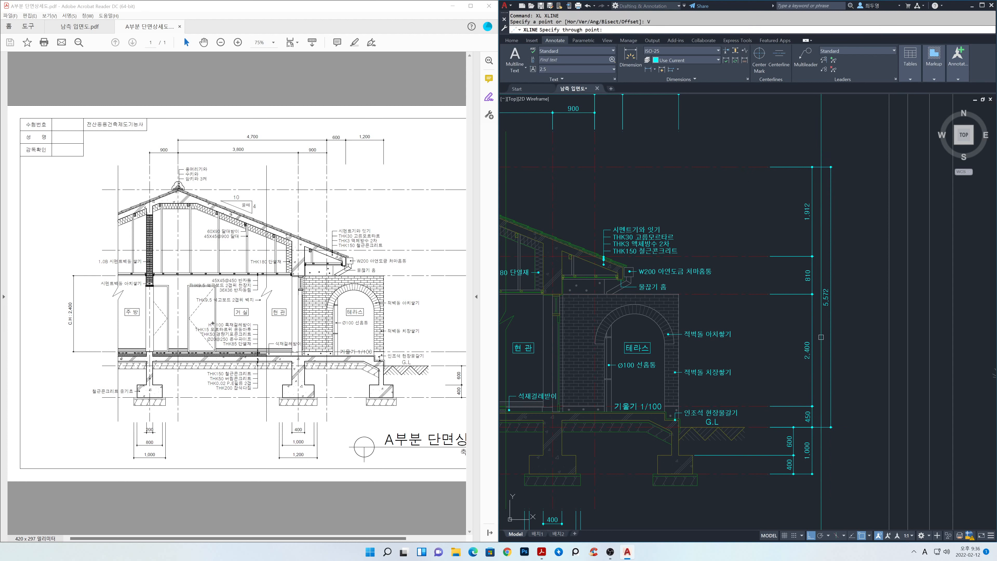
click(767, 307)
key(Return)
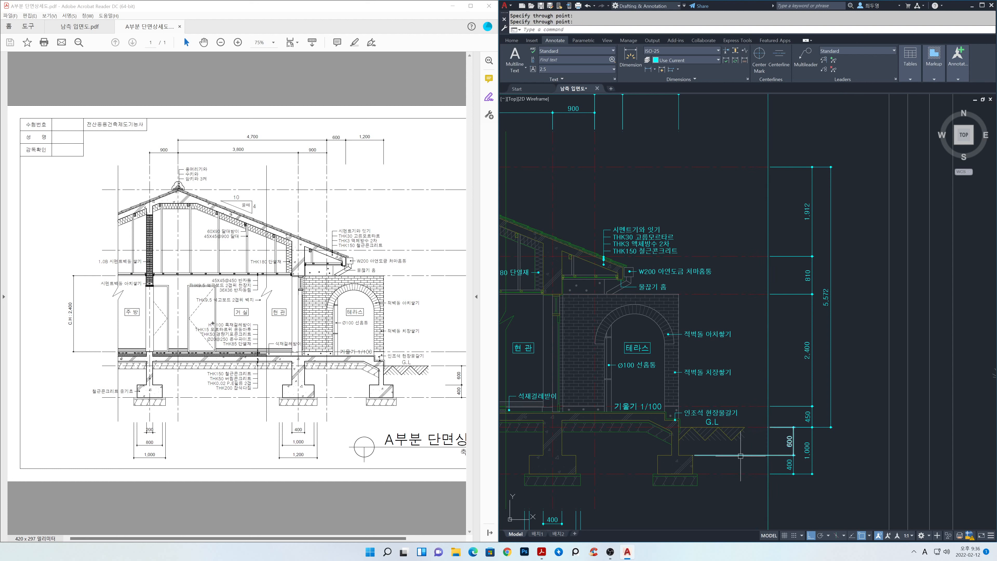
Stretch the long extension line at the footing's top level back to the vertical construction line
text(s)
key(Return)
click(717, 462)
click(690, 450)
key(Return)
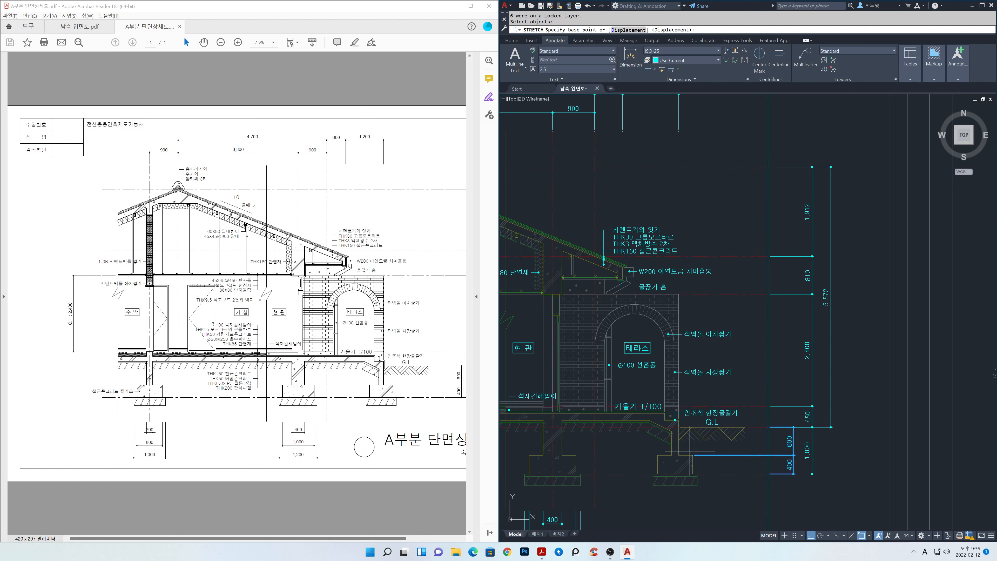
click(693, 455)
click(768, 455)
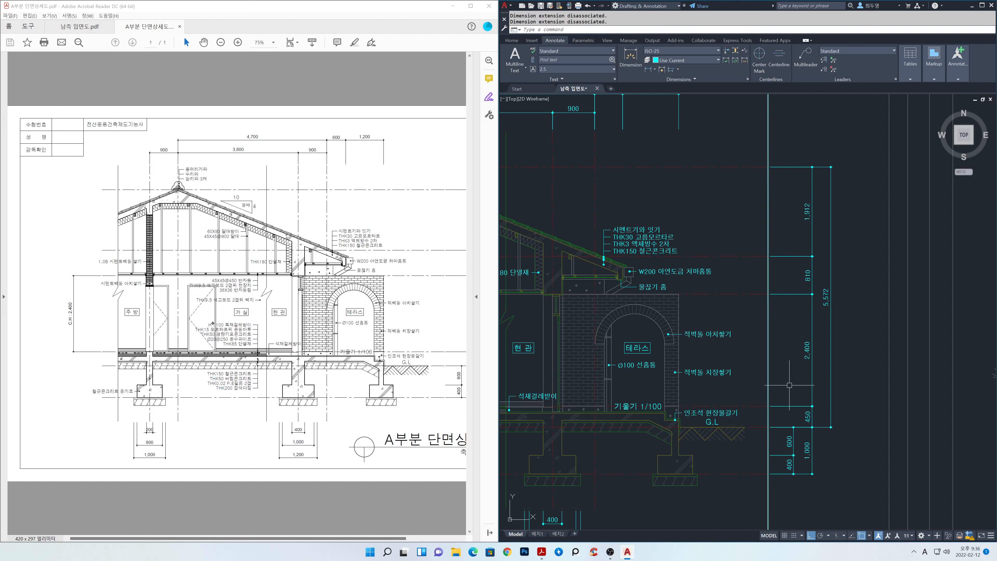
Erase the vertical construction line beside the vertical dimensions
key(Escape)
text(e)
key(Return)
click(782, 373)
click(755, 351)
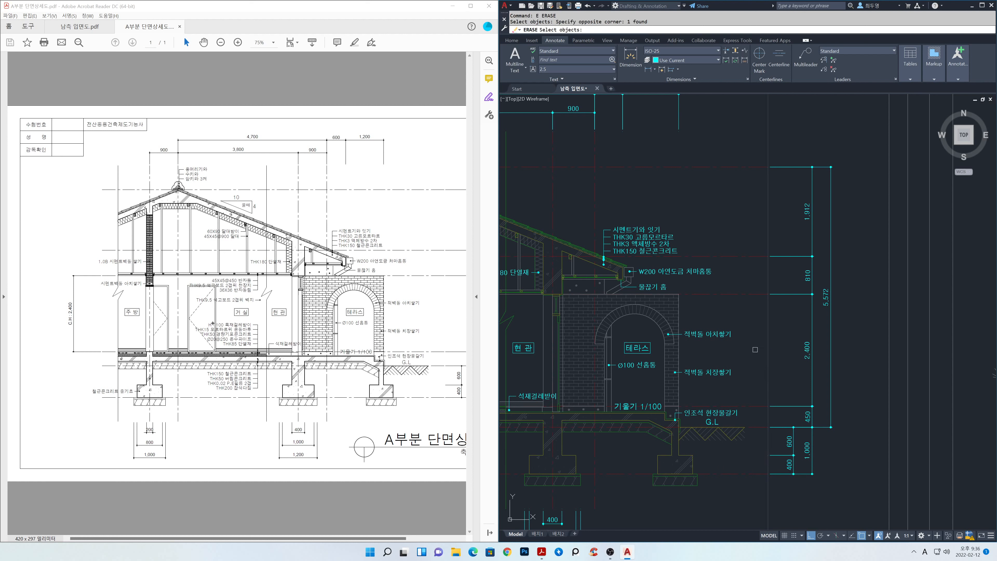
key(Return)
Switch to the reference PDF and compare the section's vertical dimensions and drawing title with the CAD drawing
click(371, 356)
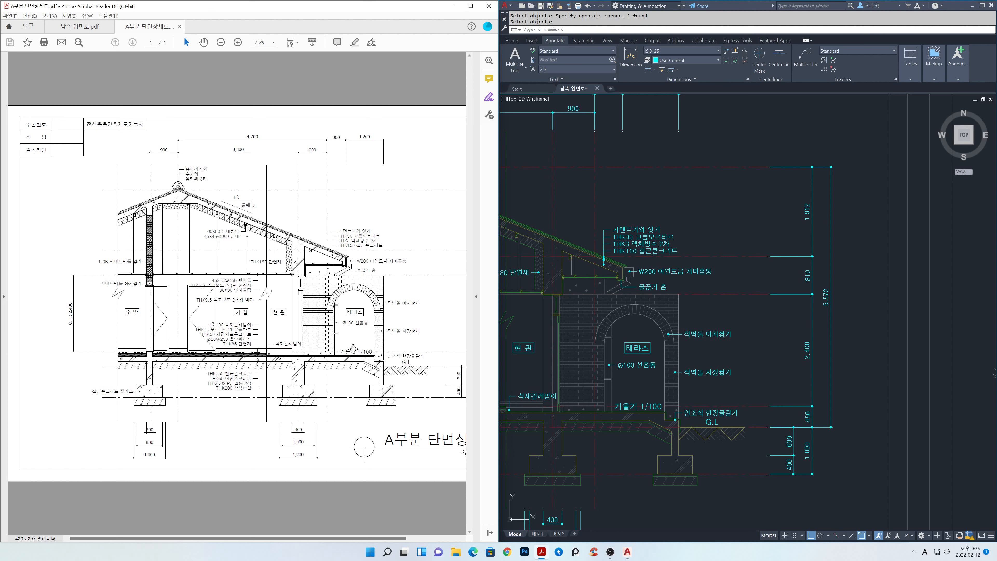
drag(375, 538, 419, 538)
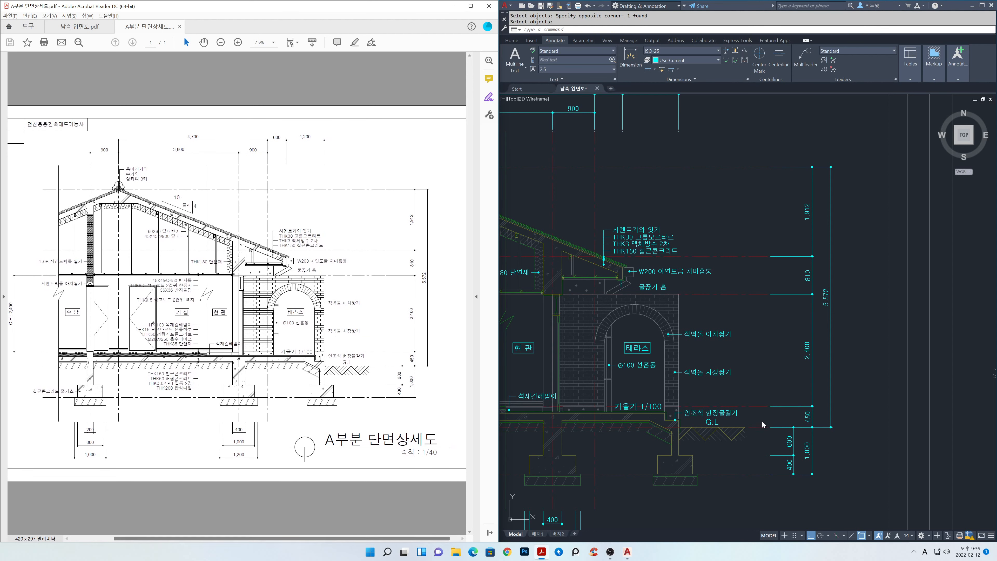
scroll(844, 419, down, 2)
click(844, 419)
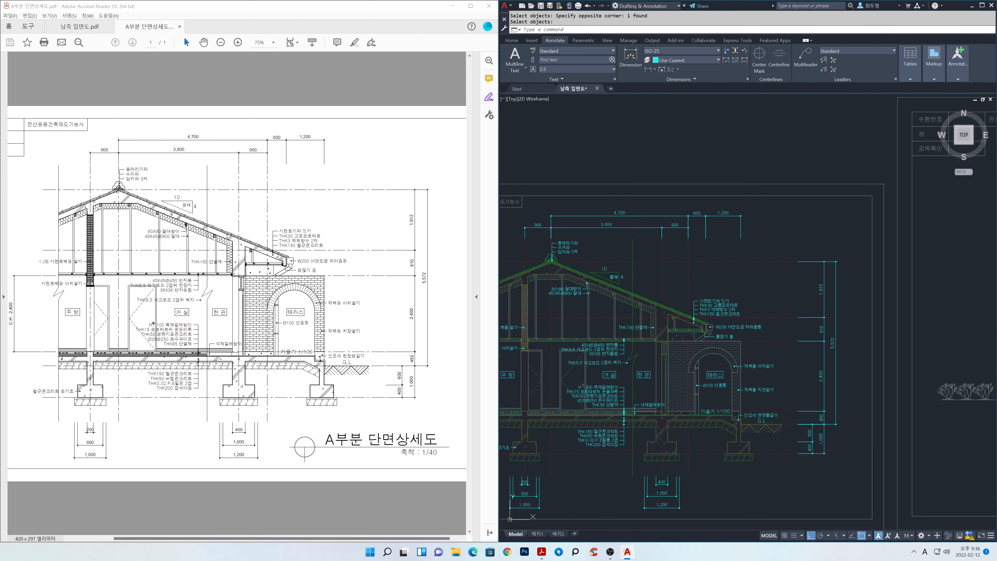
Add a vertical linear dimension from the floor level to the ceiling level outside the kitchen (주 방)
mouse_move(842, 429)
middle_down()
mouse_move(929, 427)
mouse_move(928, 410)
middle_up()
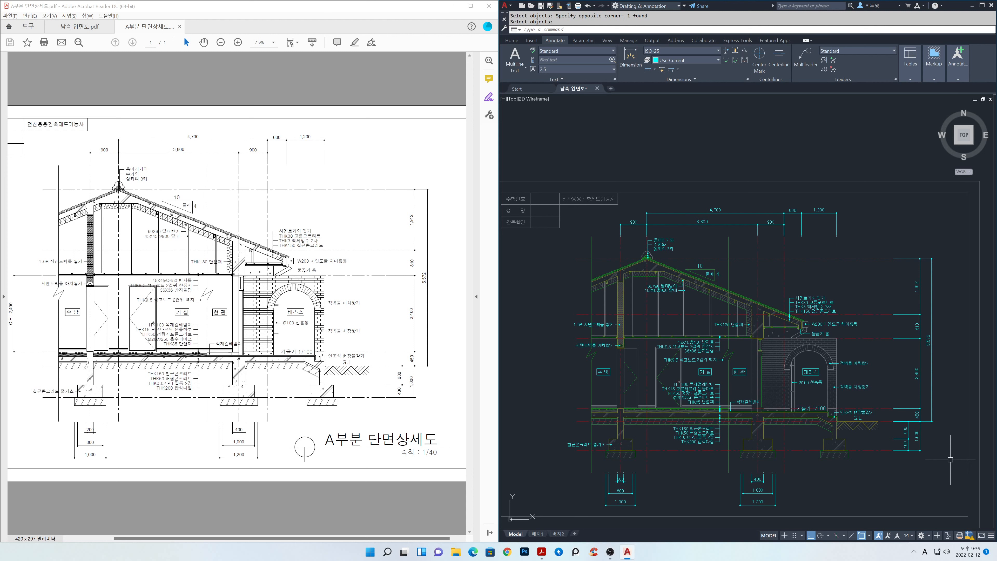
scroll(667, 405, up, 2)
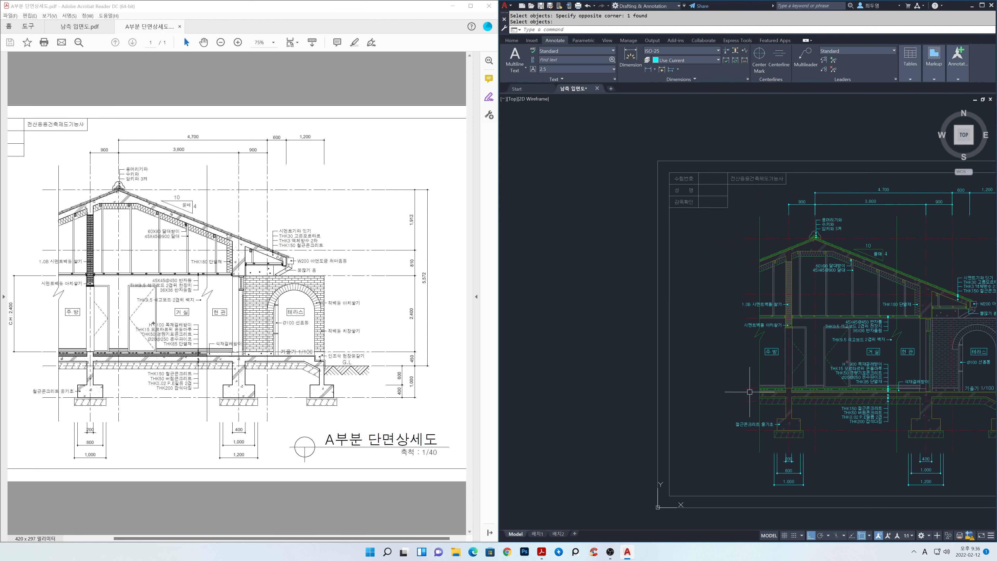
click(647, 71)
click(739, 396)
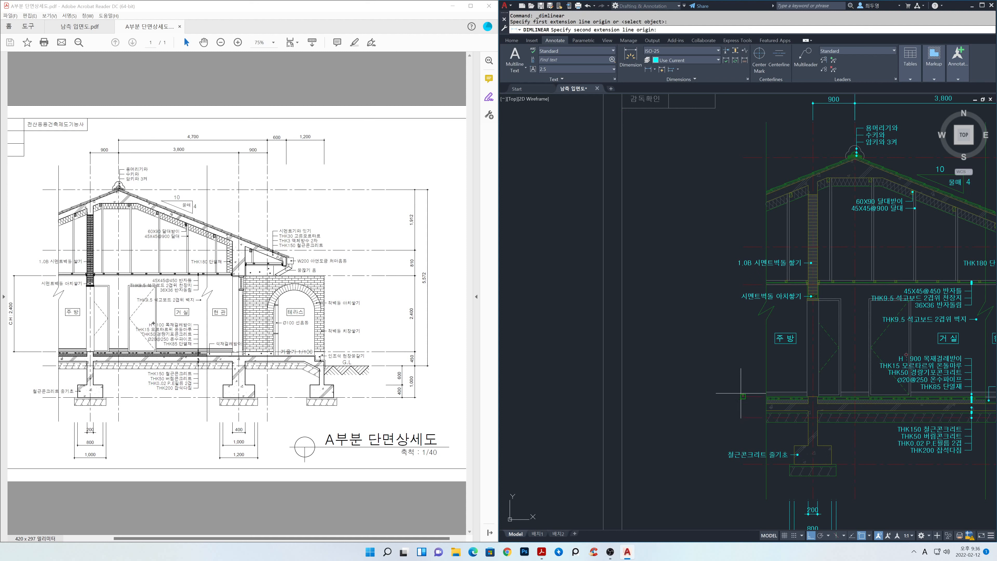
click(741, 283)
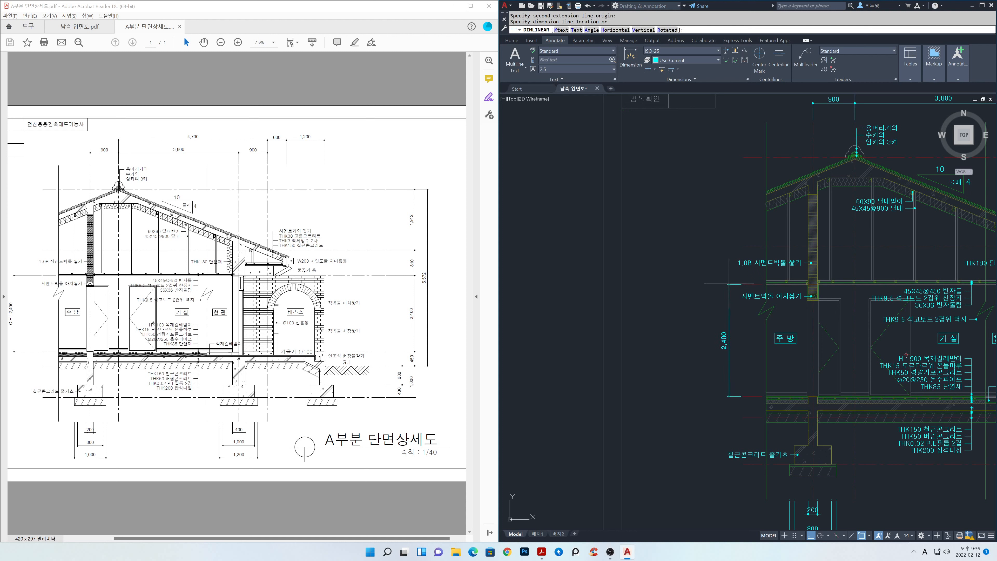
click(708, 283)
key(Return)
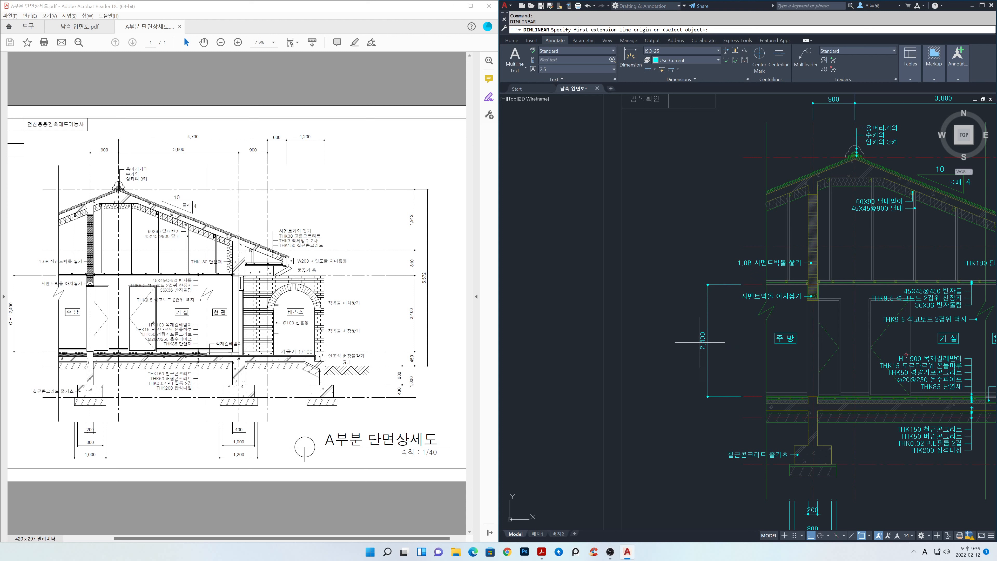
key(Return)
key(Escape)
scroll(694, 342, up, 4)
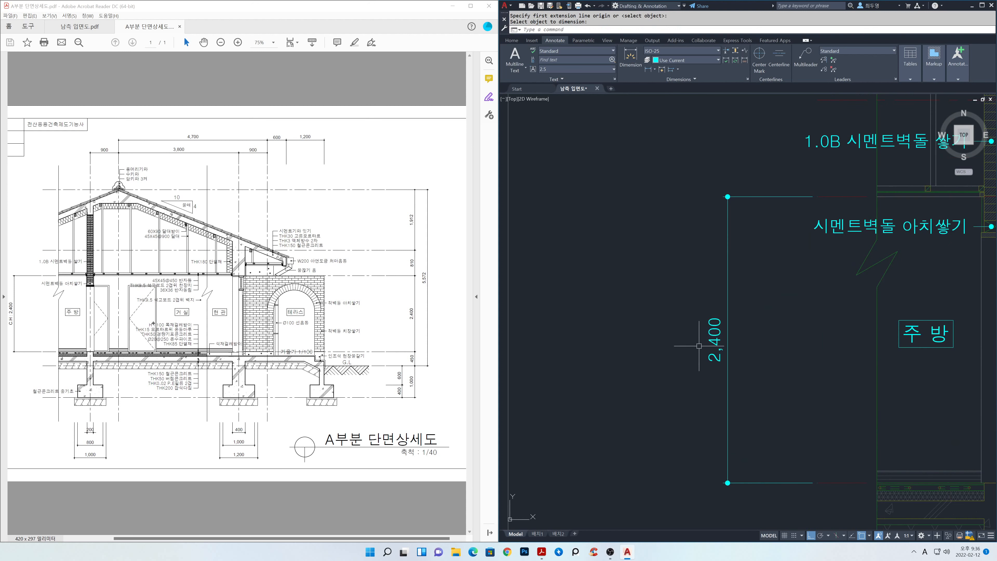
Prefix the kitchen's ceiling height dimension text with "C.H : "
click(718, 357)
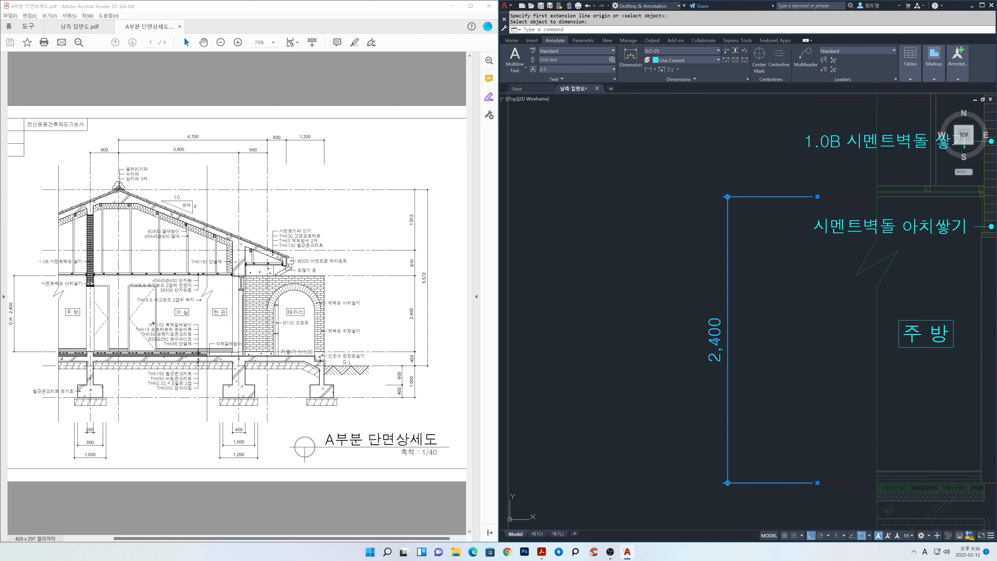
double_click(715, 346)
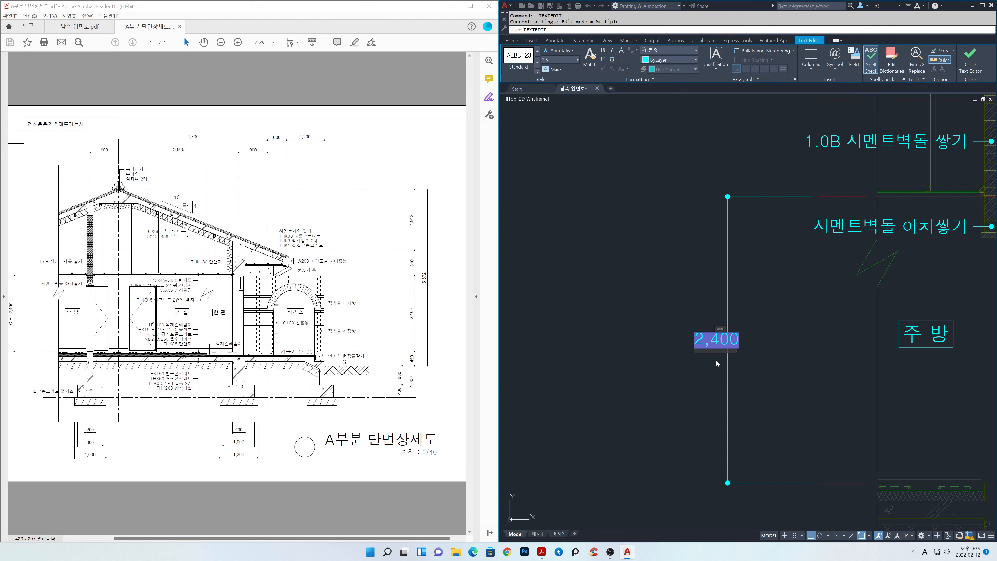
text(C)
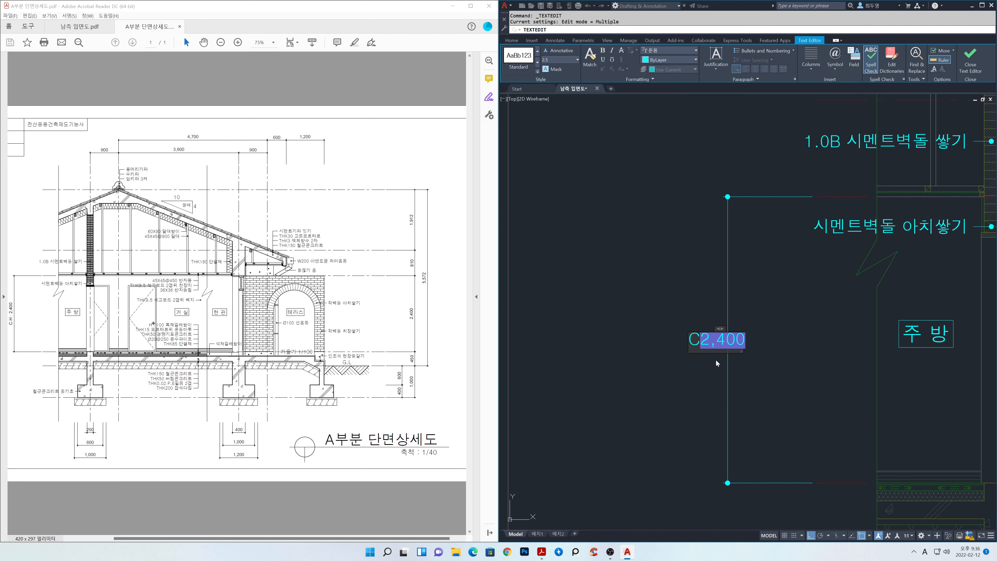
text(.H )
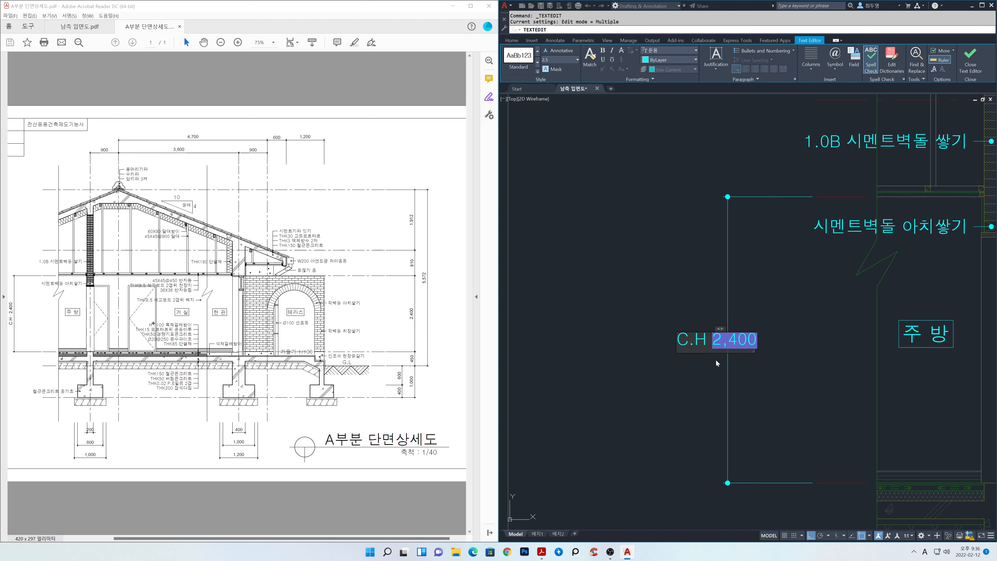
text(:)
click(786, 371)
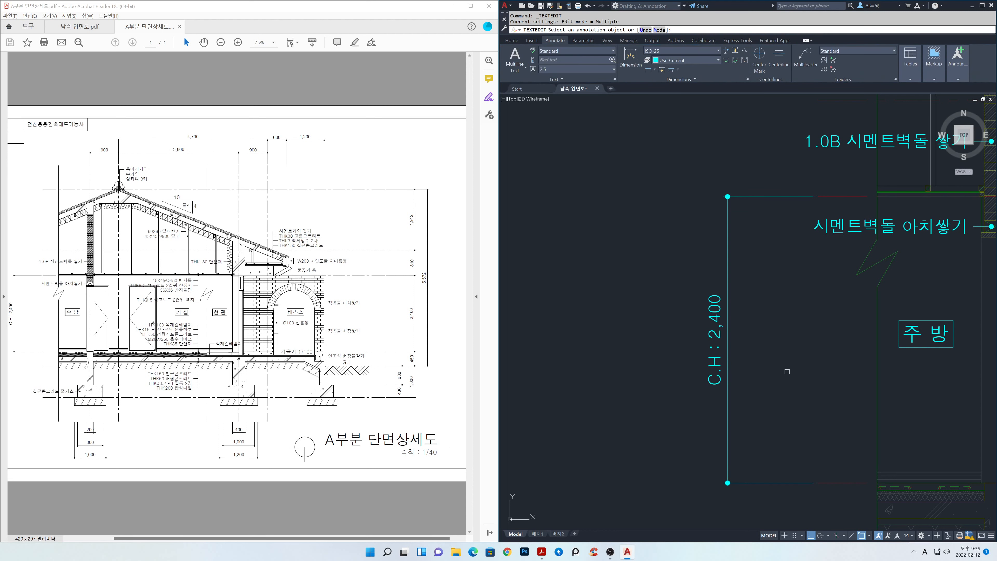
key(Return)
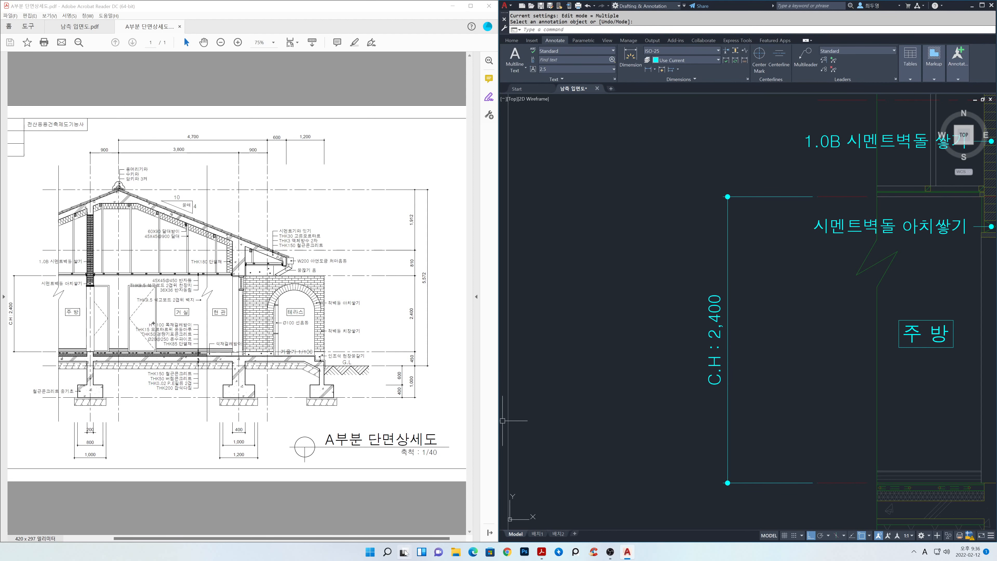
Draw a circle of radius 320 for the drawing title symbol below the terrace footing
drag(408, 538, 394, 538)
scroll(763, 380, down, 6)
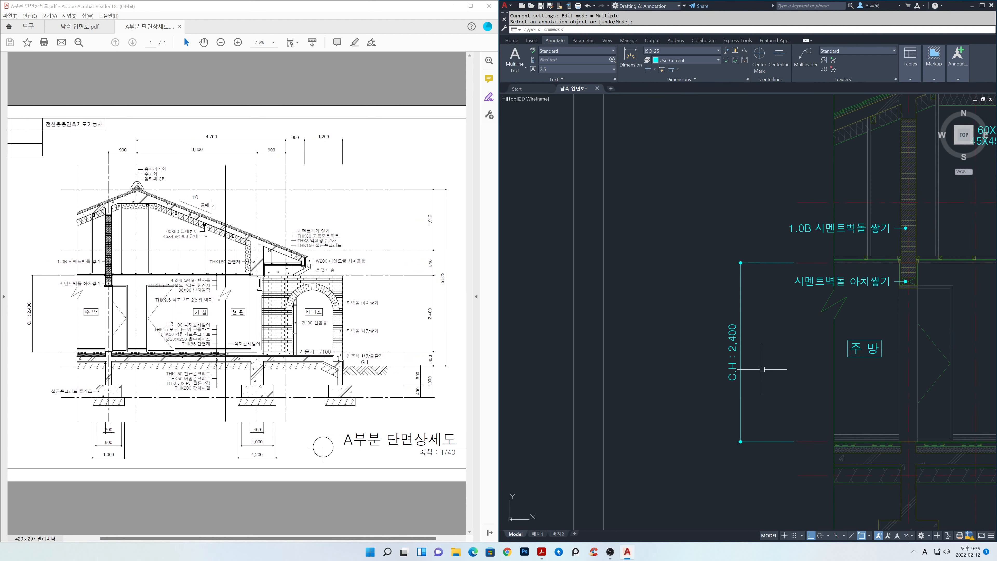
mouse_move(763, 379)
middle_down()
mouse_move(690, 333)
mouse_move(661, 327)
middle_up()
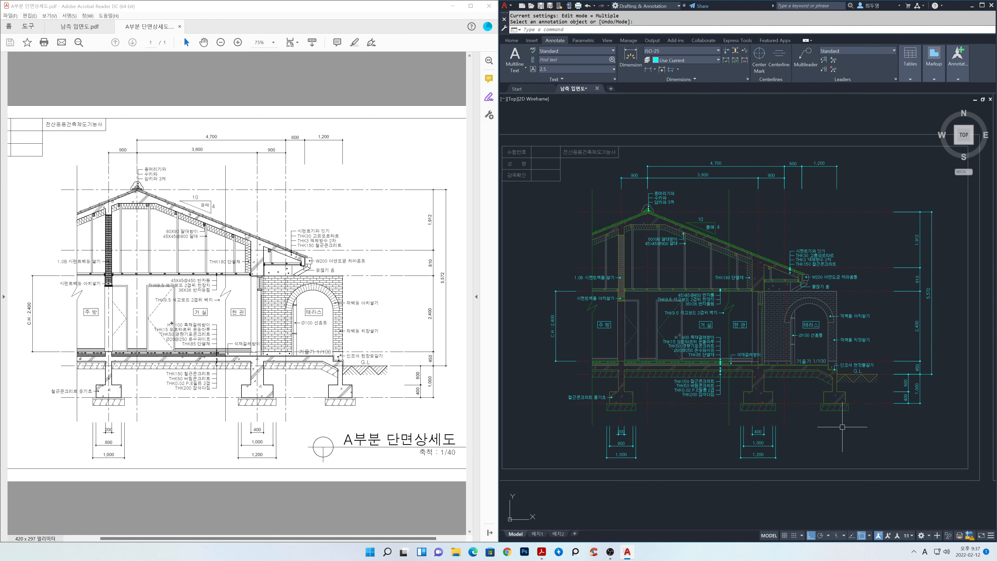
middle_drag(843, 427, 769, 384)
scroll(777, 392, up, 4)
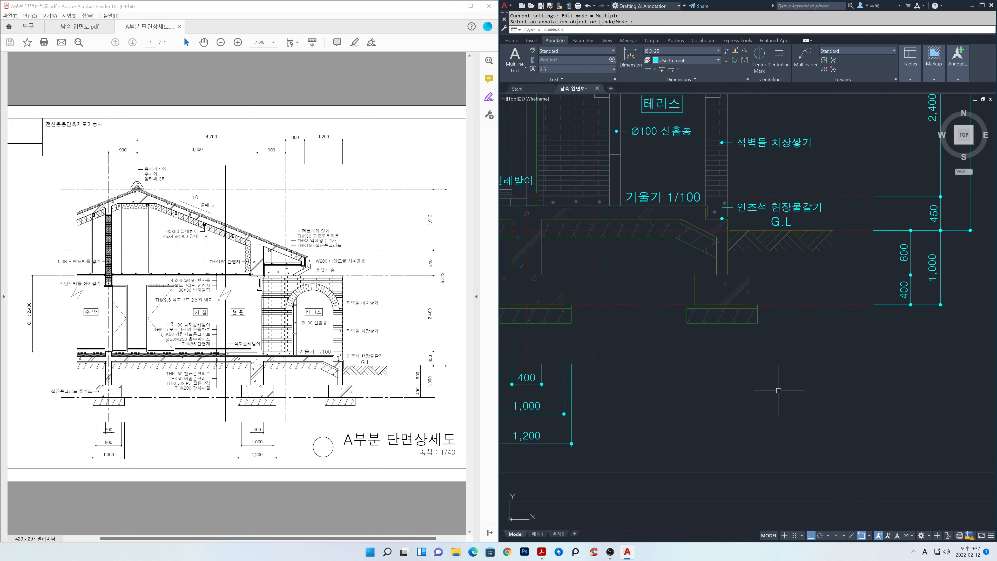
scroll(735, 359, down, 1)
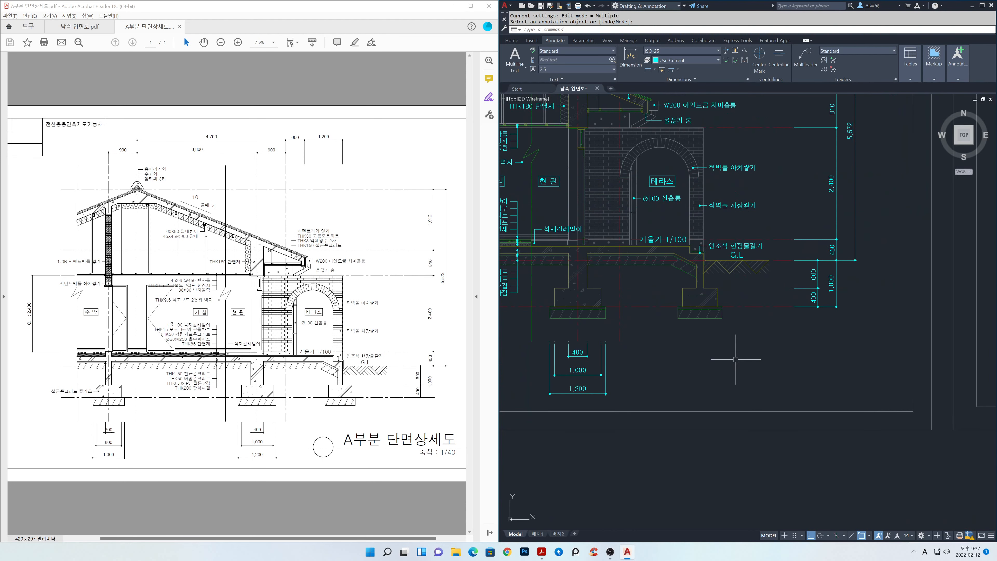
middle_drag(735, 359, 719, 329)
text(c)
key(Return)
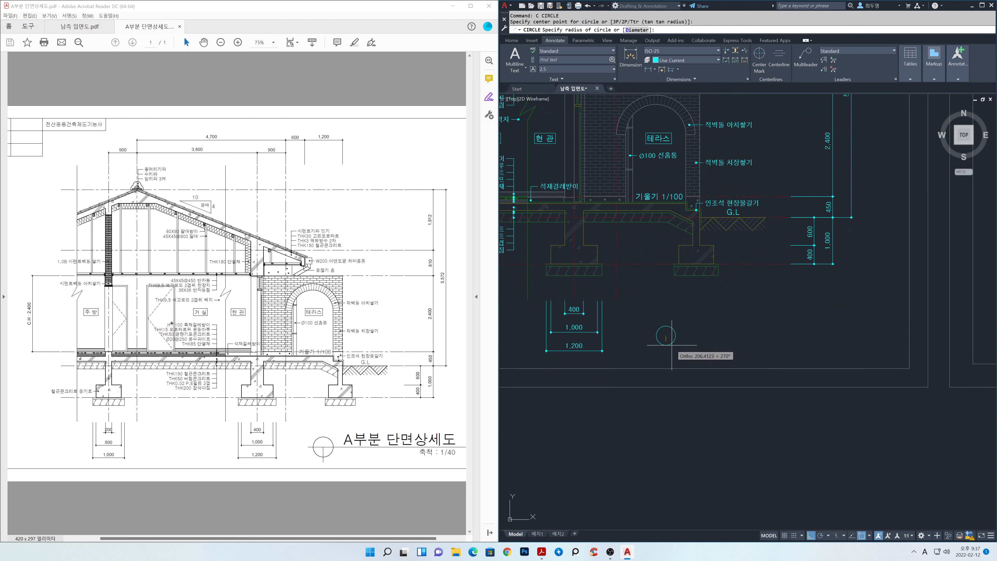
text(320)
key(Return)
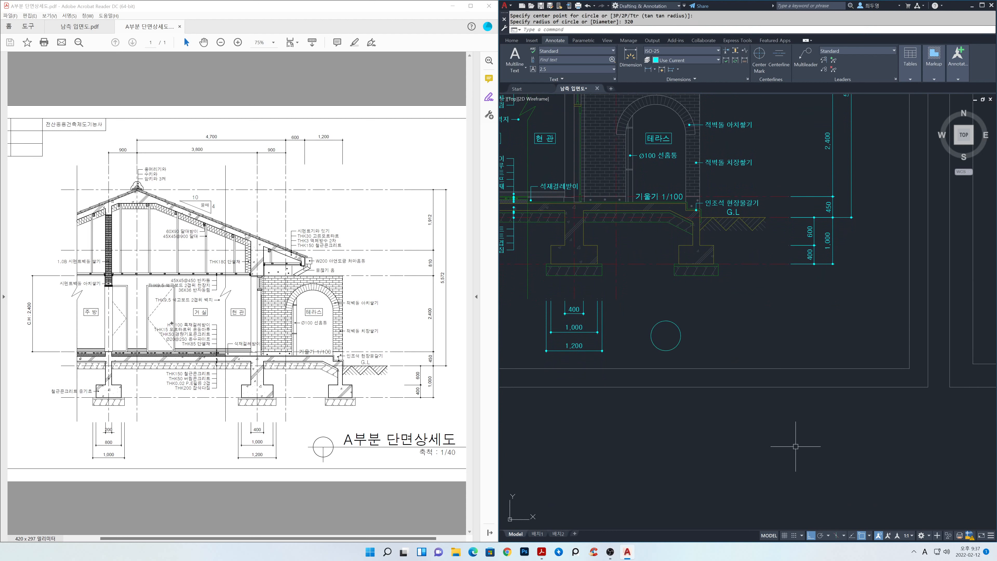
Draw a long horizontal line from the title circle's left quadrant, through the circle, to near the sheet border
click(869, 536)
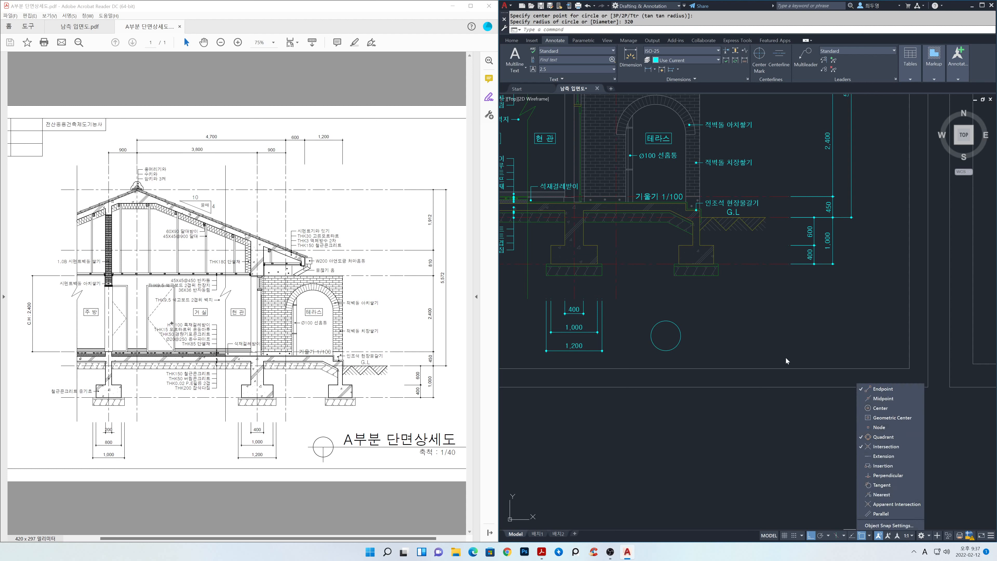
click(773, 346)
text(l)
key(Return)
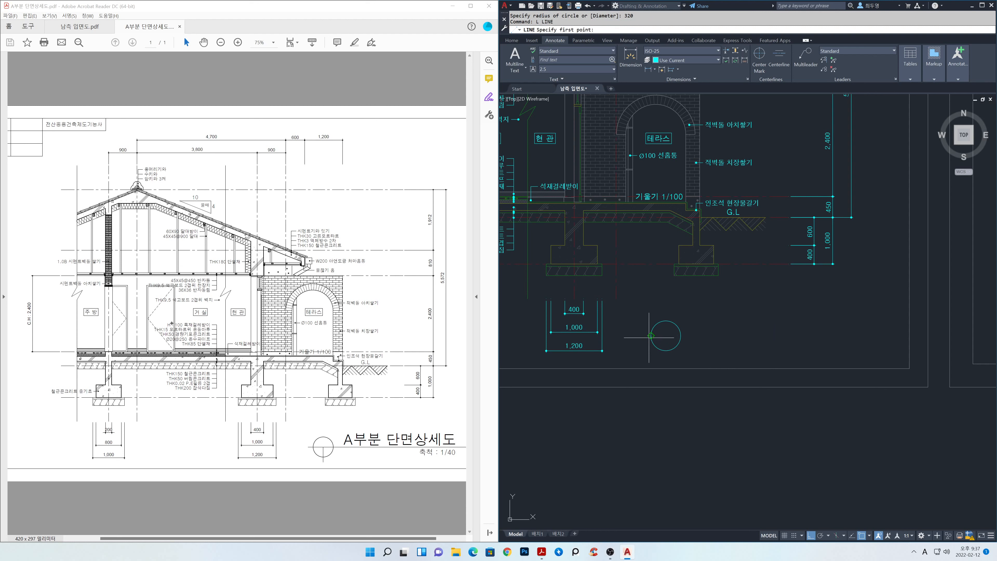
click(650, 336)
click(905, 290)
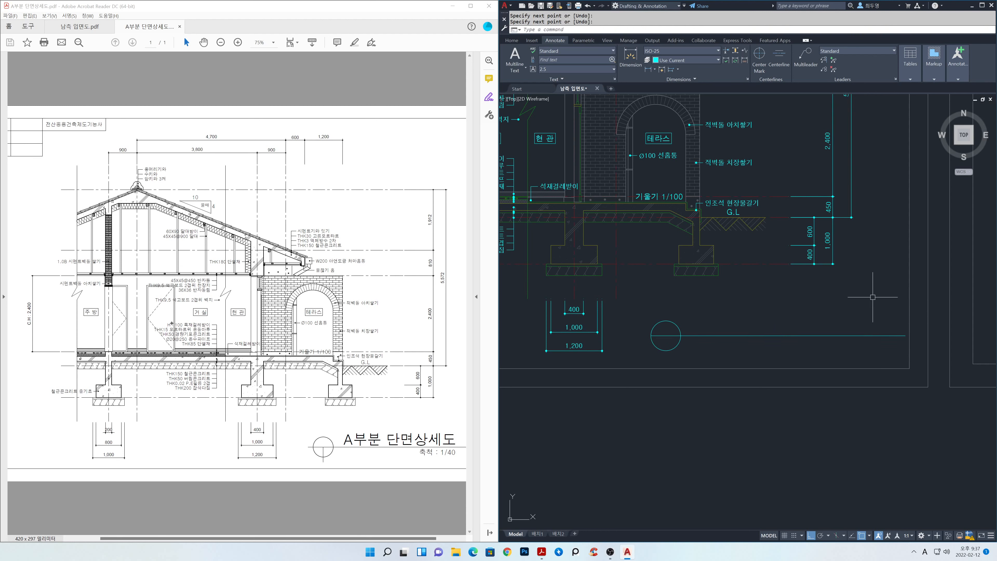
key(Return)
Draw a vertical line from the title circle's bottom quadrant and shorten it to end at the horizontal line
key(Return)
click(668, 351)
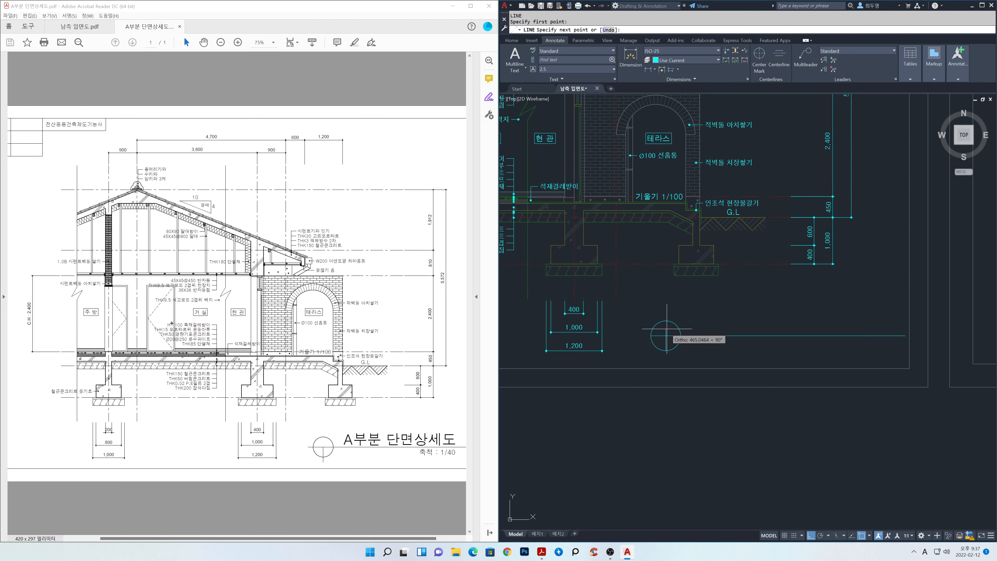
click(666, 321)
key(Return)
scroll(661, 333, up, 2)
scroll(662, 333, up, 1)
click(671, 353)
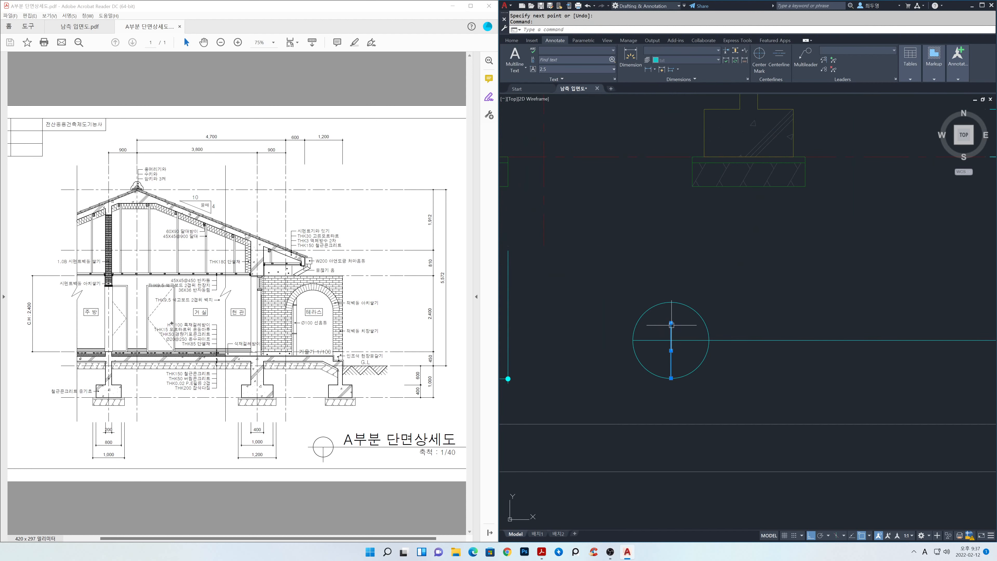
click(670, 340)
key(Escape)
Create a multiline text box above the title line with Middle Right justification and a text height of 320
scroll(670, 340, down, 2)
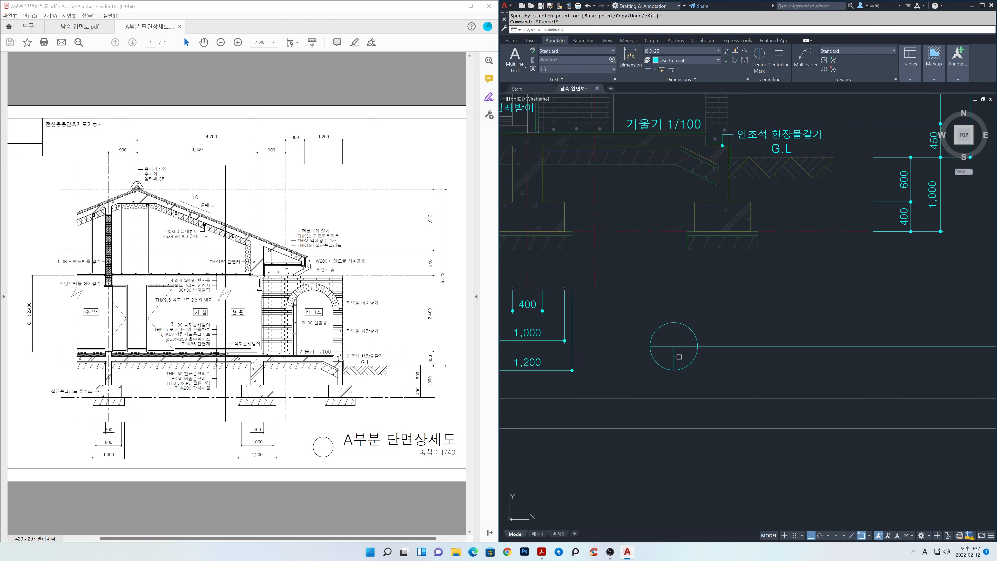
mouse_move(626, 343)
middle_down()
mouse_move(672, 376)
mouse_move(635, 392)
middle_up()
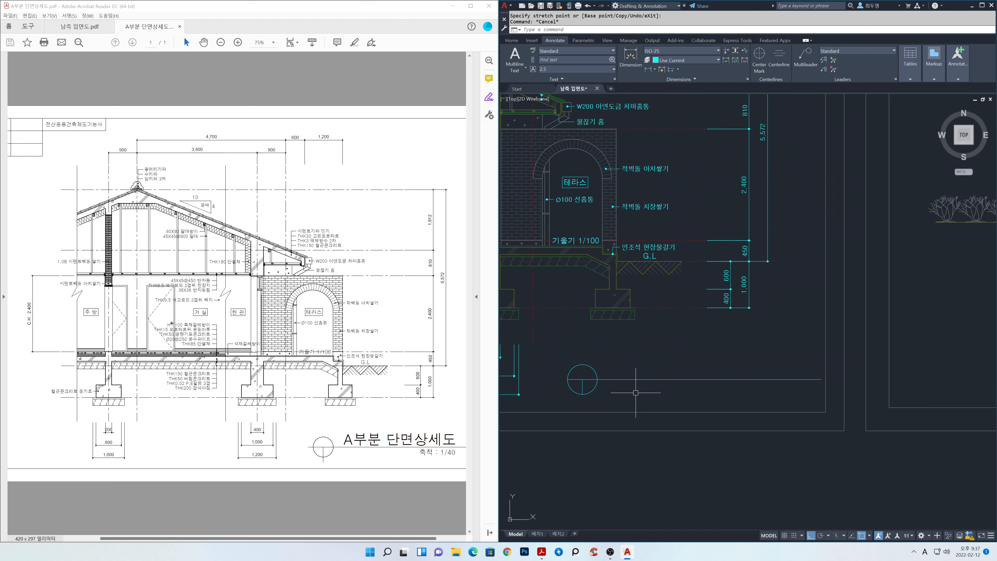
key(Return)
click(607, 341)
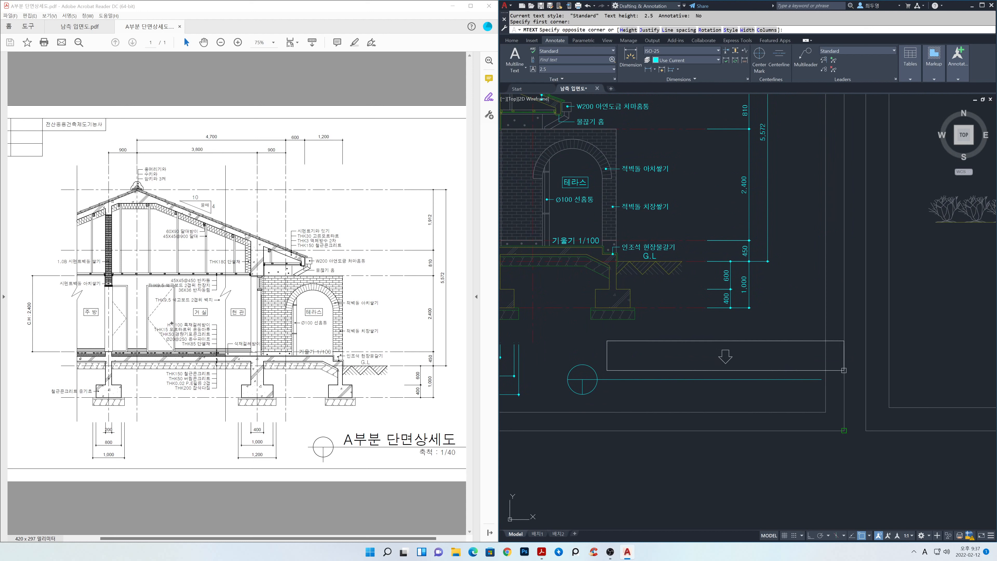
click(856, 370)
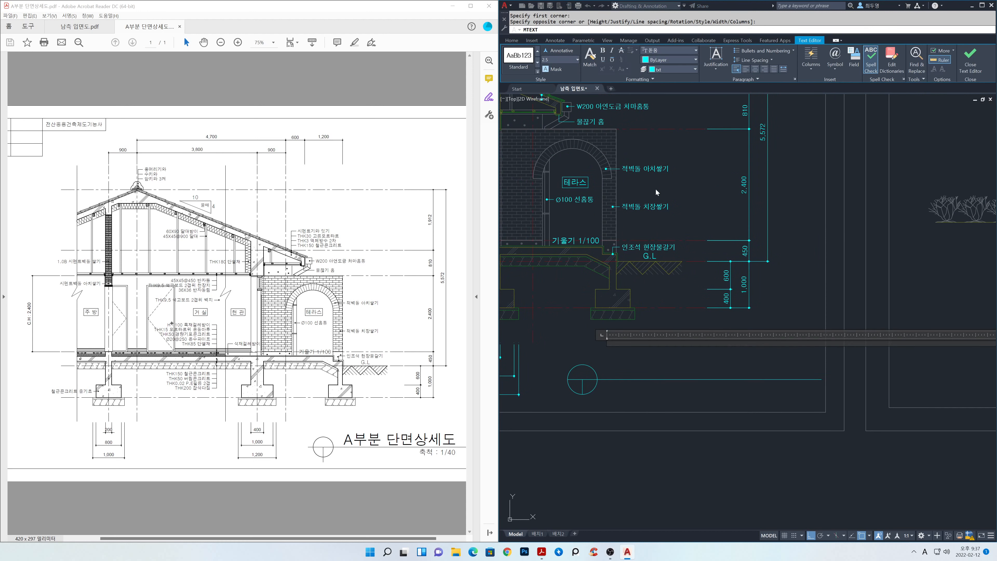
click(717, 69)
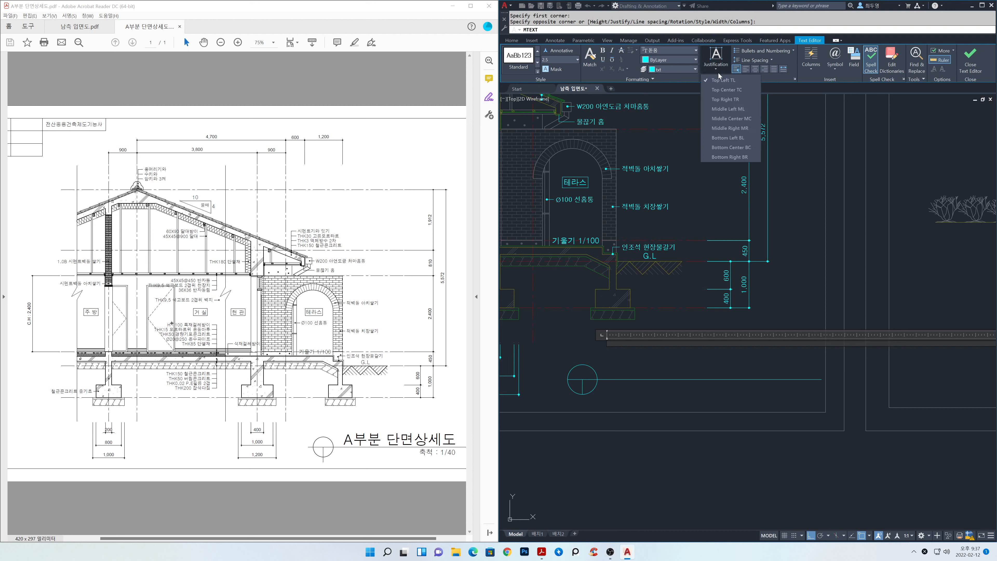
click(724, 129)
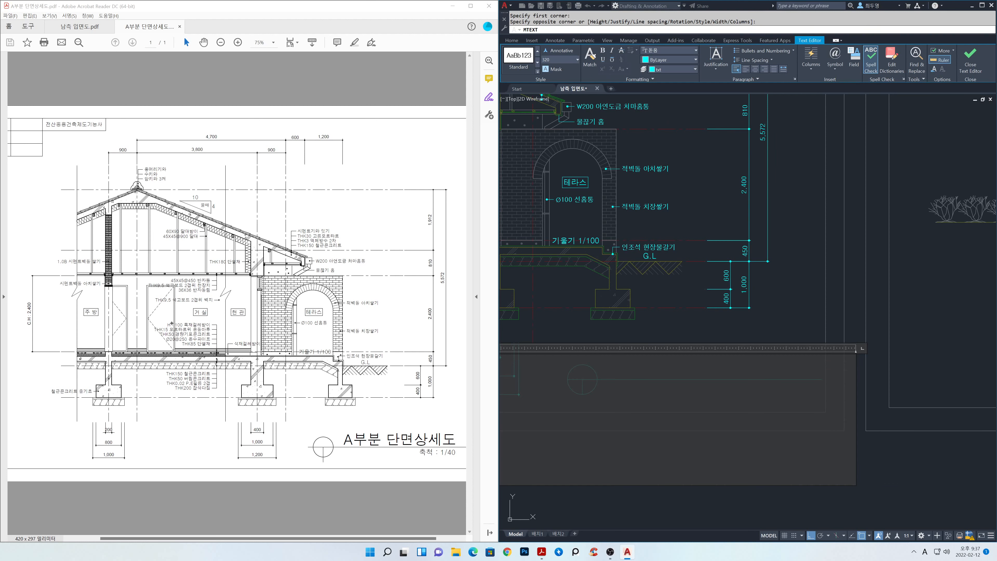
scroll(760, 290, down, 2)
scroll(769, 374, down, 4)
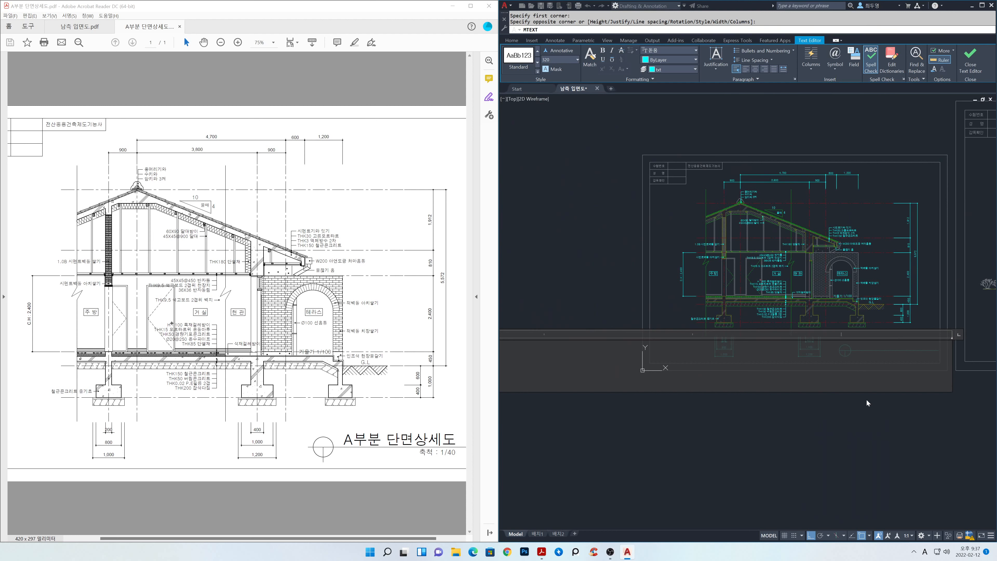
Enter the drawing title "A부분 단면상세도" and finish the text
text(A)
key(Hangul)
text(부)
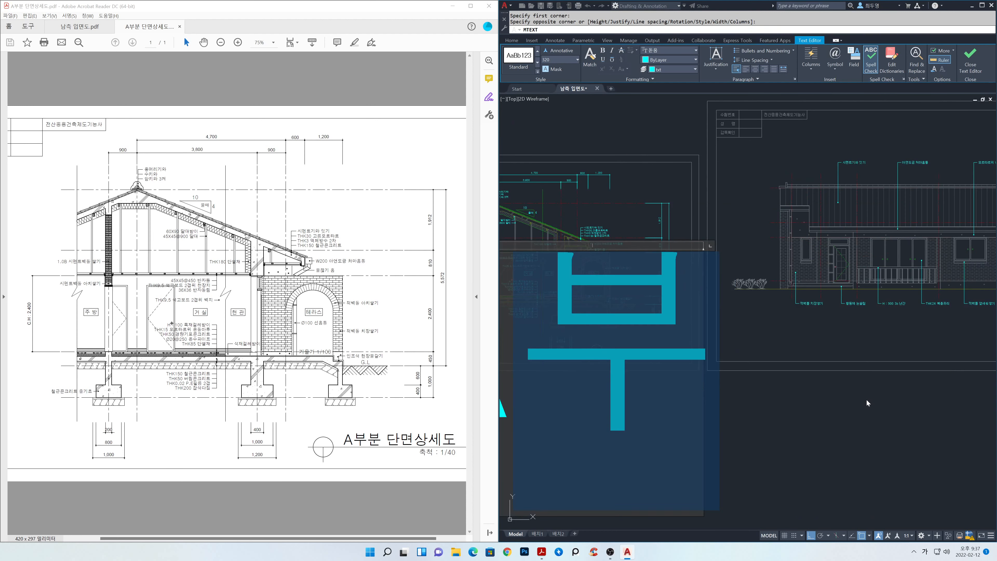
text(분 단면)
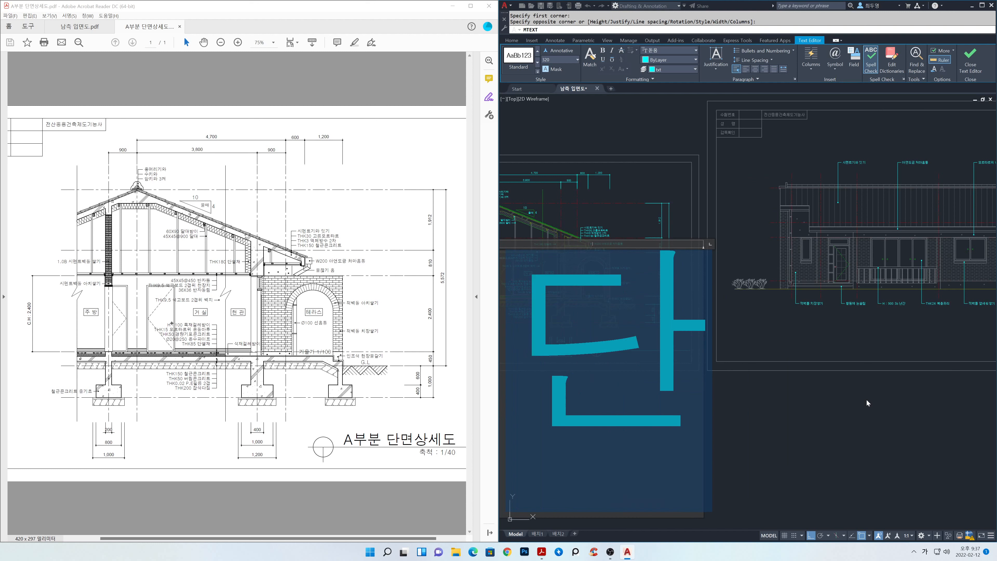
text(상세도)
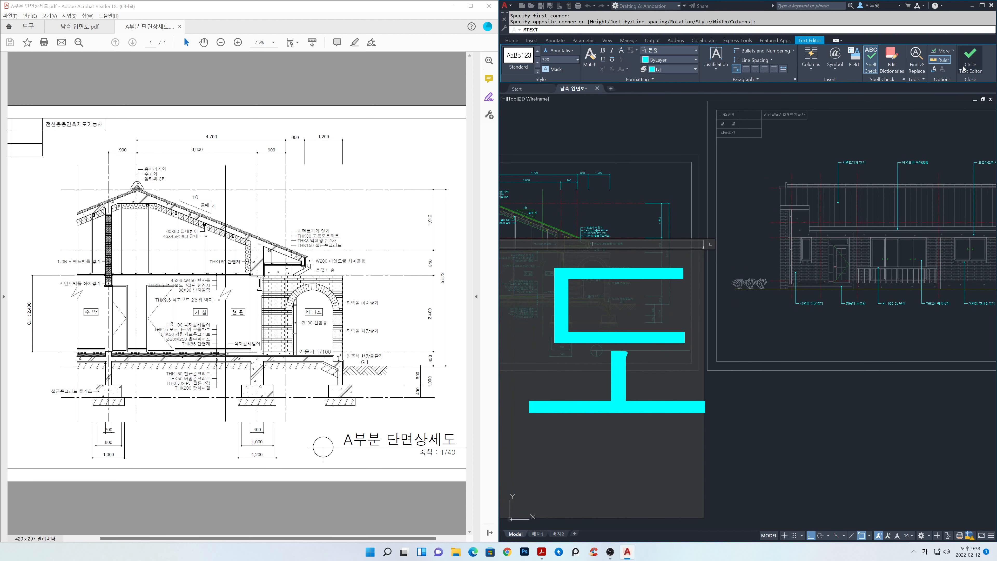
click(866, 399)
scroll(707, 410, up, 4)
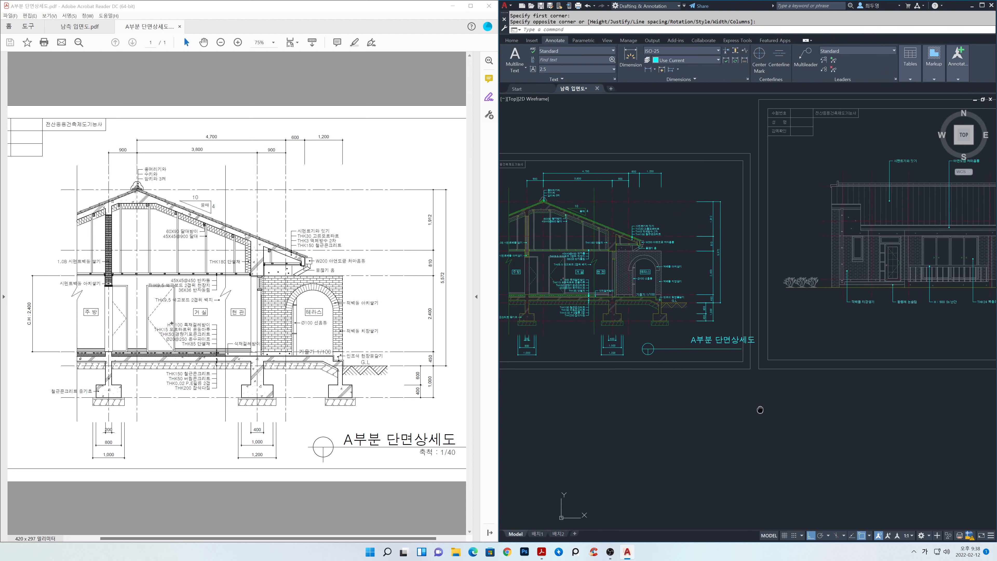
scroll(732, 349, up, 3)
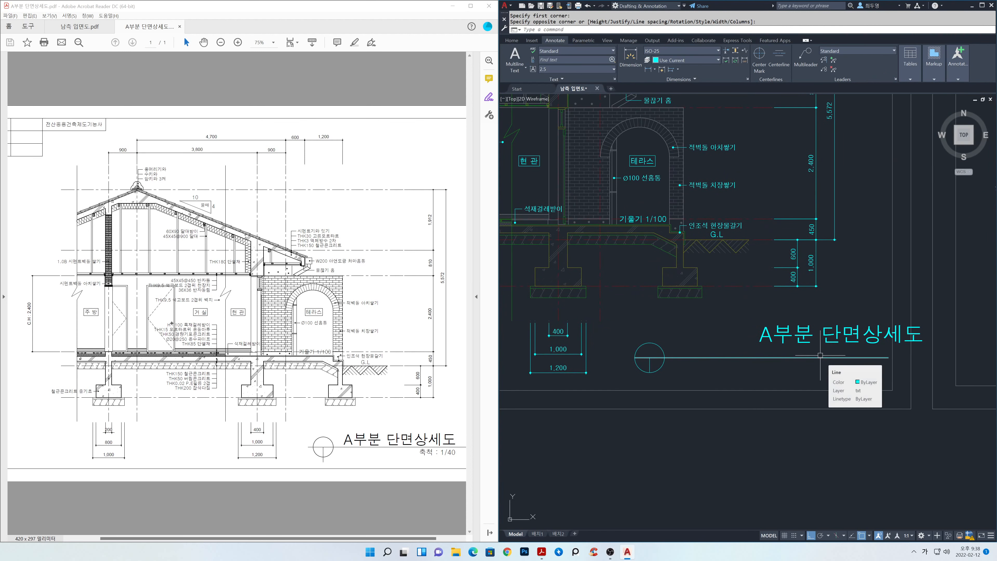
Move the drawing title closer to the title circle and down, so it sits just above the horizontal title line
key(Return)
click(812, 339)
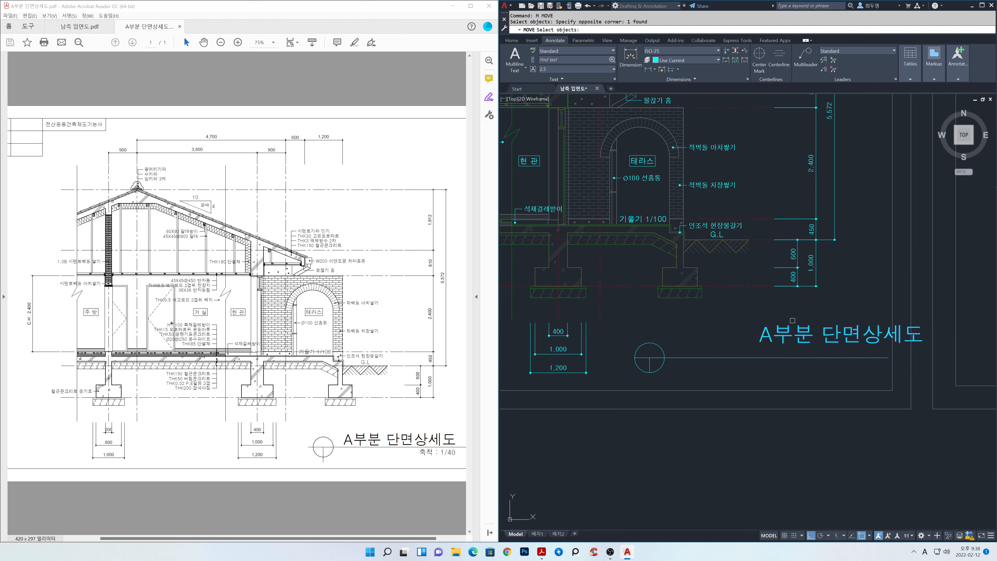
key(Return)
click(846, 306)
key(F8)
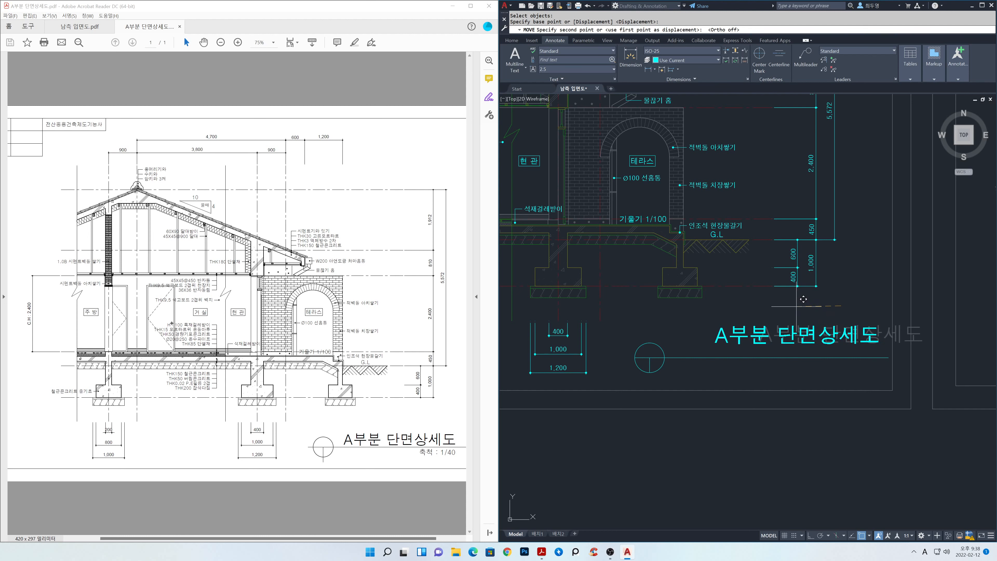
key(F3)
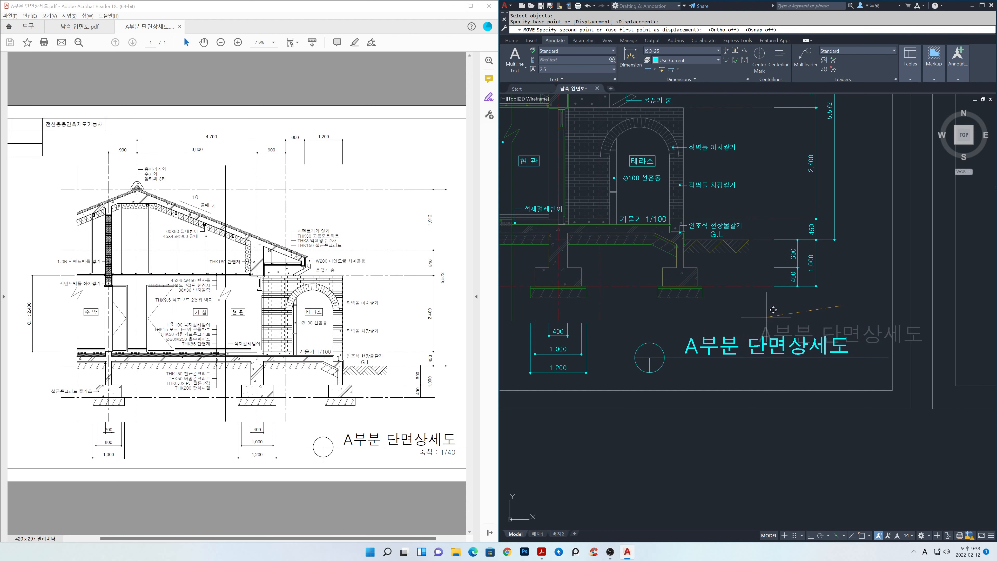
click(772, 309)
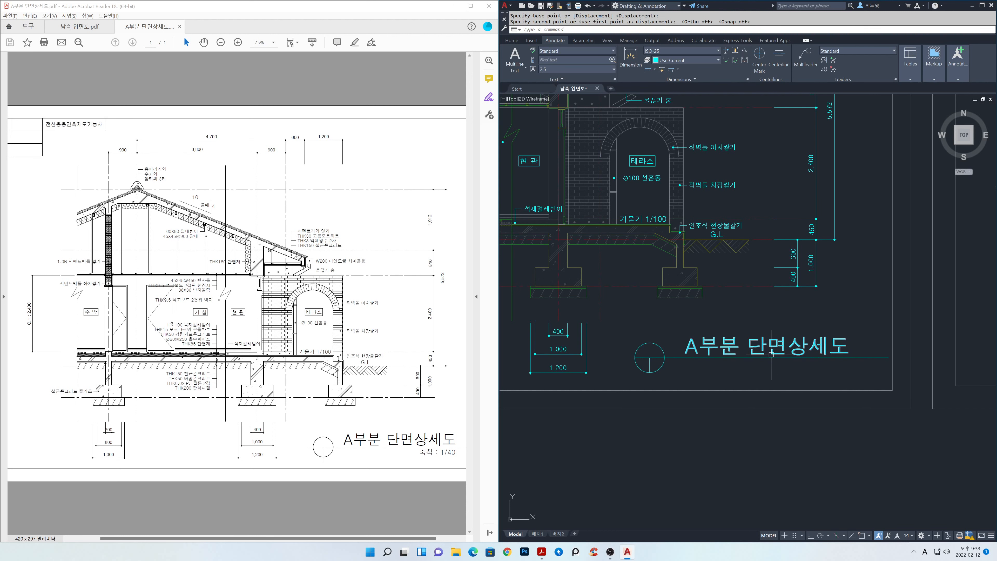
Shorten the title line by pulling its right end back about 431 toward the title text
scroll(772, 354, up, 2)
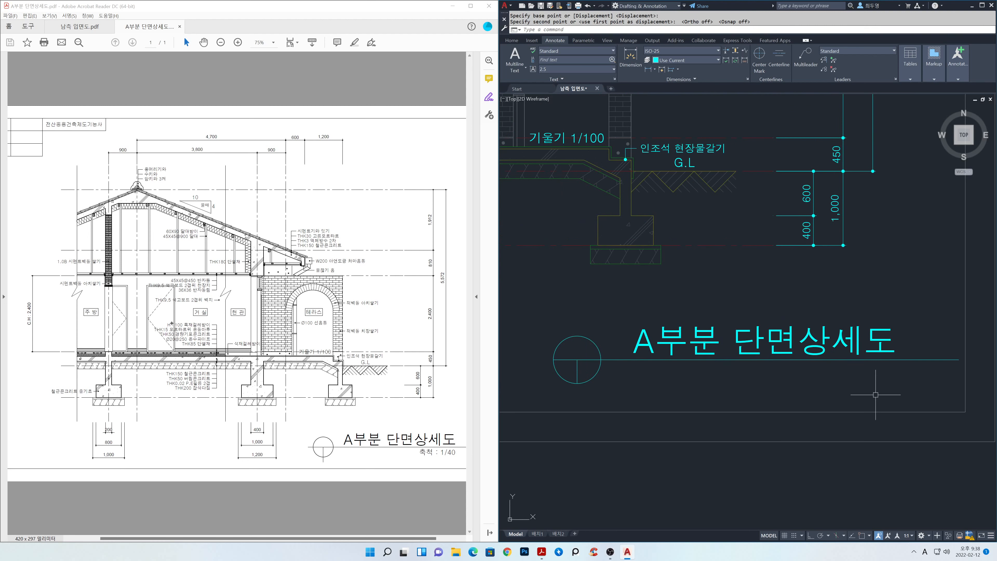
key(F8)
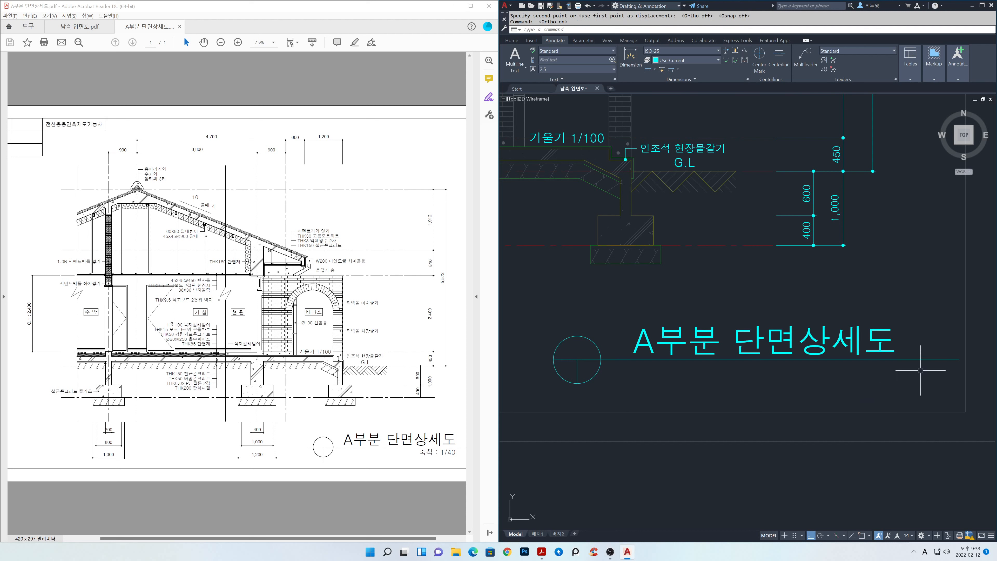
key(F3)
click(936, 359)
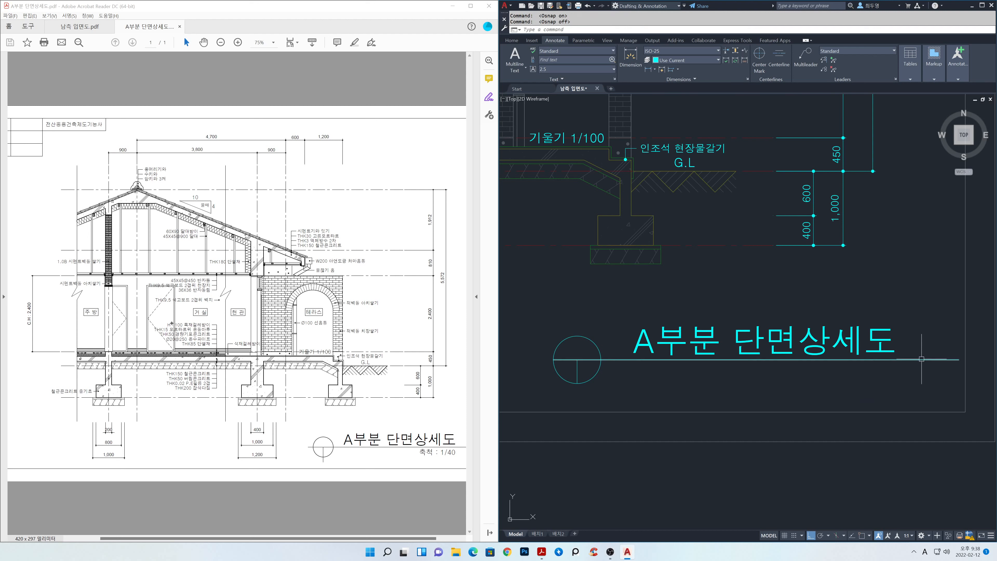
click(959, 359)
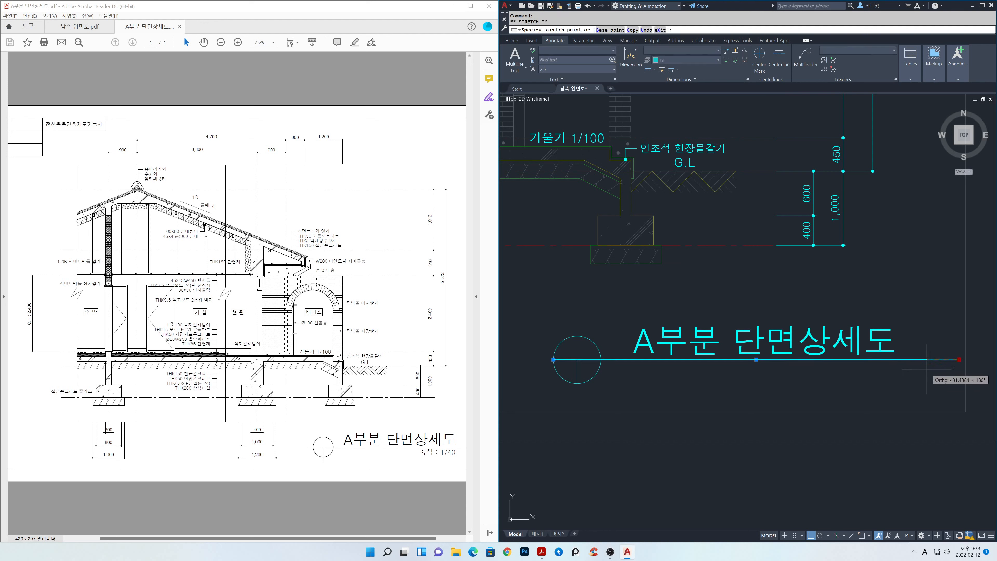
key(Escape)
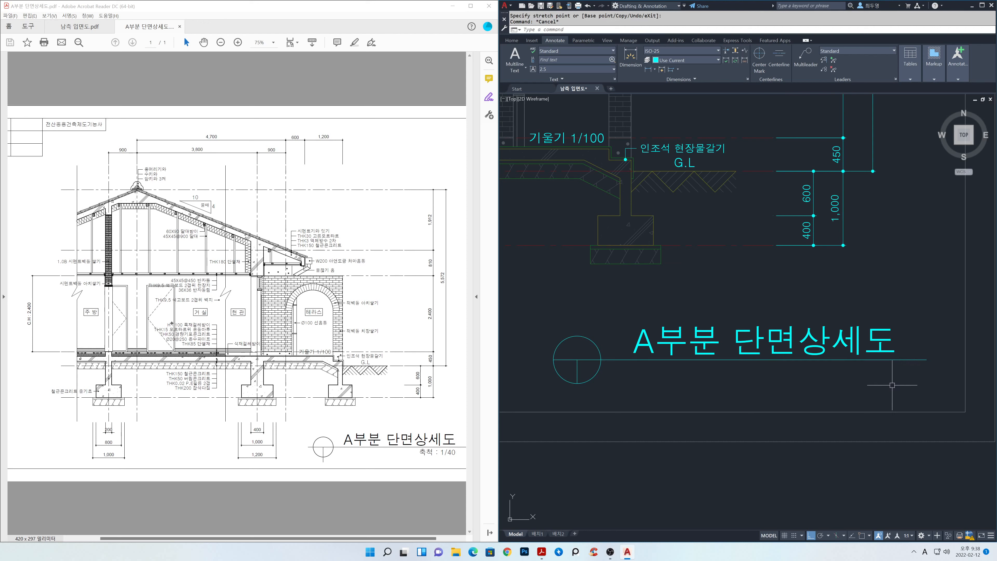
Copy the title text straight down to just below the title line
text(cp)
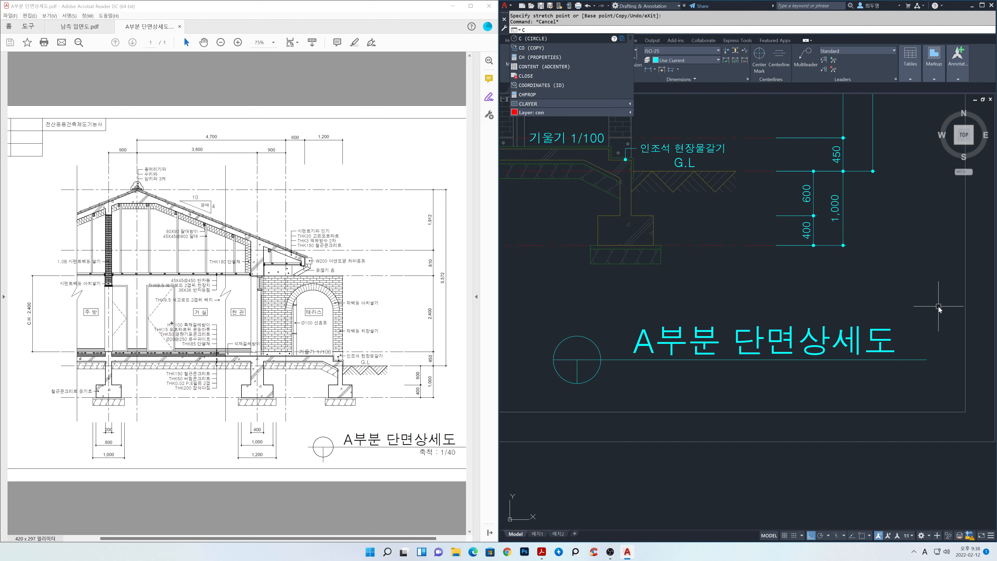
key(Return)
click(928, 371)
click(849, 298)
key(Return)
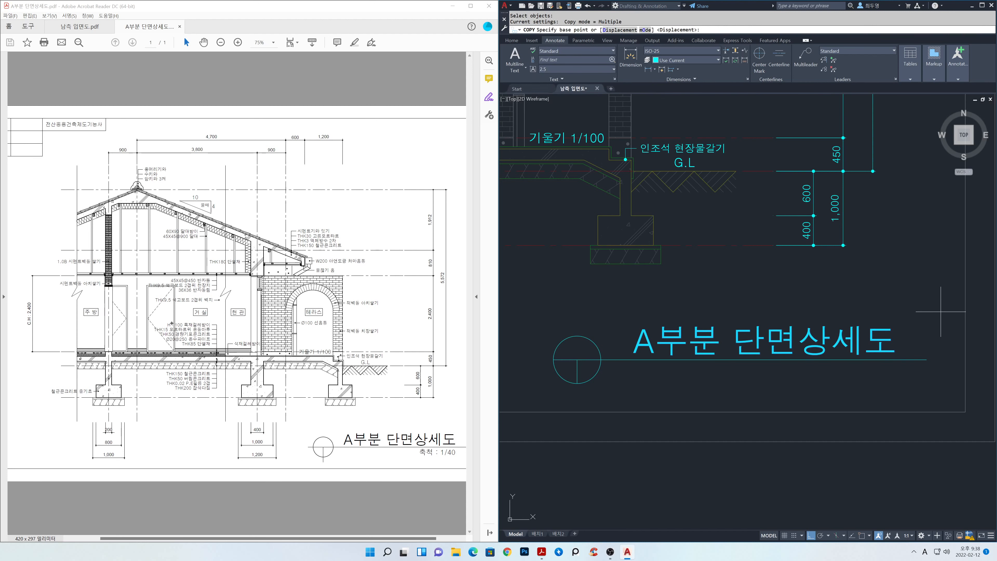
click(945, 314)
click(946, 348)
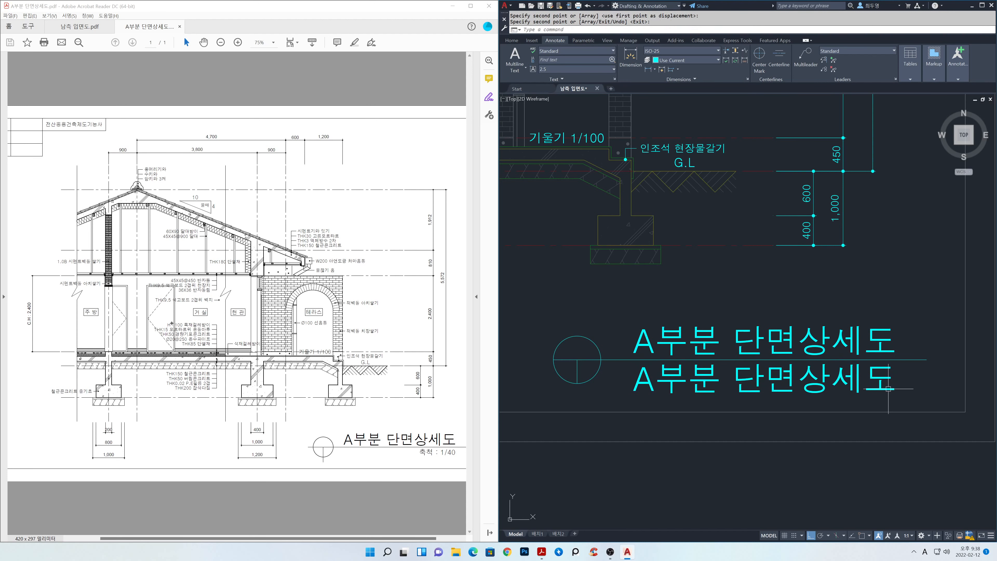
key(Return)
Set the copied text's height to 160 and replace its content with "축척 : 1/40"
double_click(878, 379)
key(ctrl+a)
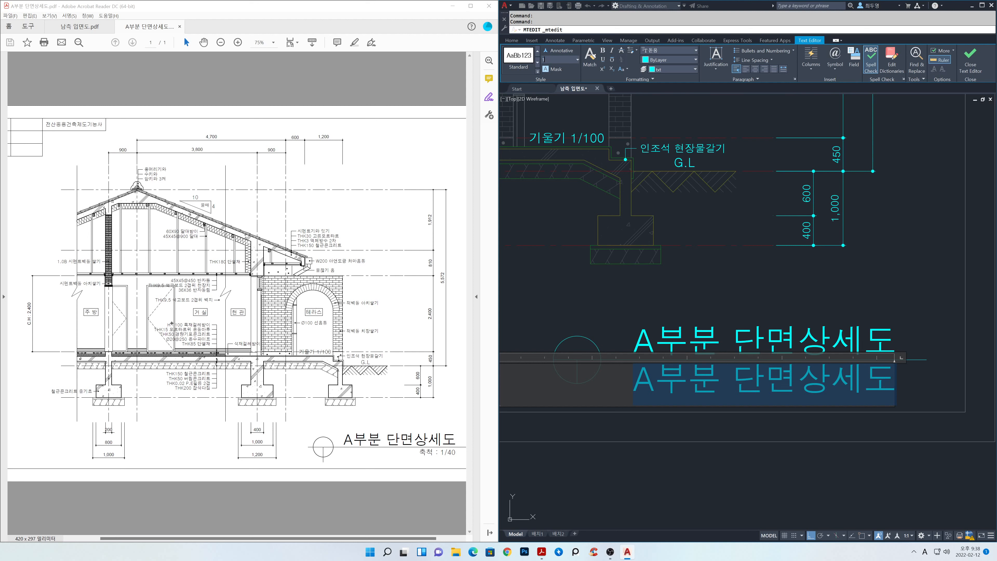
key(Return)
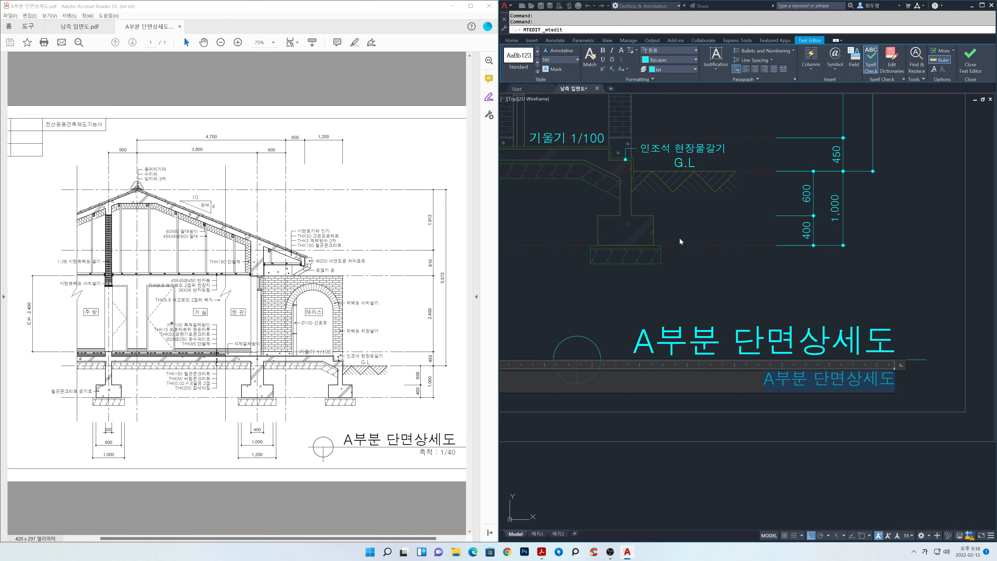
text(축척)
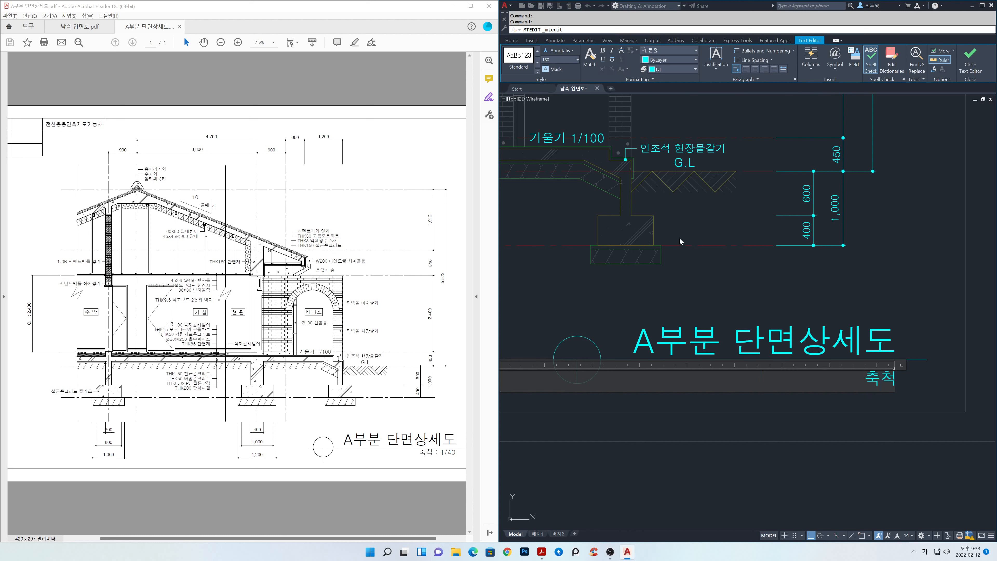
text( : 1/40)
click(970, 62)
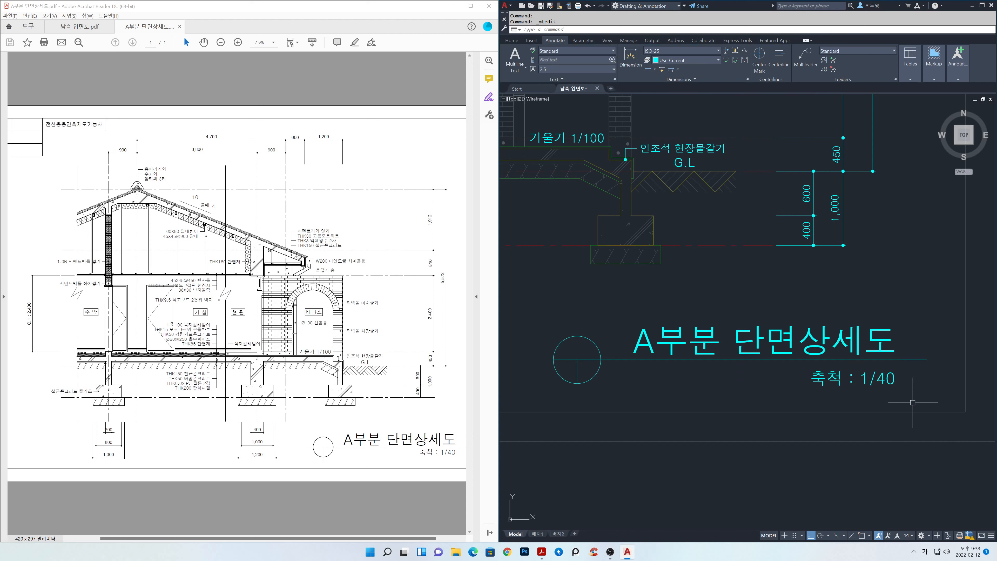
Move the scale text straight up by about 52, closer to the title line
key(space)
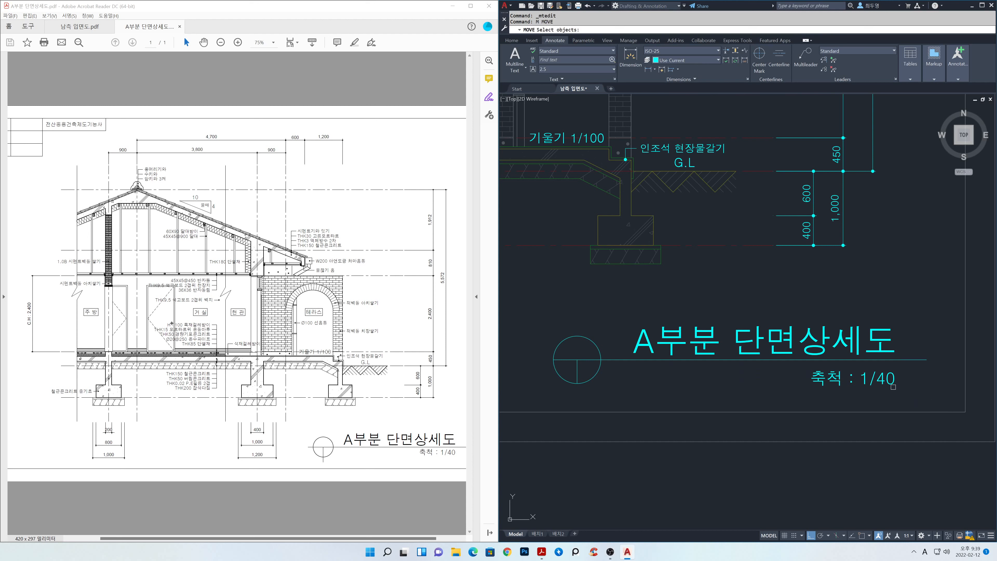
click(891, 383)
key(space)
click(929, 388)
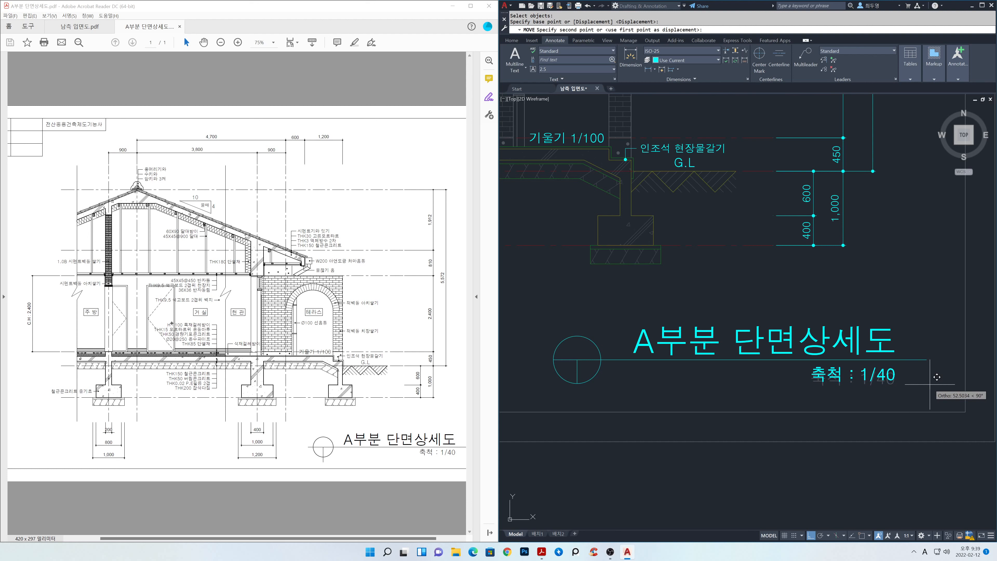
click(929, 384)
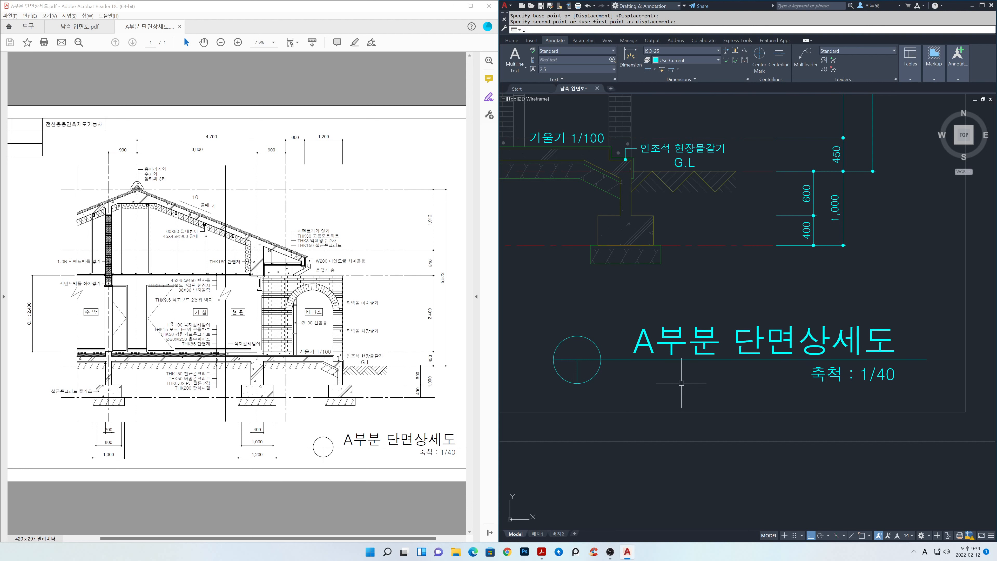
Lengthen the title line's left end and the circle's vertical line's bottom end by a delta of 160 each
key(space)
text(D)
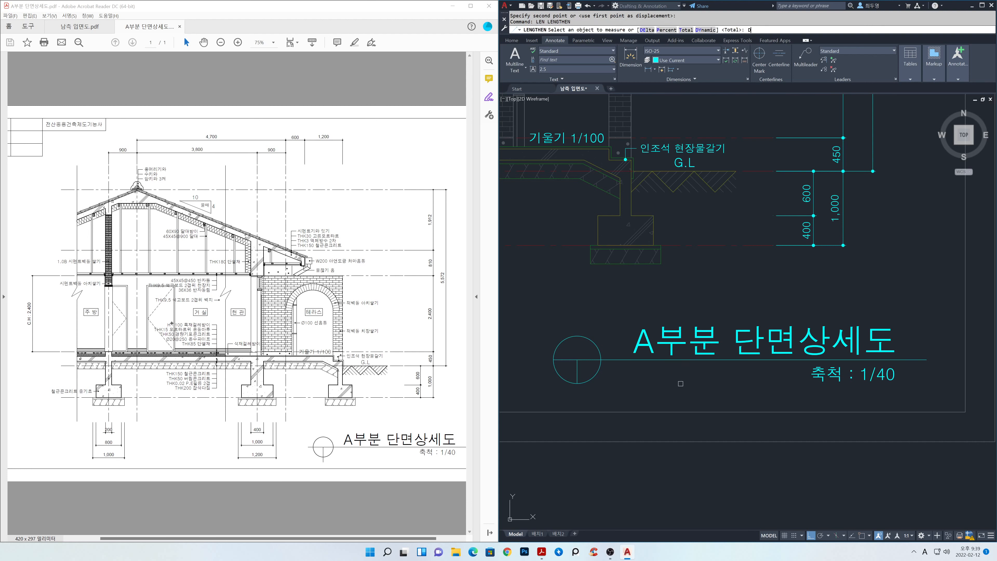
text(E)
key(space)
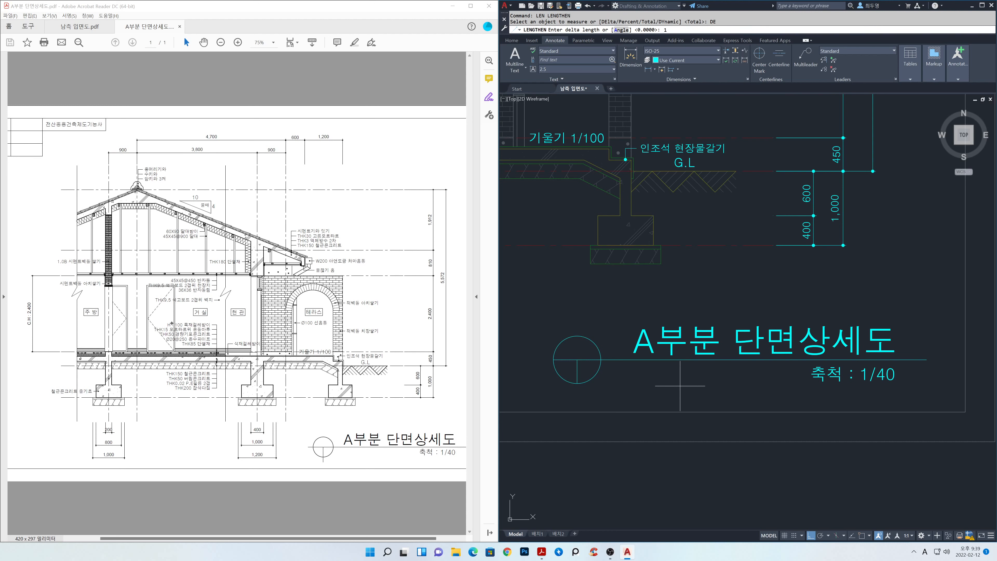
text(160)
key(Return)
click(575, 359)
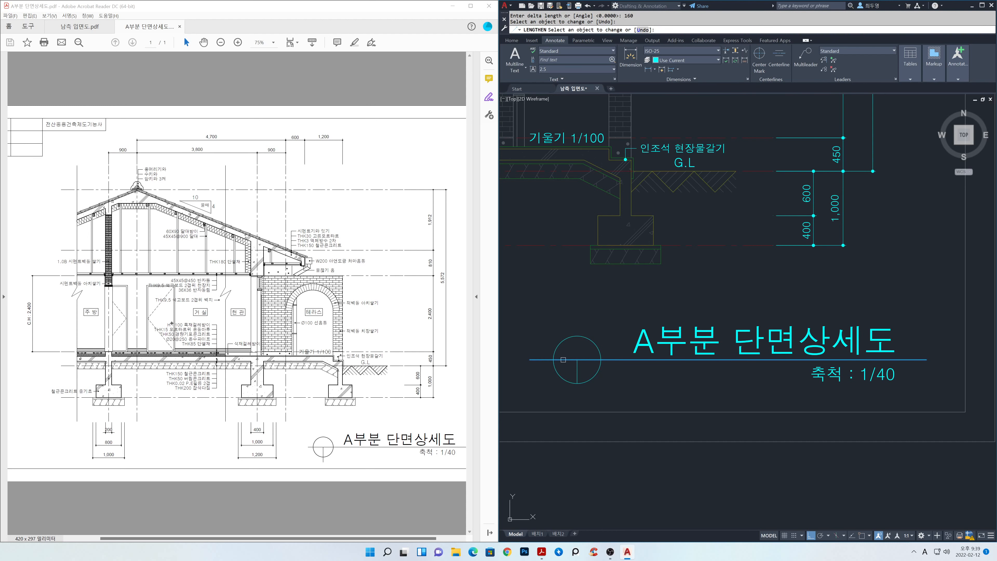
click(577, 375)
key(Return)
Move the complete title symbol with its title and scale text slightly to the right within the section sheet
scroll(635, 378, down, 3)
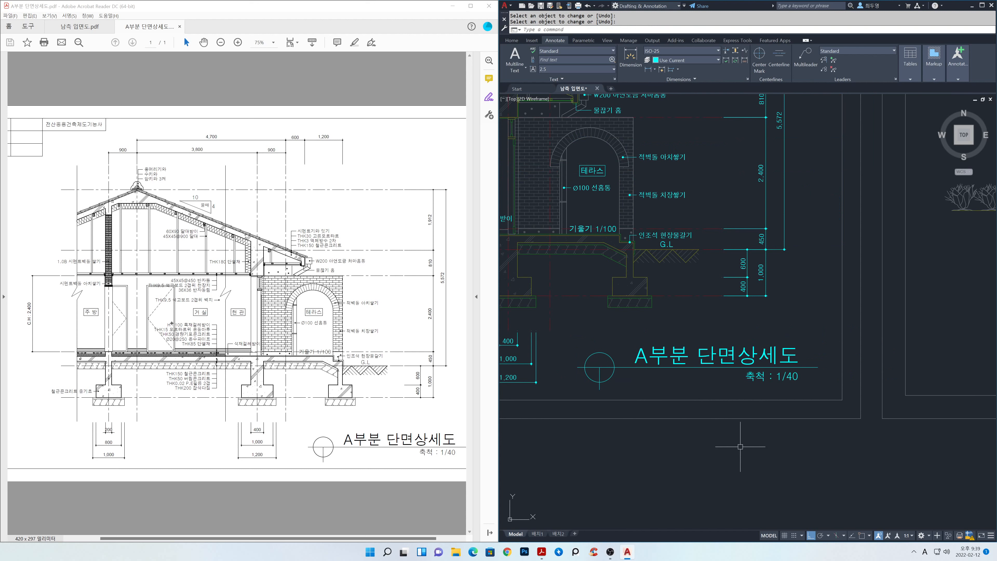
middle_drag(747, 451, 752, 450)
drag(398, 536, 427, 541)
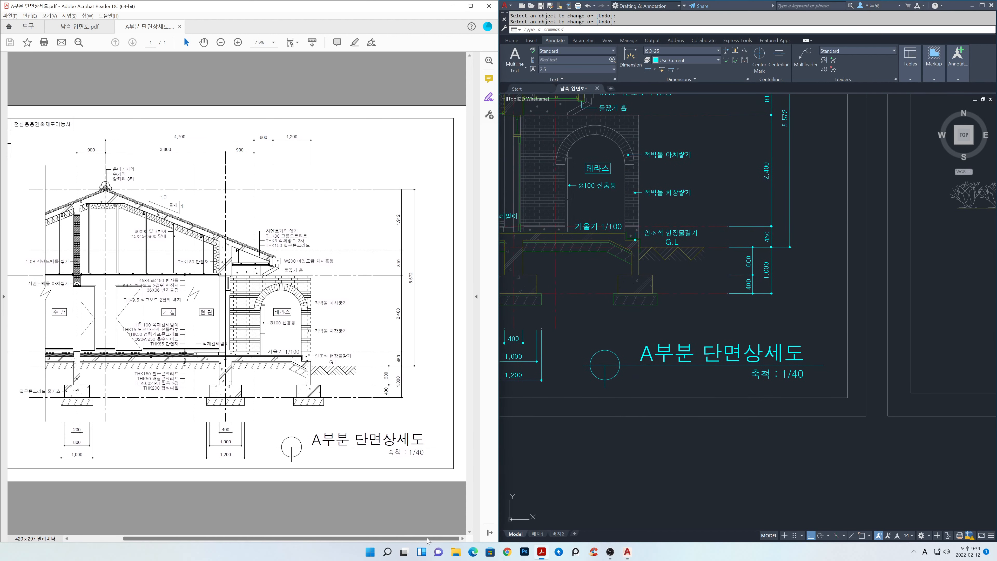
click(783, 471)
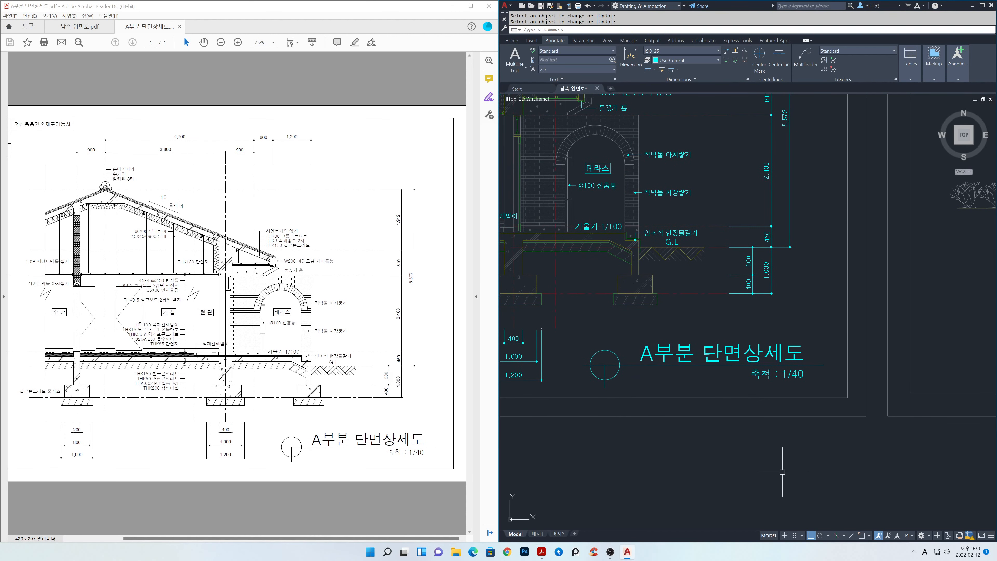
text(m)
key(Return)
click(577, 328)
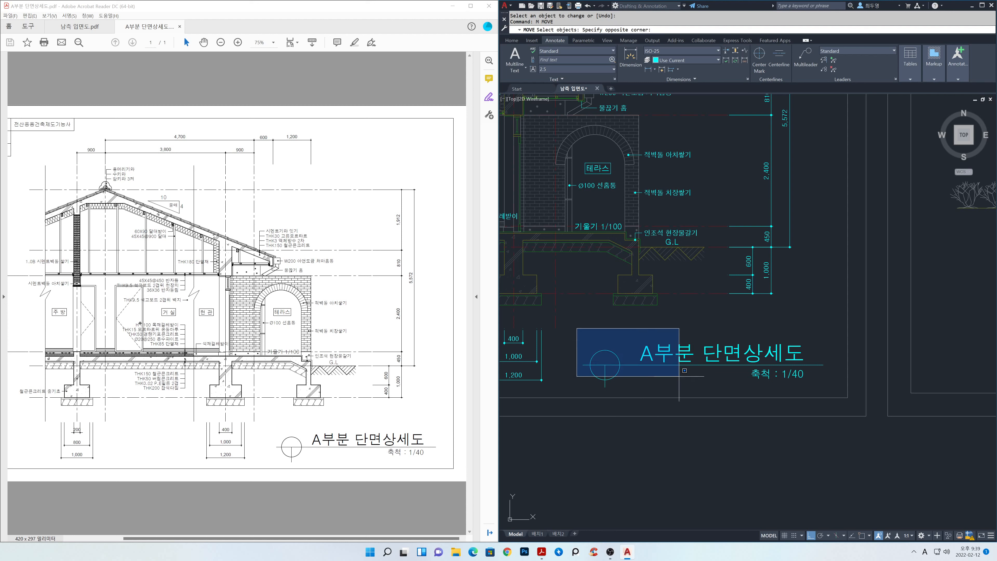
click(829, 453)
key(Return)
click(809, 467)
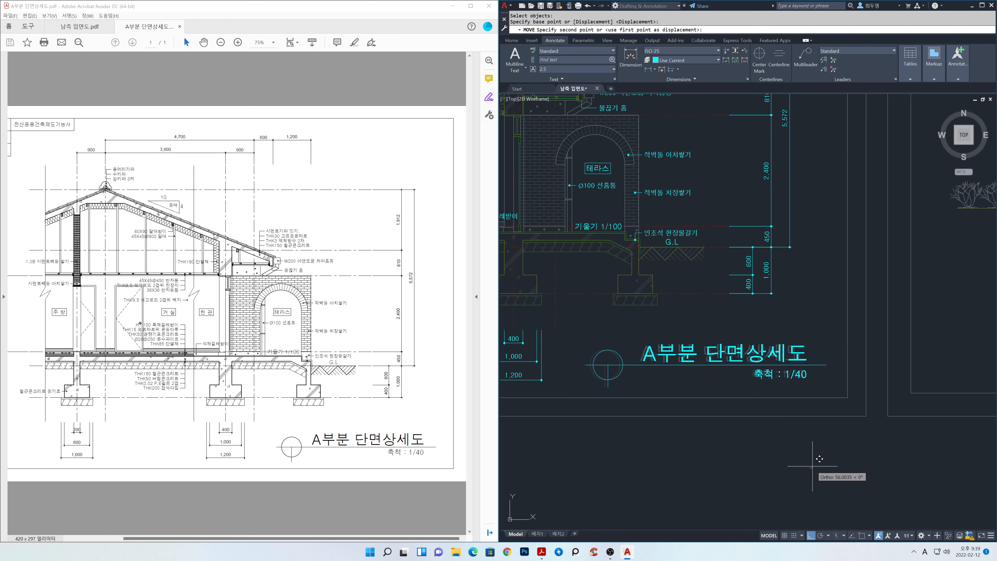
click(819, 459)
Copy the complete title symbol and texts onto the elevation sheet, centred below the elevation drawing
scroll(820, 460, down, 2)
scroll(820, 459, down, 3)
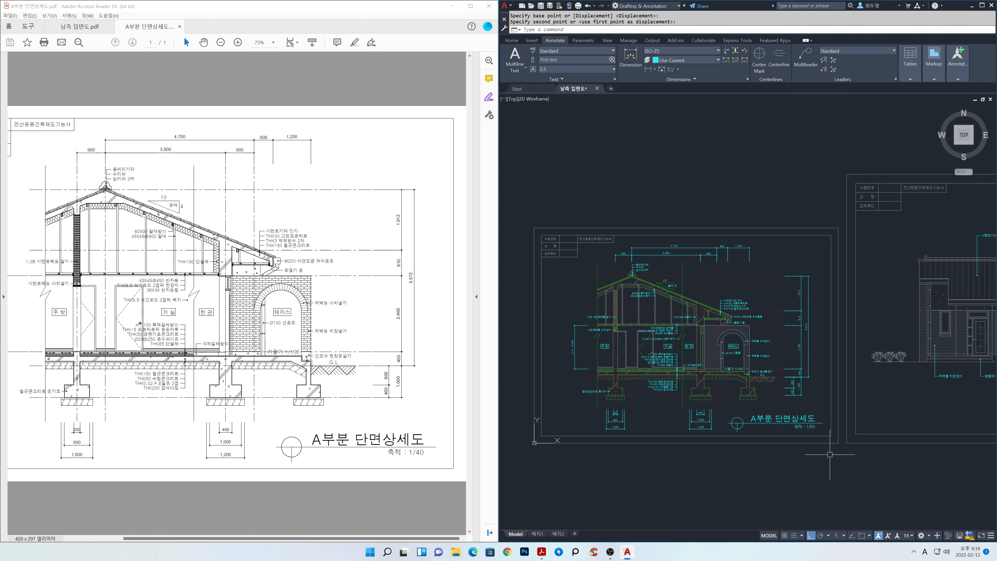
middle_drag(840, 456, 749, 442)
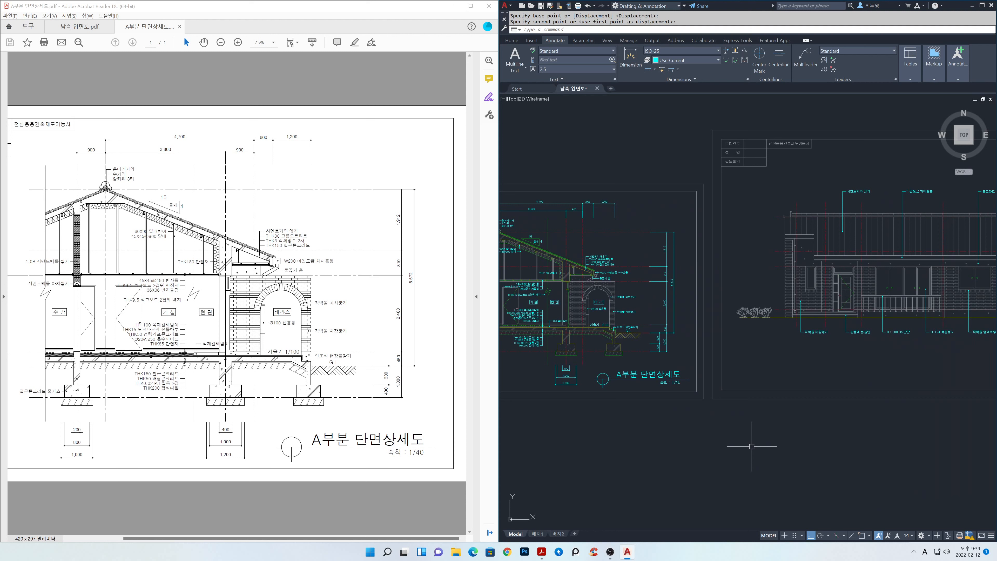
text(p)
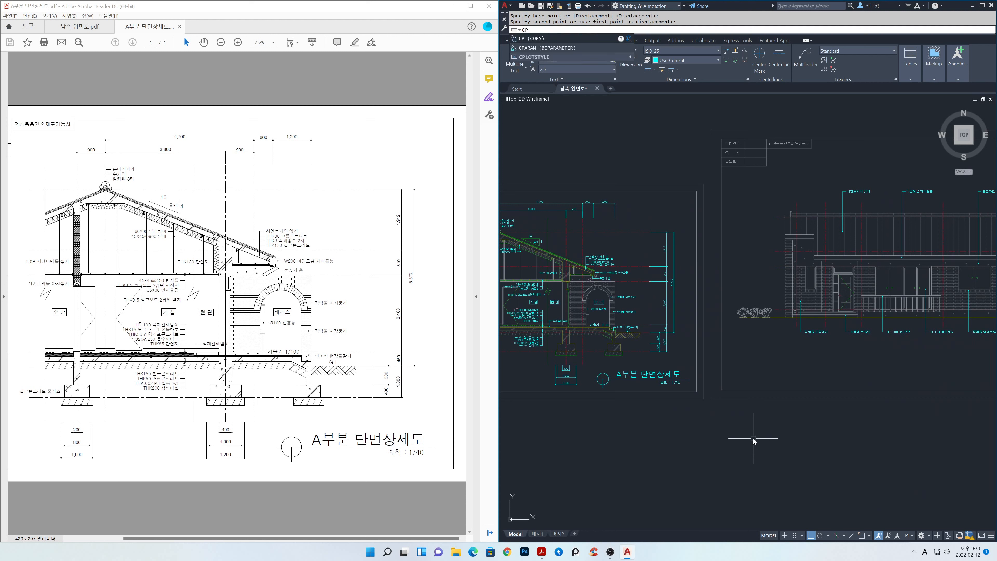
key(Return)
click(591, 363)
click(730, 428)
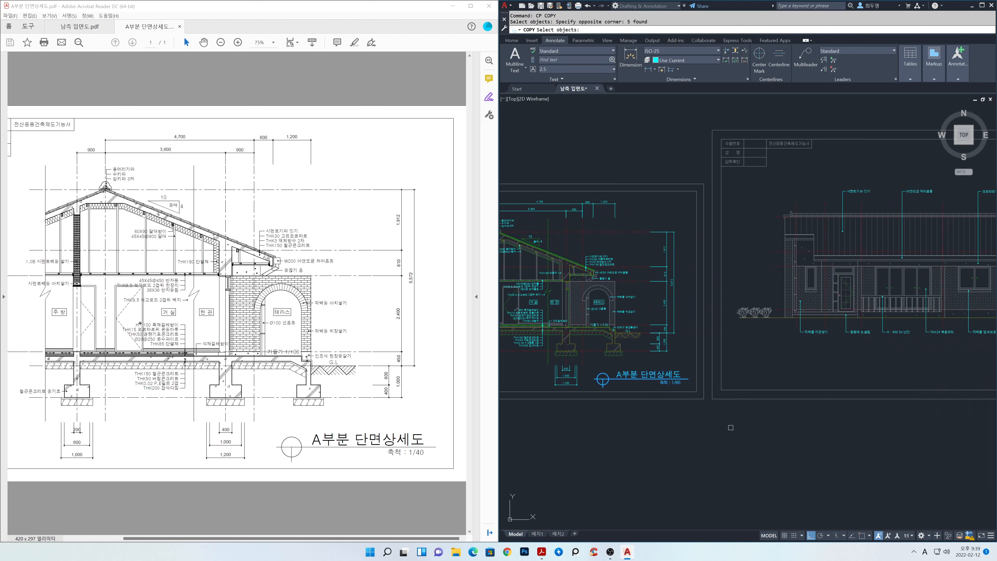
key(Return)
click(732, 426)
middle_drag(903, 430, 730, 430)
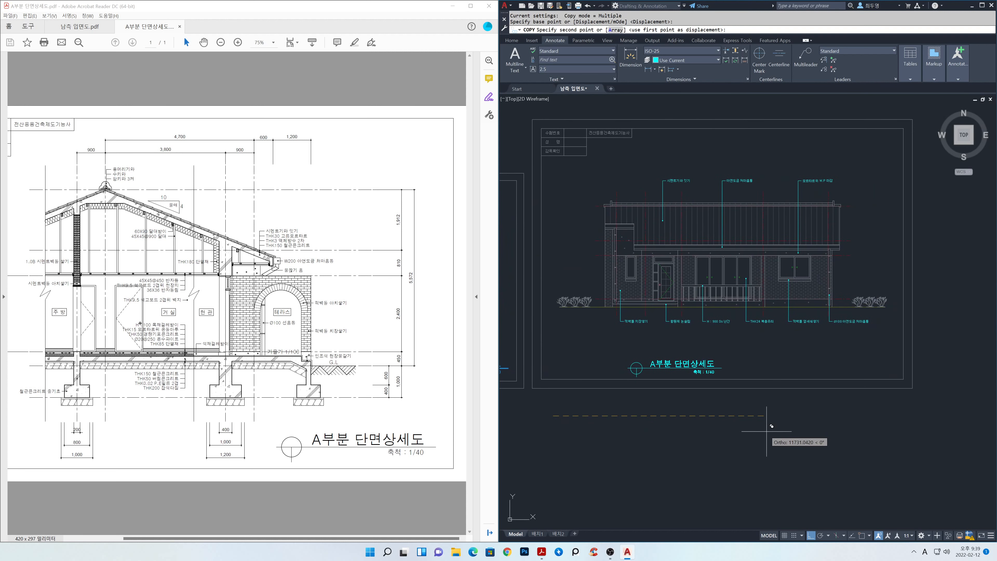
key(F8)
click(820, 405)
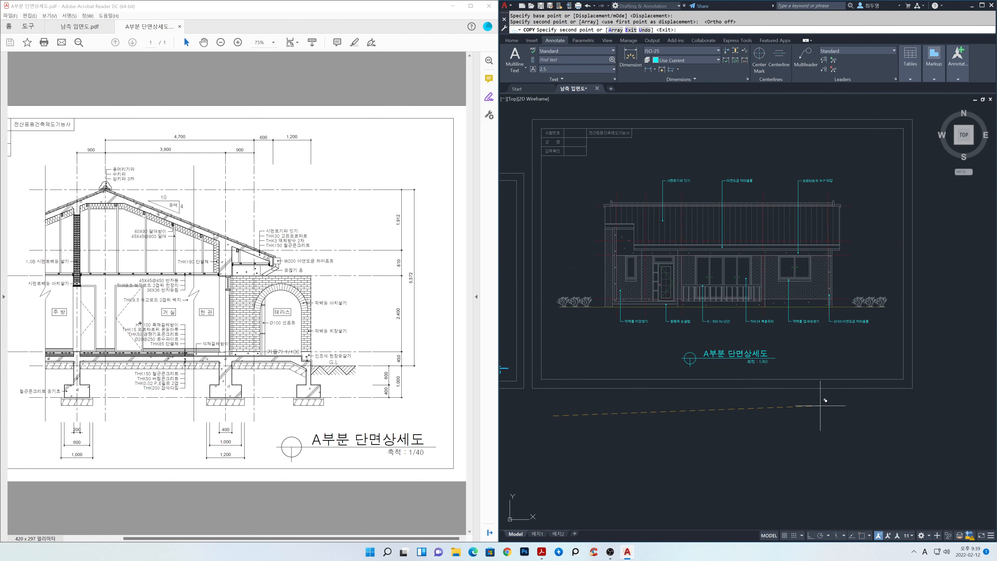
key(Return)
Scale the copied title symbol with its title and scale text by 1.25 about the centre of its circle
scroll(725, 364, up, 2)
scroll(725, 364, up, 2)
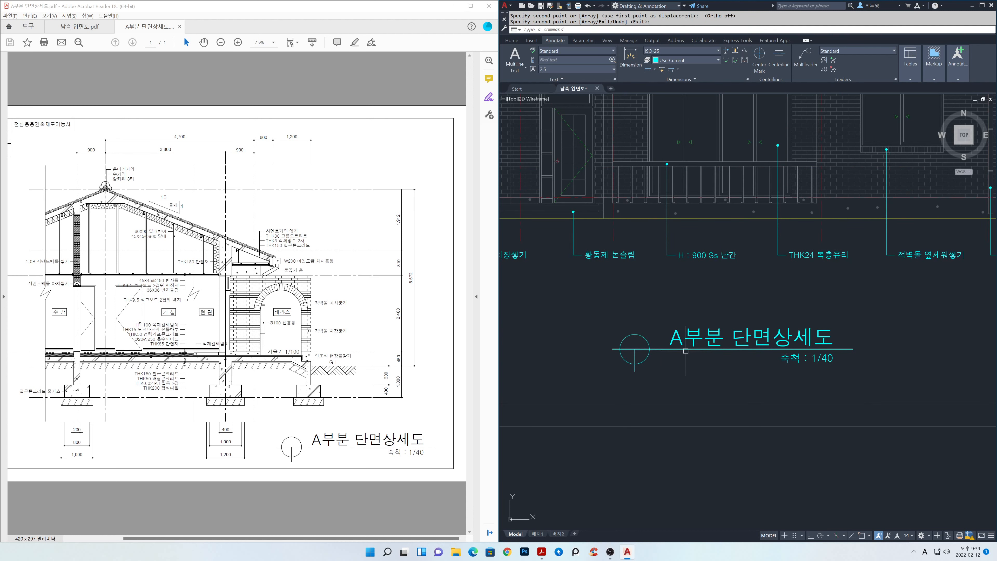
text(sc)
key(Return)
click(881, 379)
click(602, 305)
key(Return)
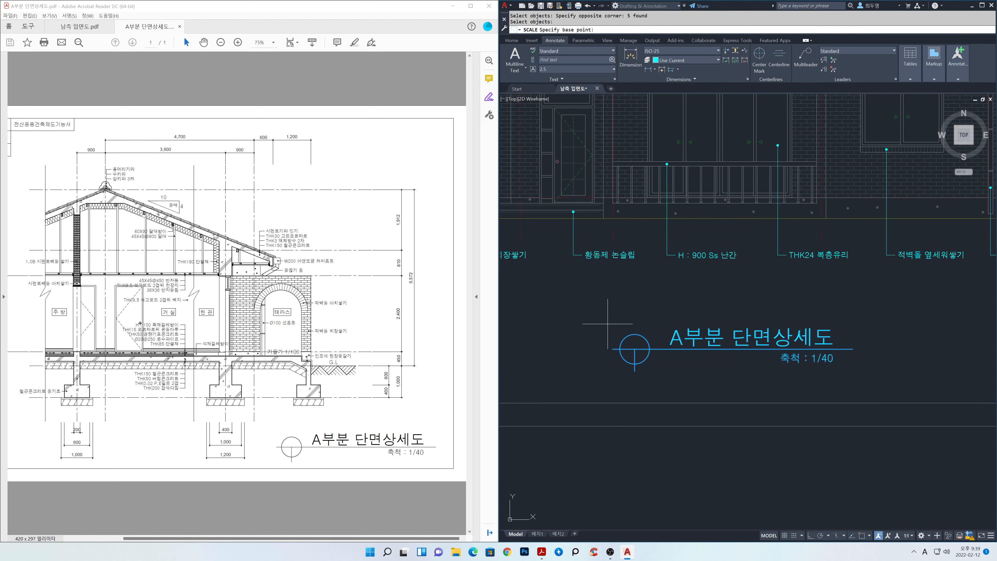
click(634, 348)
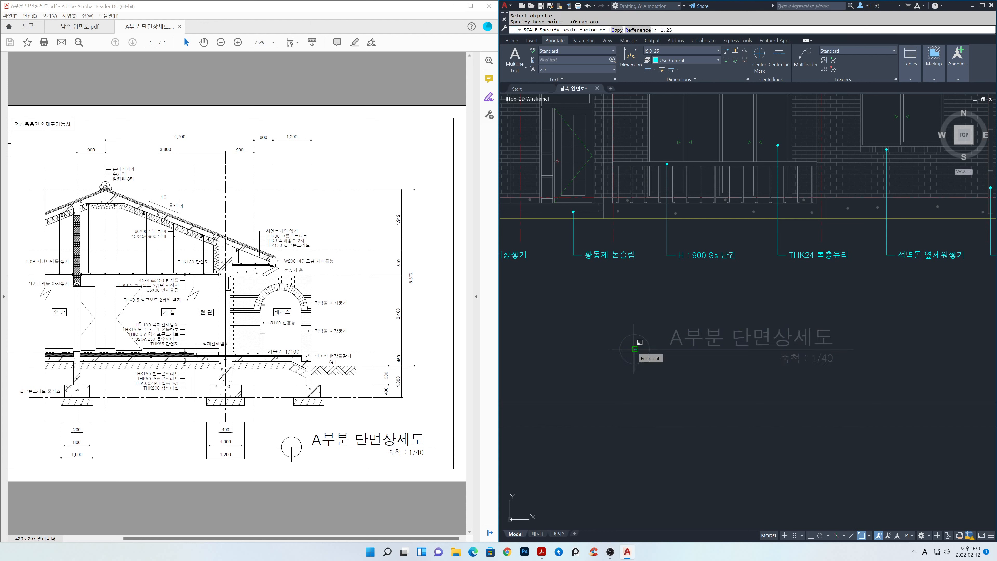
key(Return)
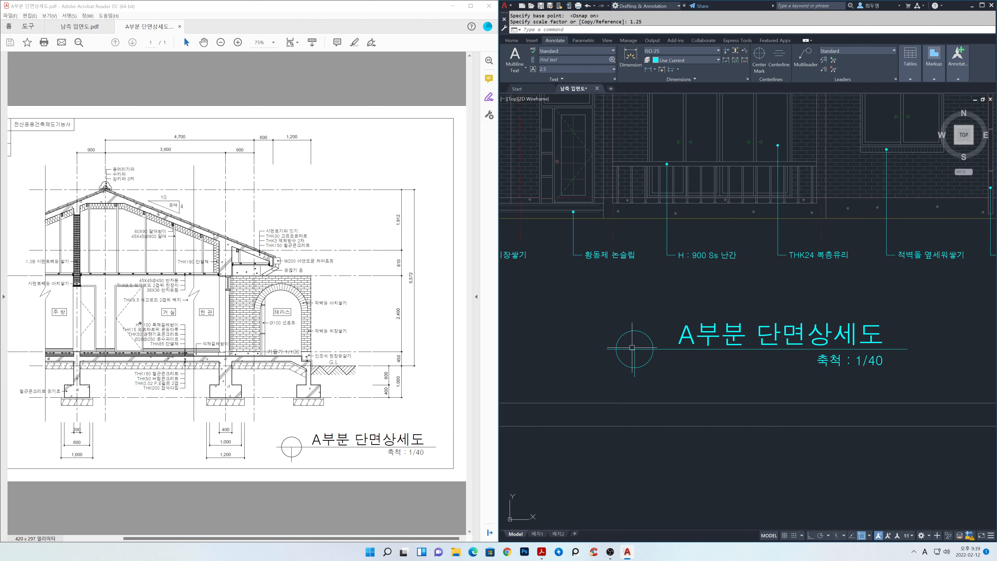
Change the copied title to 남측 입면도 and its scale text to 축척 : 1/50
double_click(680, 336)
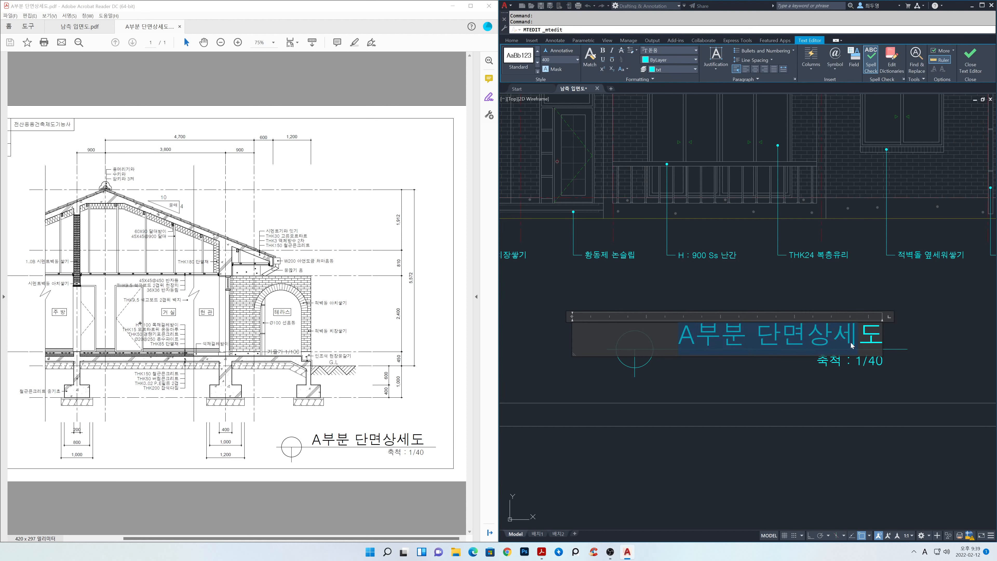
text(남측 이)
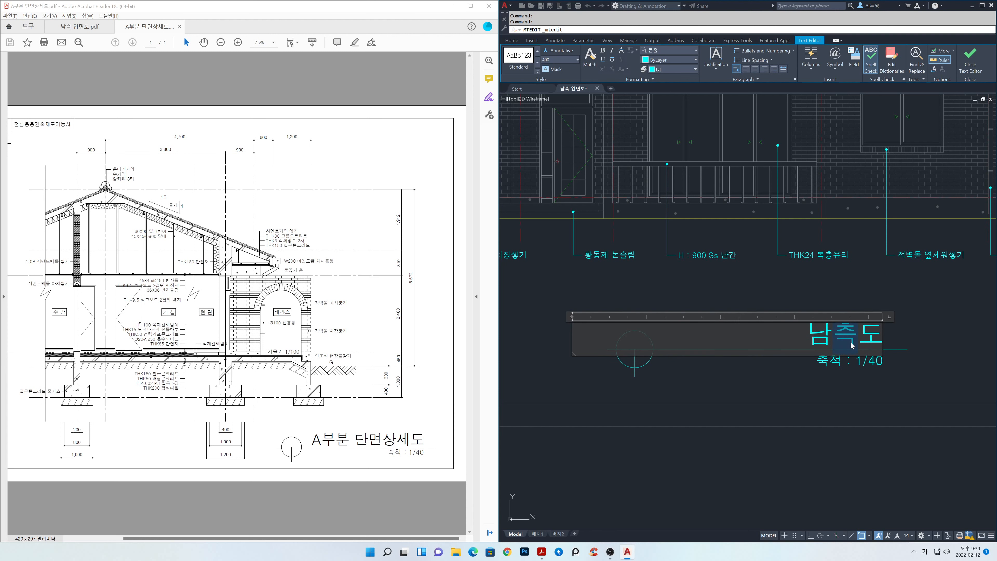
text(ㅂㅁㅕㄴ)
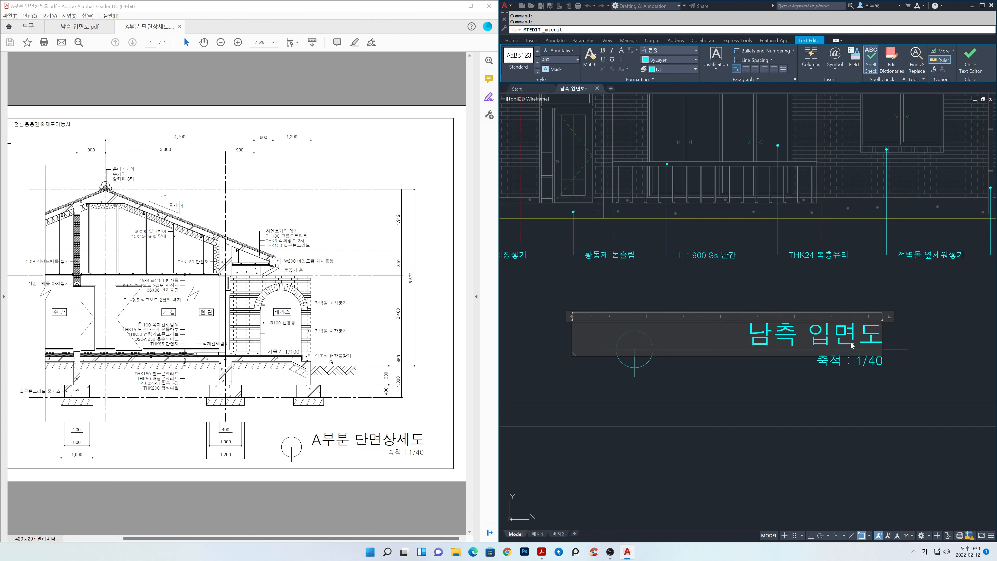
click(861, 364)
double_click(872, 362)
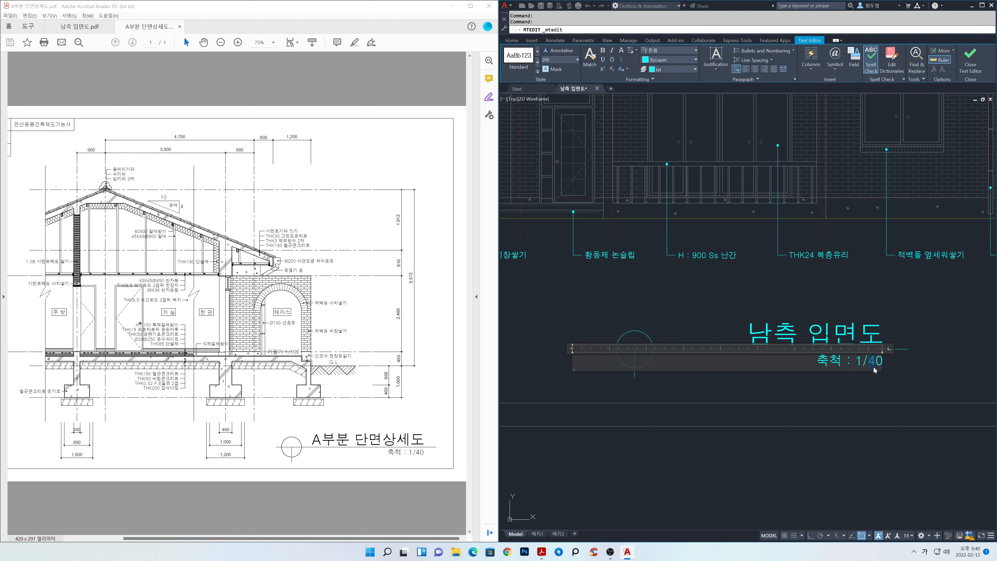
click(878, 382)
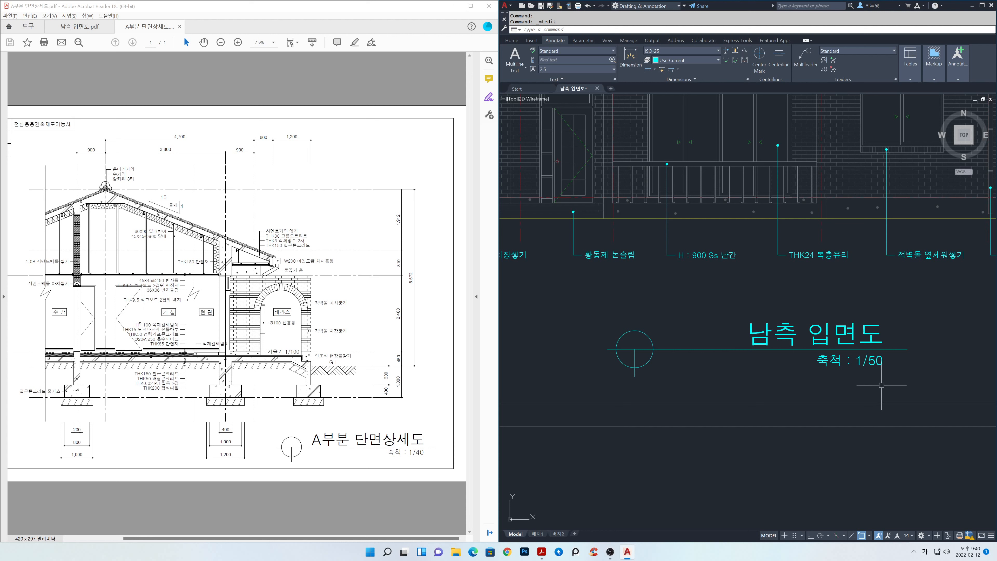
Stretch the title line's right end horizontally toward the circle, bringing the title and scale text along with it
key(Return)
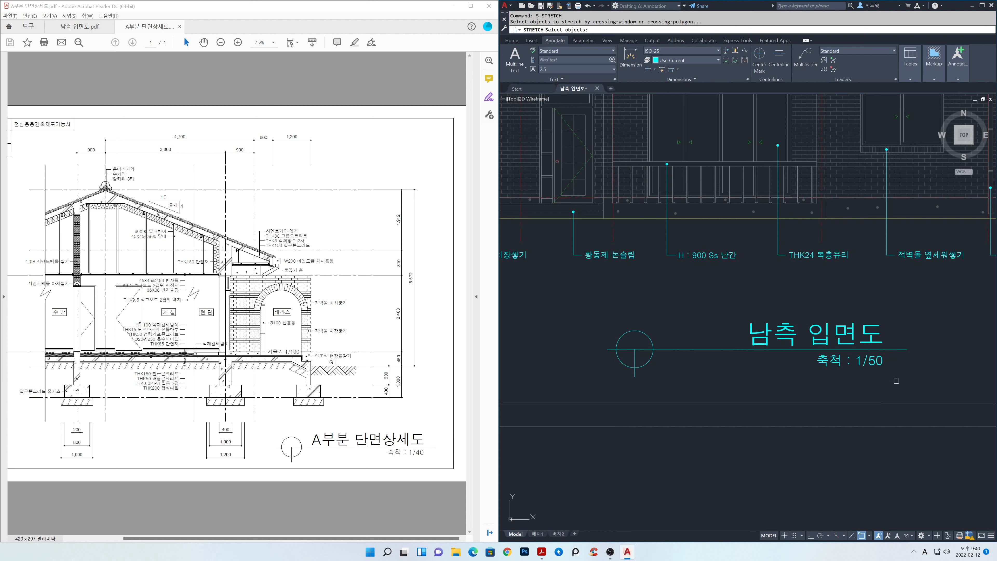
click(921, 381)
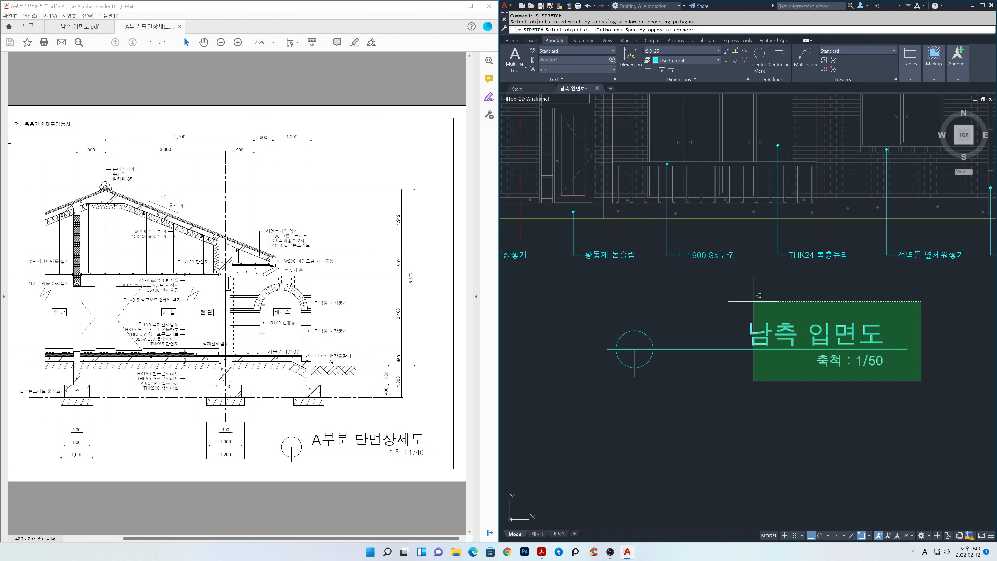
click(719, 275)
click(852, 300)
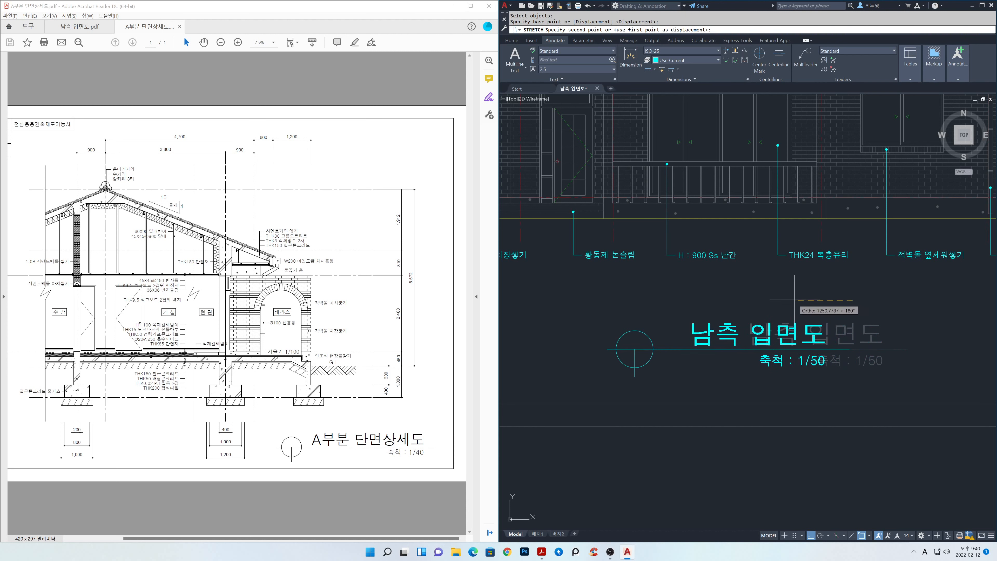
click(778, 299)
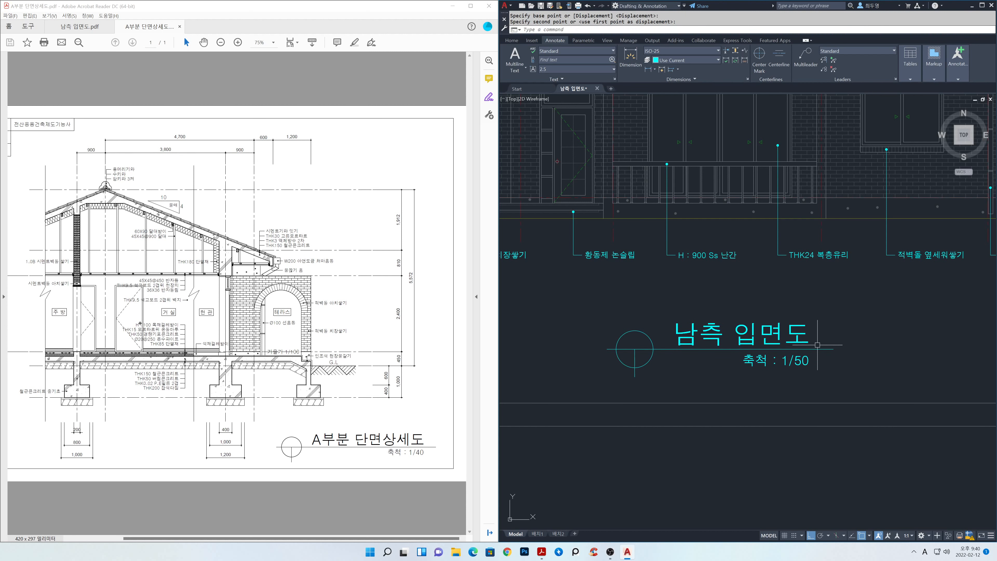
Move the complete 남측 입면도 title symbol and its texts very slightly straight up on the elevation sheet
scroll(822, 359, down, 4)
scroll(835, 379, down, 3)
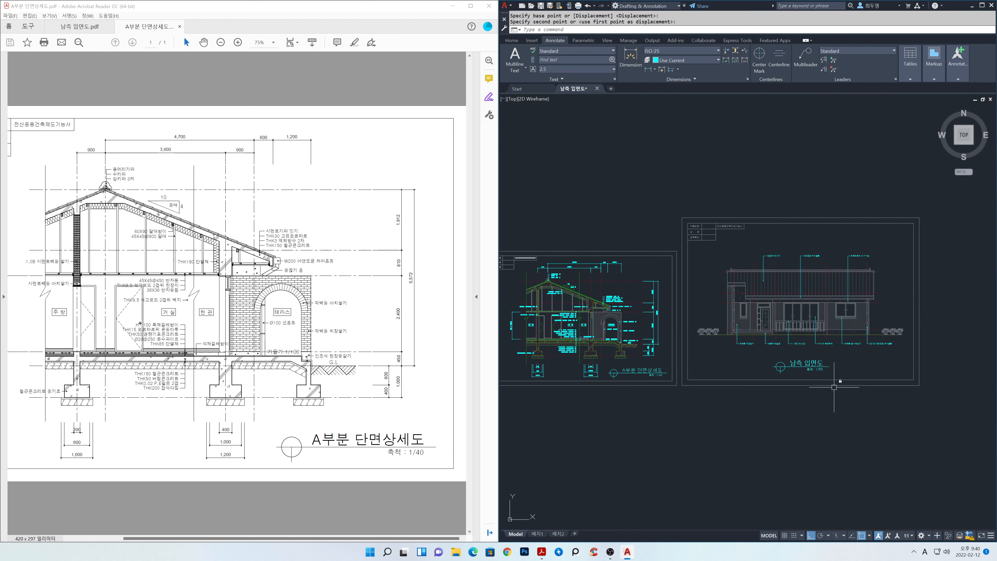
scroll(767, 399, up, 2)
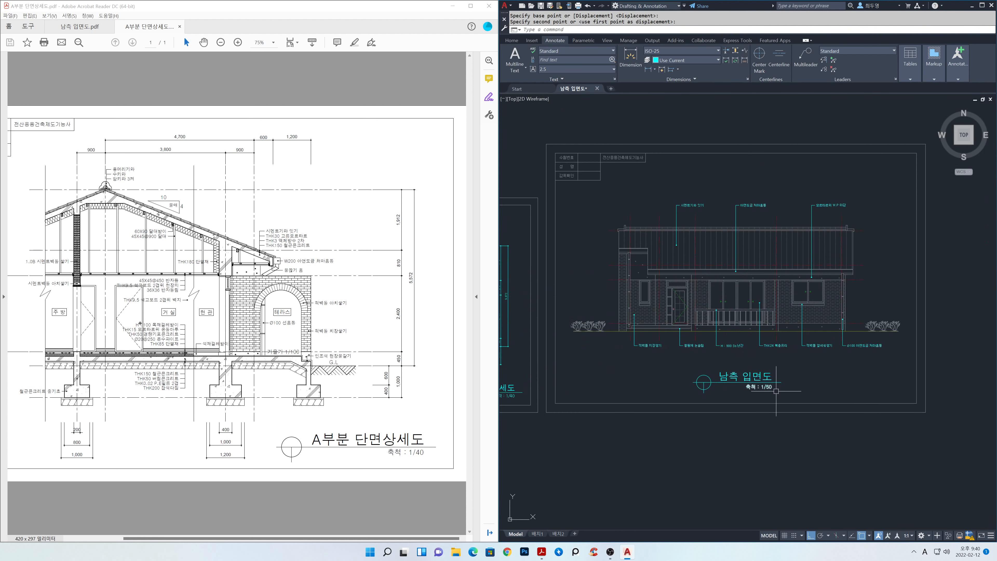
text(m)
key(Return)
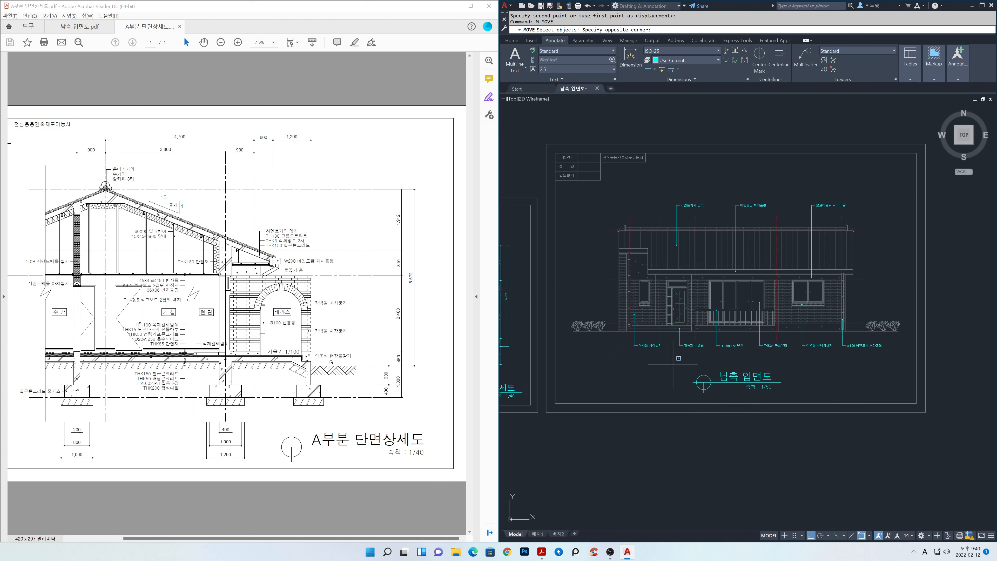
click(672, 364)
click(823, 423)
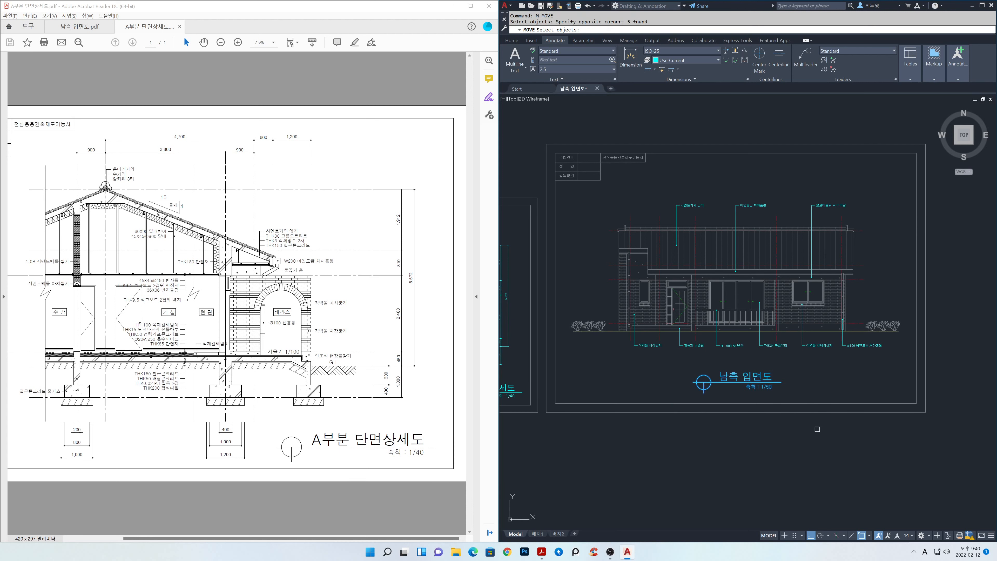
key(Return)
click(824, 424)
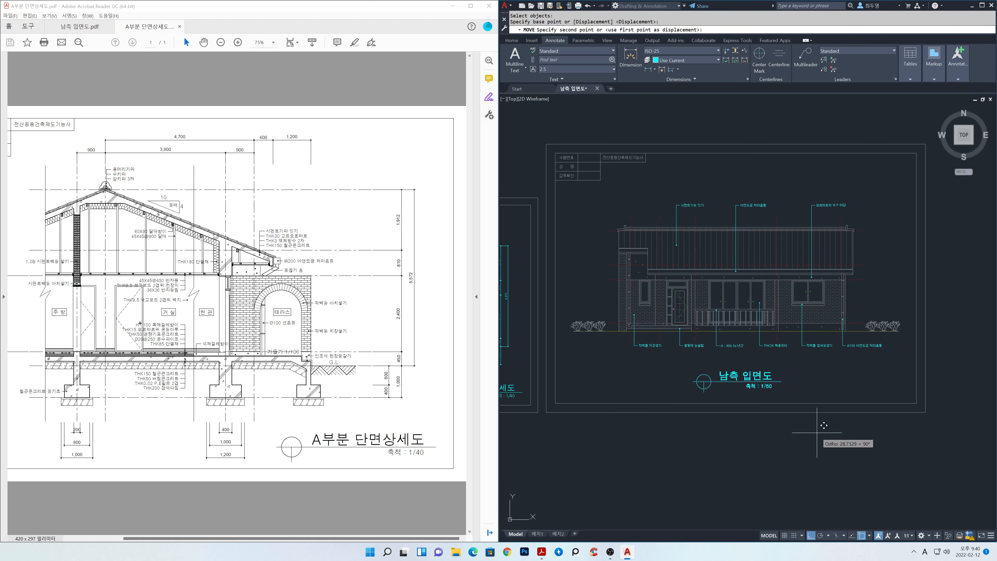
click(824, 424)
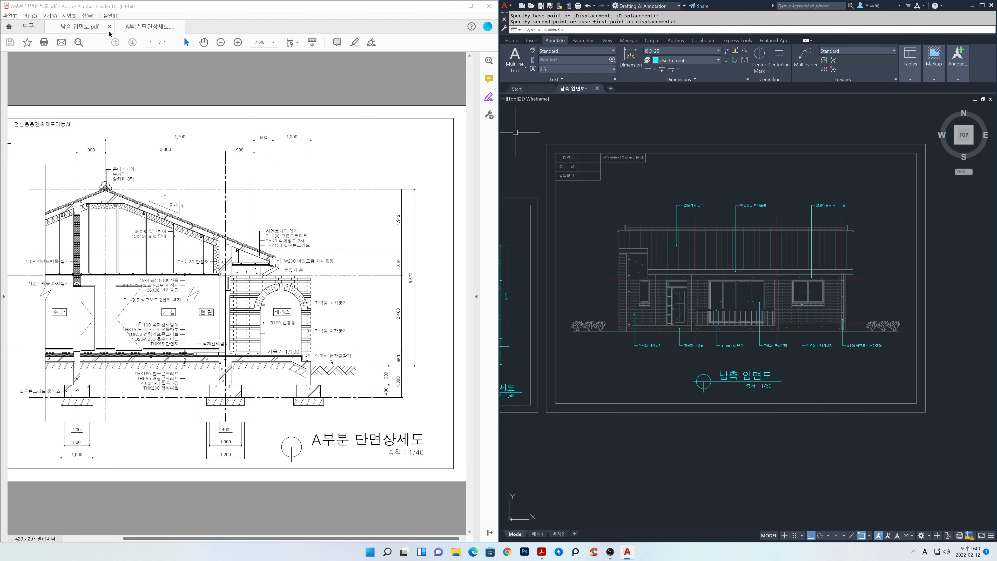
Display the 남측 입면도.pdf reference and move the complete elevation title symbol and texts slightly to the right in AutoCAD
click(89, 32)
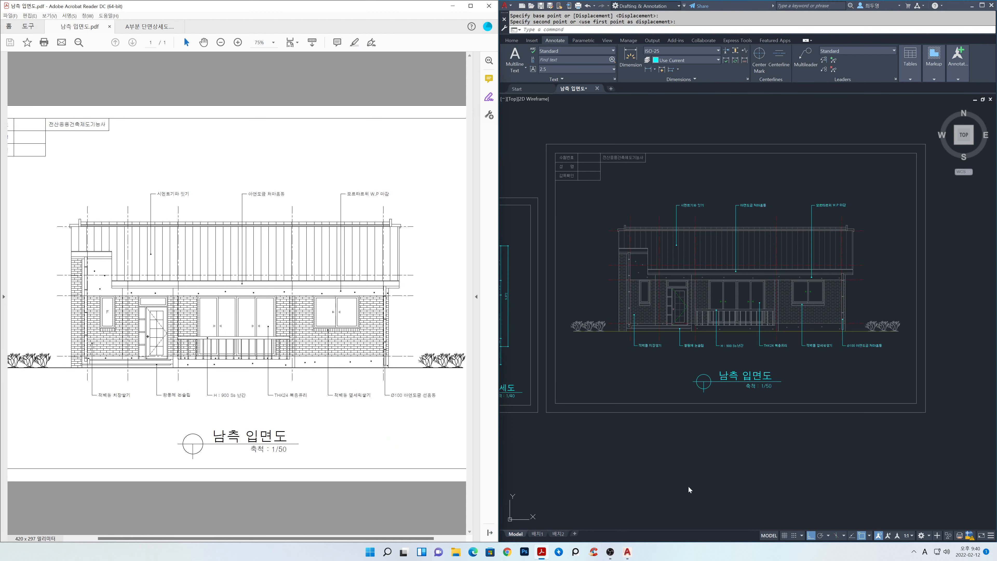
click(774, 454)
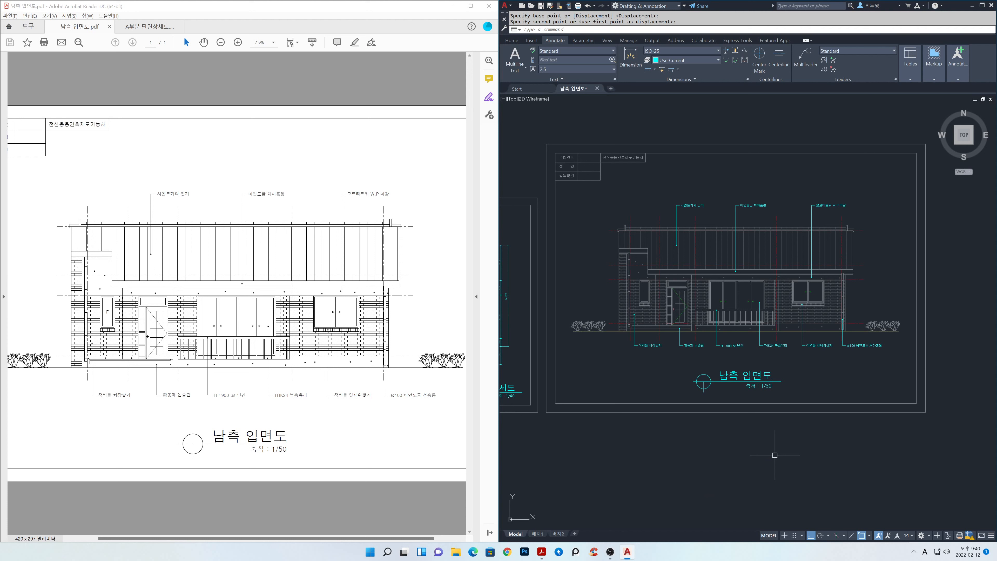
text(m)
key(Return)
click(678, 360)
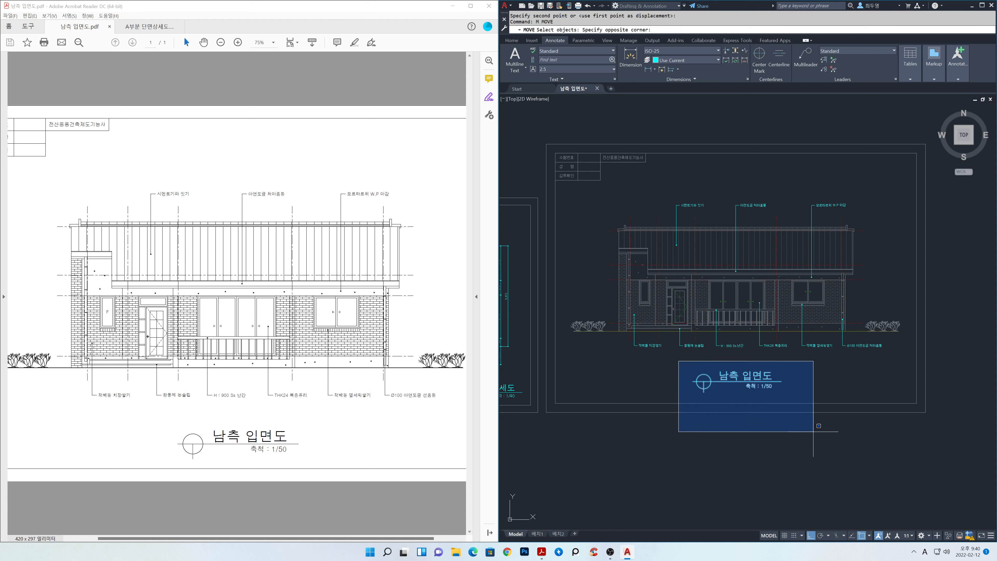
click(819, 445)
key(Return)
click(816, 449)
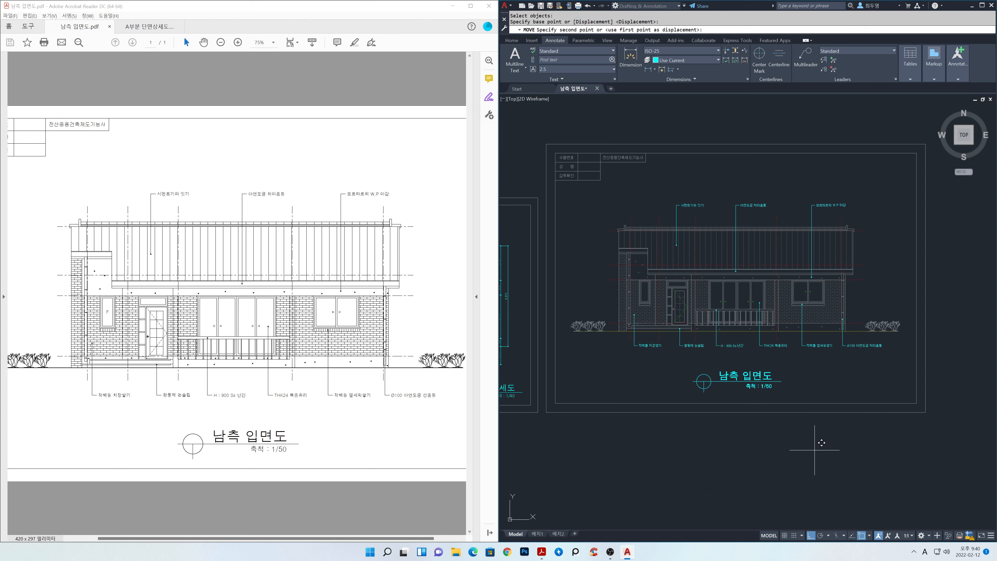
click(831, 443)
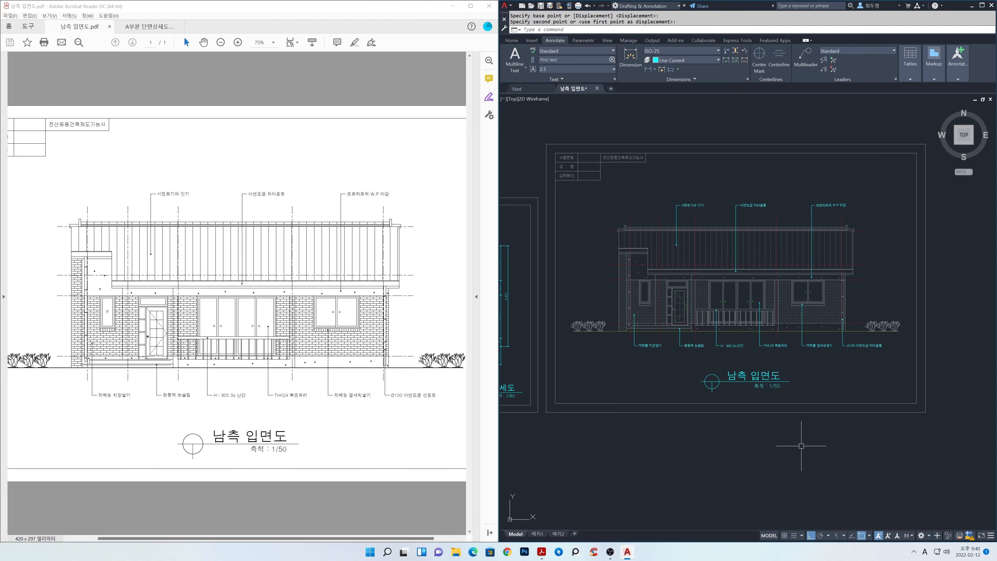
Open the layer properties and unlock all layers of the drawing at once
scroll(769, 431, down, 2)
middle_drag(760, 431, 831, 414)
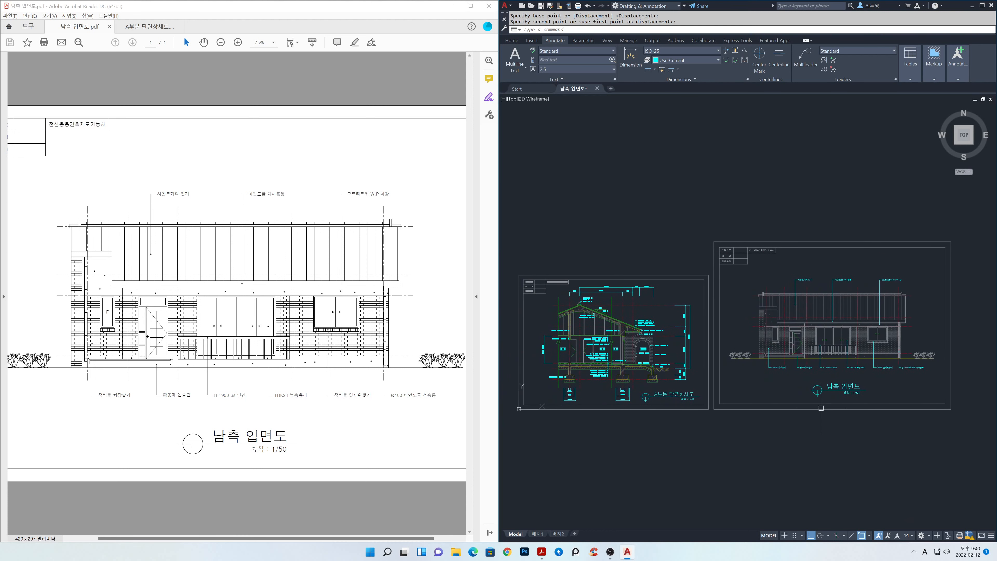
click(511, 40)
click(711, 60)
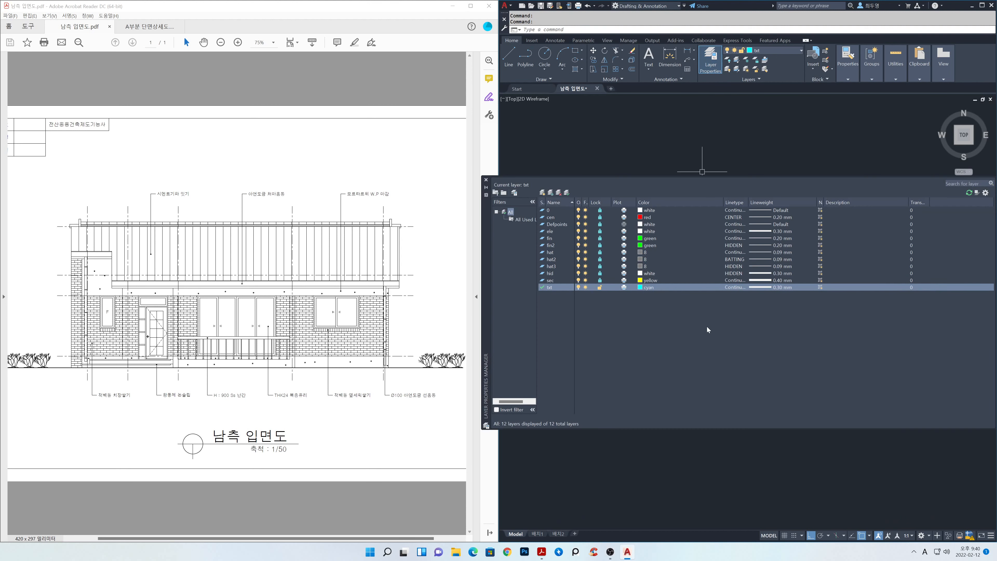
key(ctrl+a)
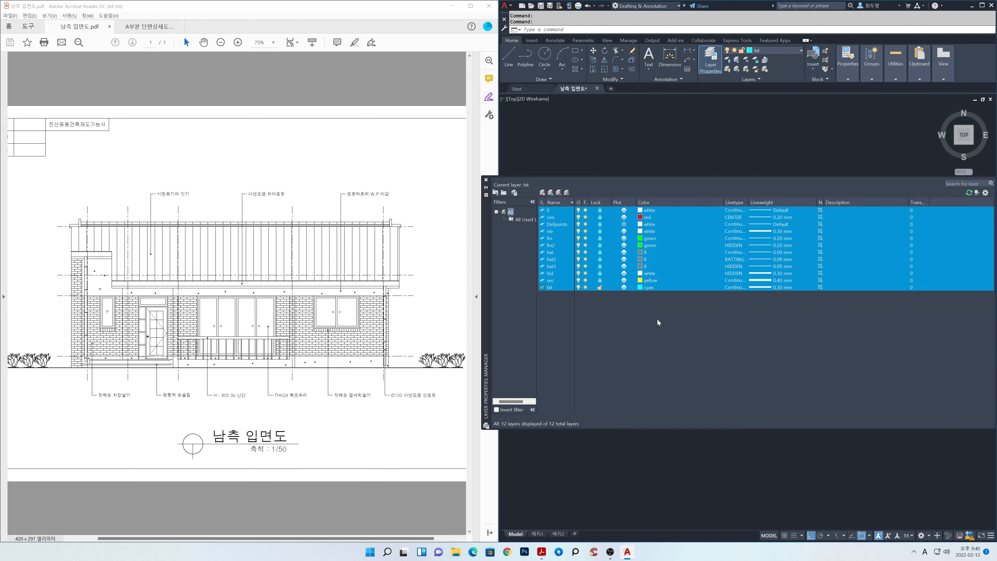
click(600, 281)
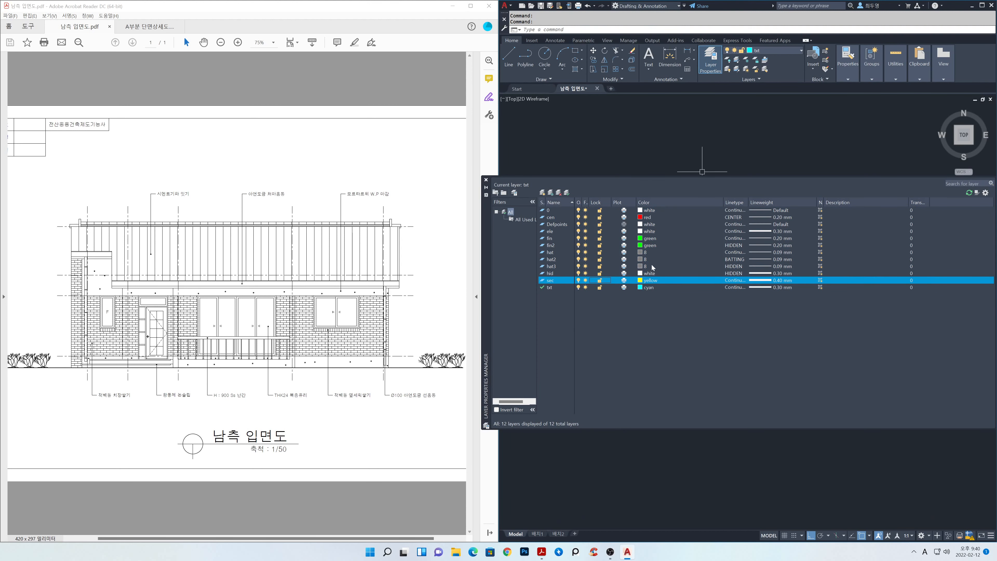
Set the colour of the layers hat, hat2 and hat3 to blue and close the layer properties
click(643, 252)
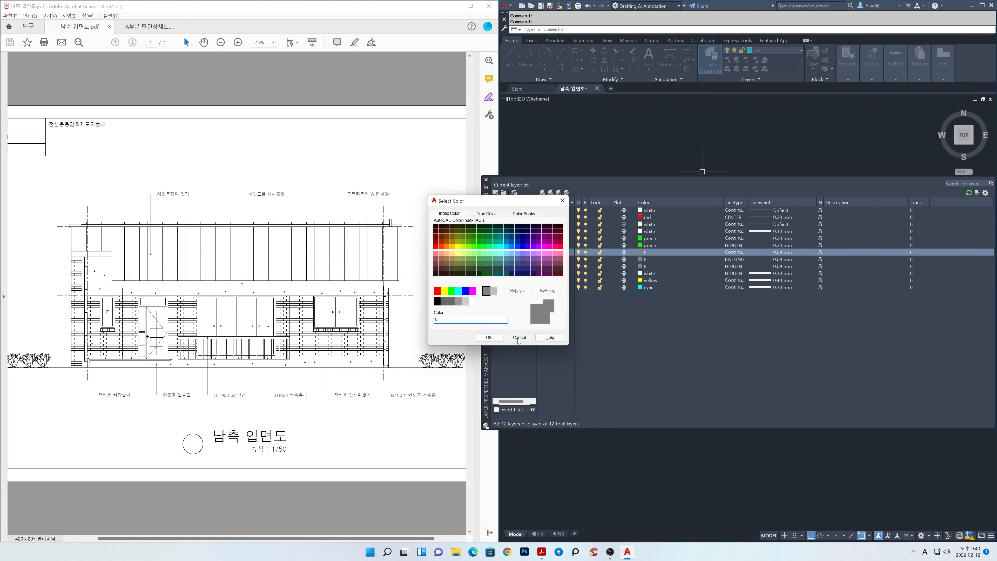
click(519, 339)
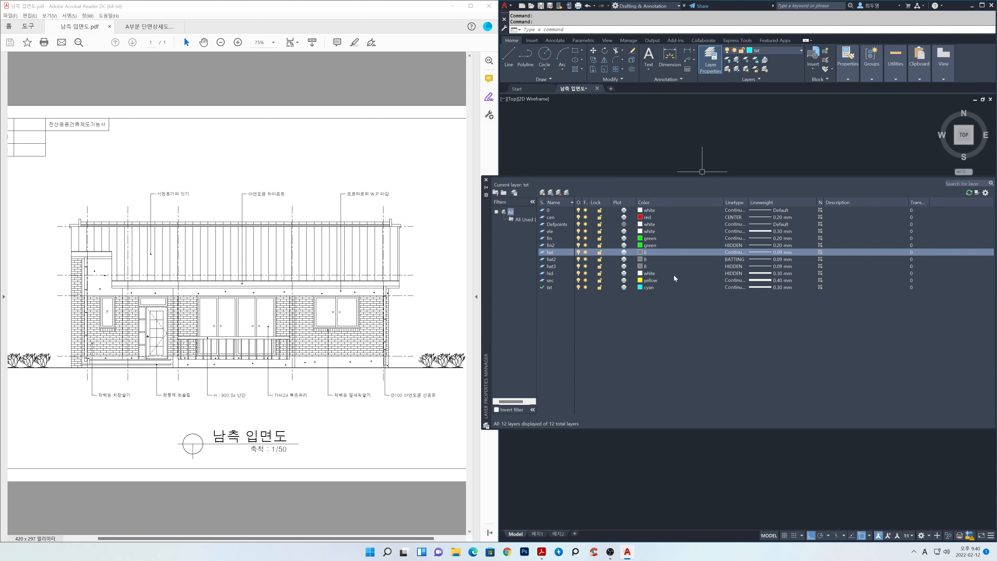
shift+click(663, 267)
click(641, 254)
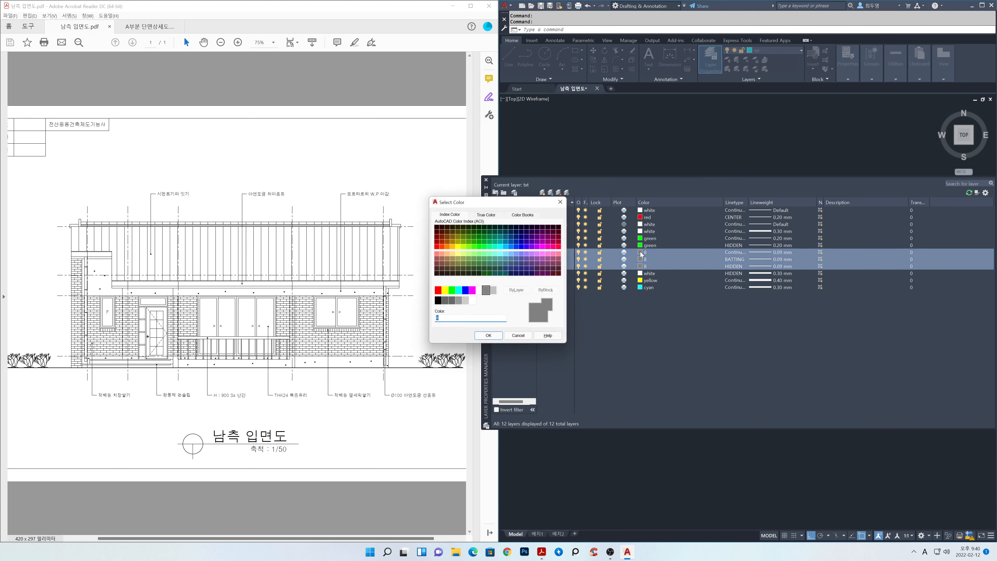
click(465, 290)
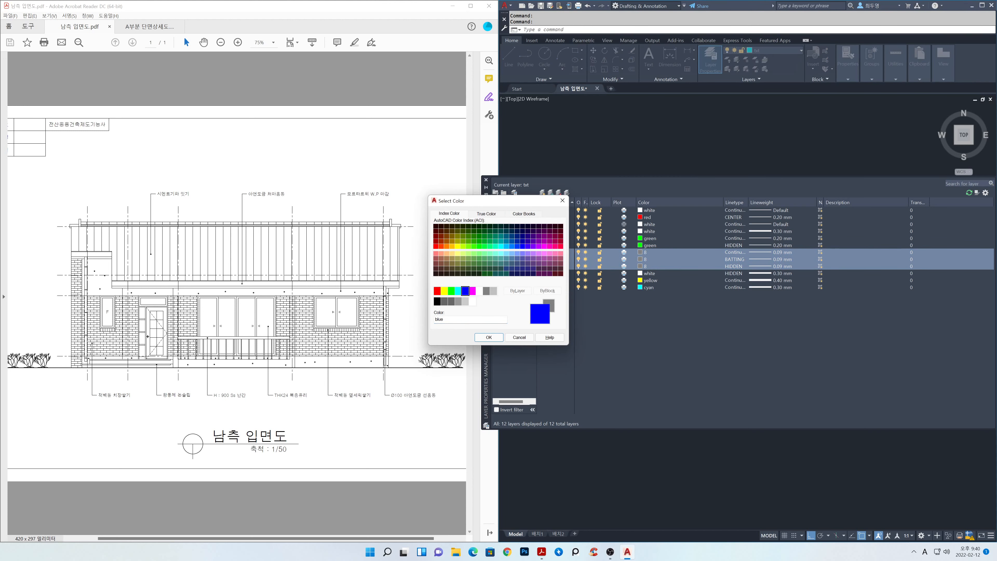
click(489, 338)
click(486, 181)
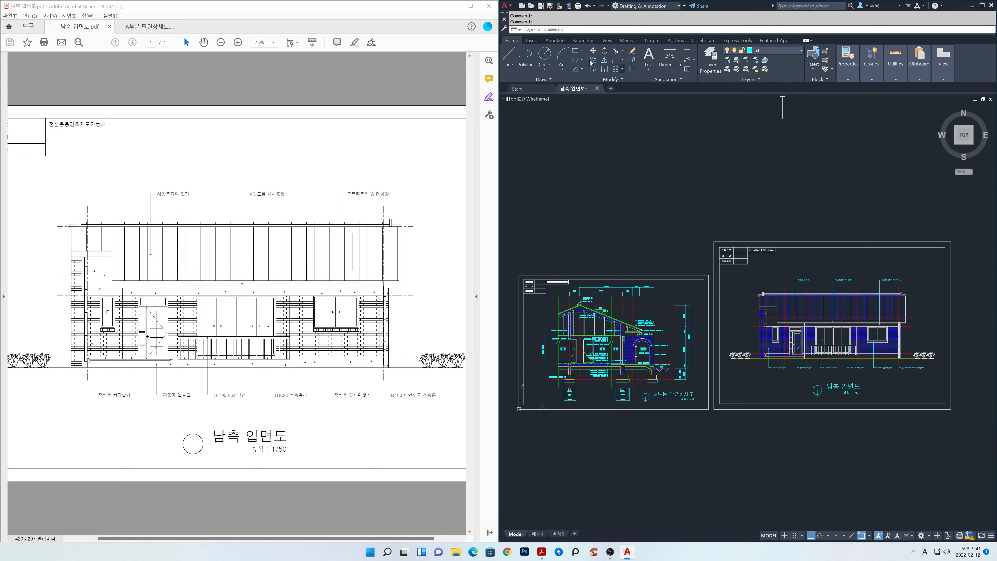
Maximize the AutoCAD window and zoom to the drawing extents to view both sheets
click(982, 6)
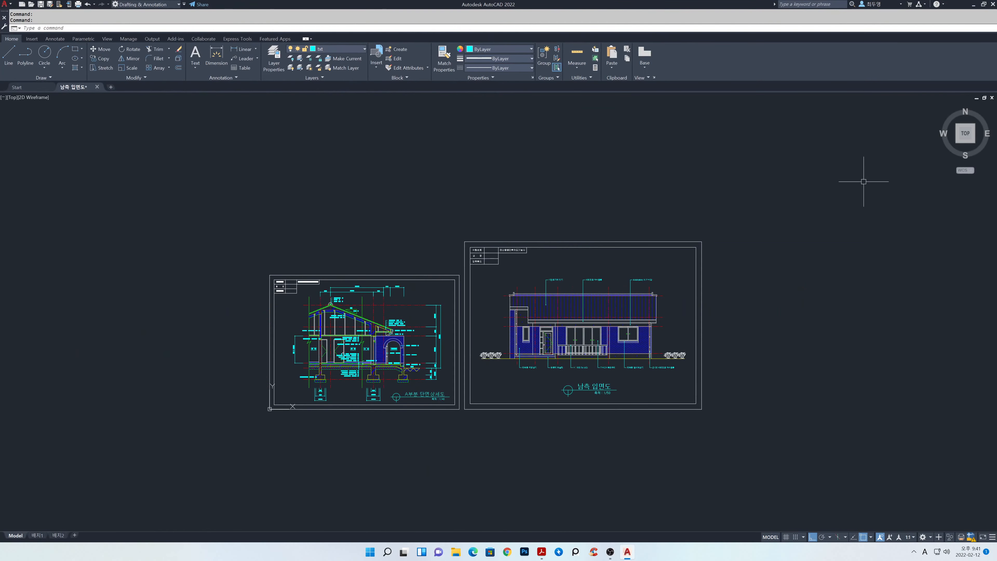
key(Escape)
text(z)
key(Return)
text(E)
key(Return)
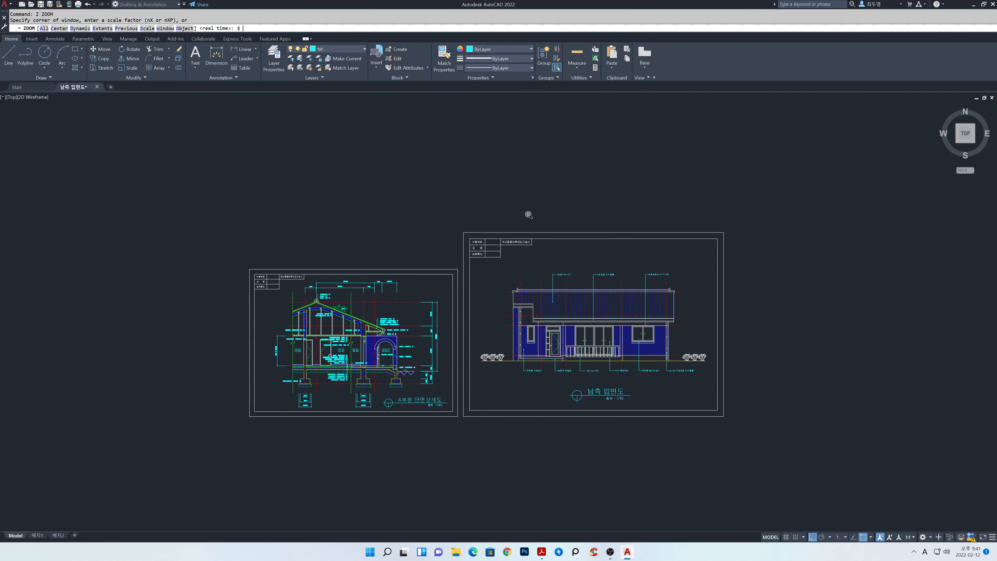
Copy the 테라스 room text from the section drawing into the narrow window of the south elevation, with ortho and object snap off
key(Return)
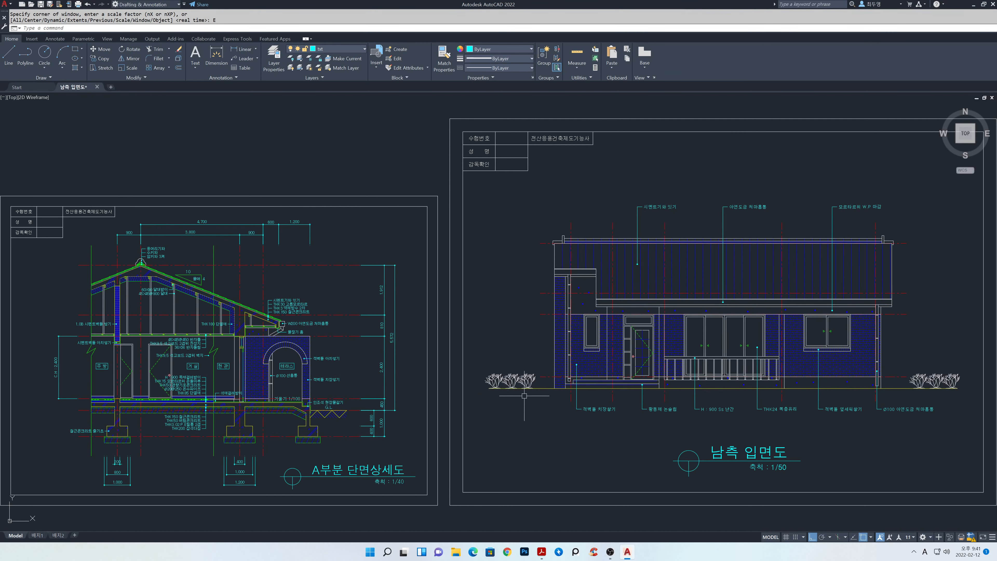
middle_drag(524, 396, 736, 403)
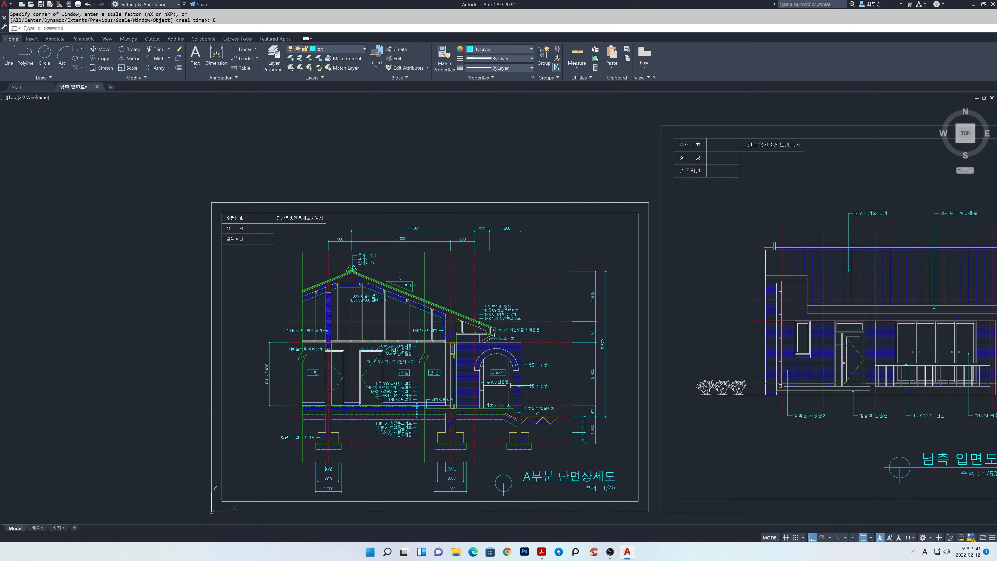
scroll(503, 392, up, 1)
scroll(503, 392, up, 4)
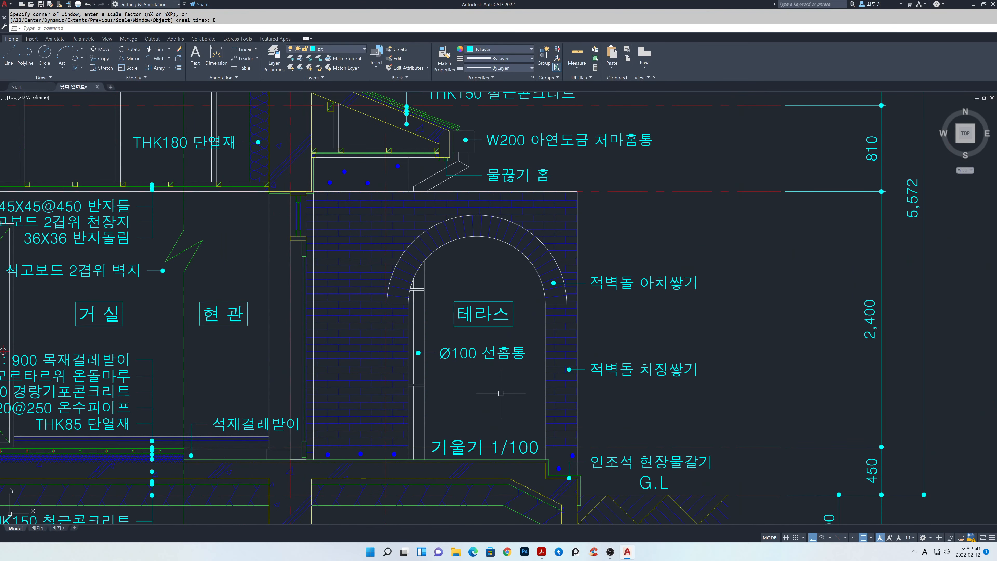
text(p)
key(Return)
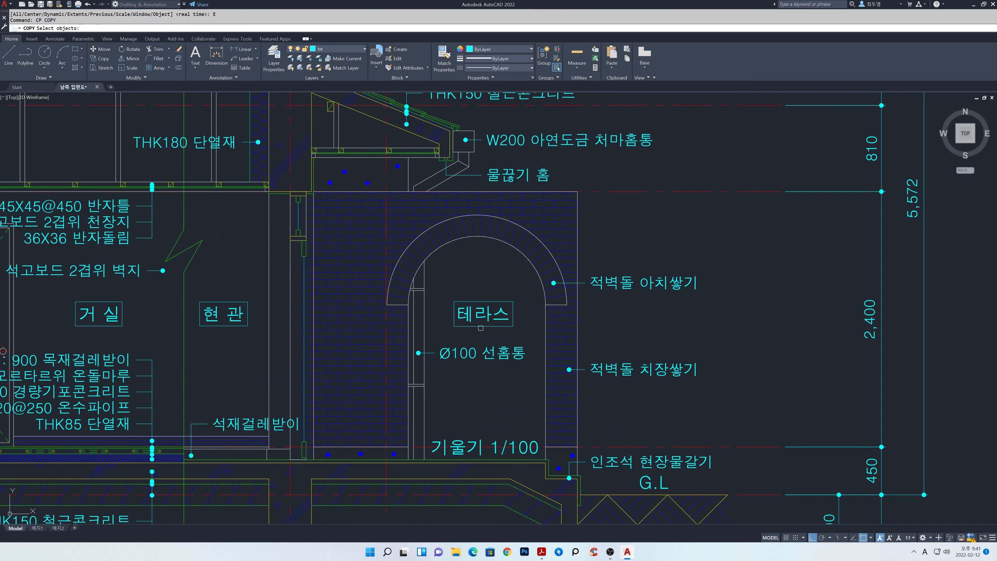
click(480, 325)
key(Return)
click(482, 313)
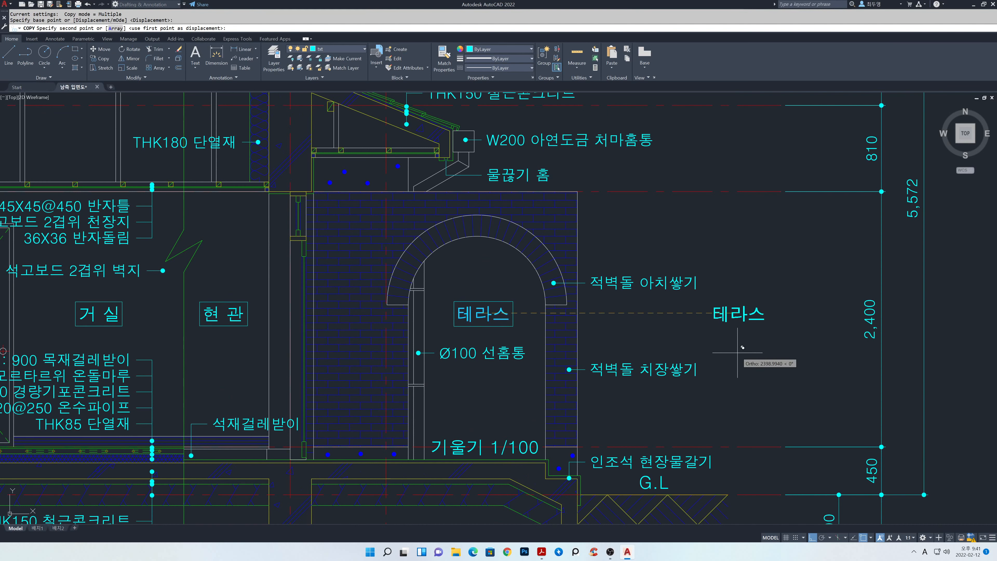
key(F8)
scroll(737, 352, down, 4)
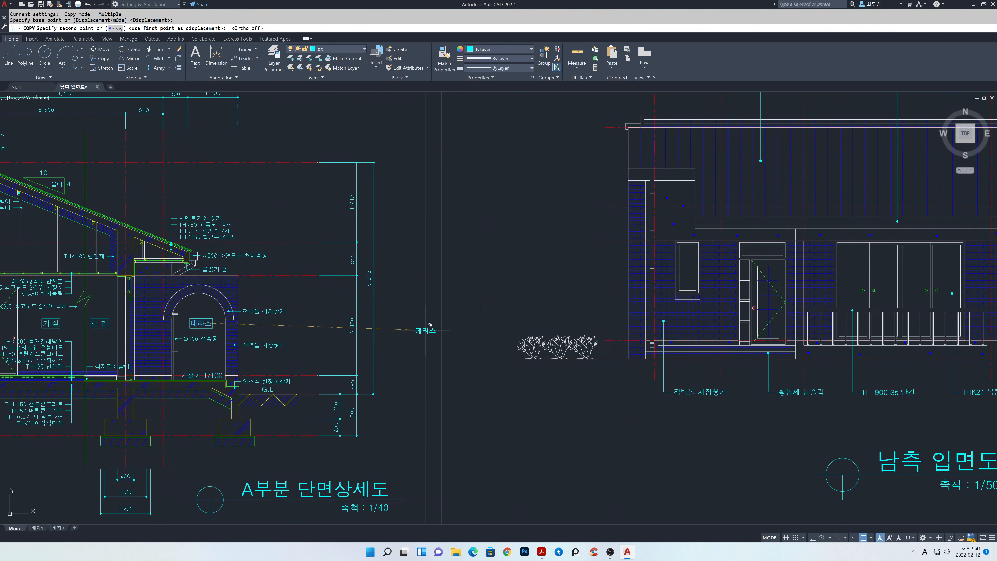
scroll(663, 281, up, 5)
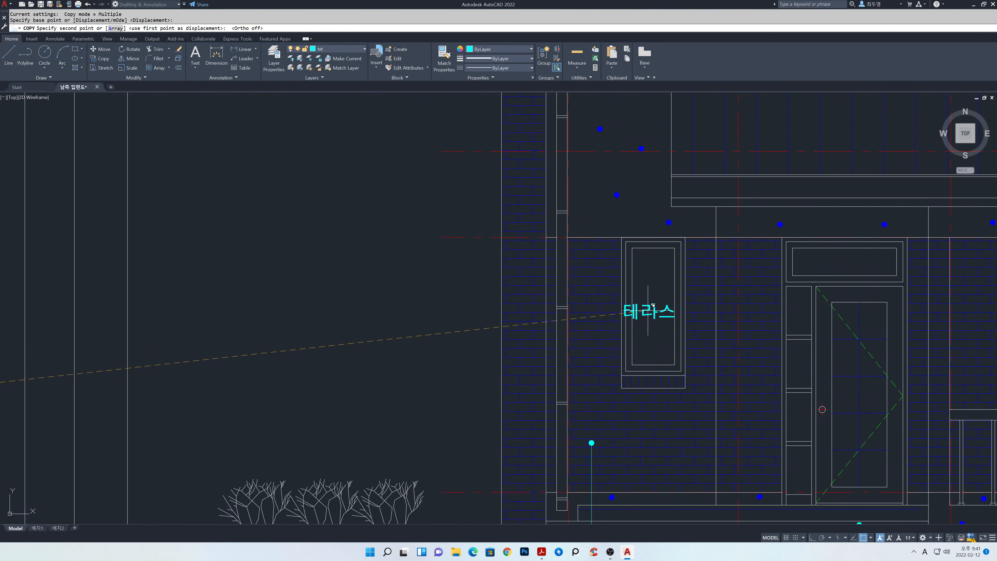
key(F3)
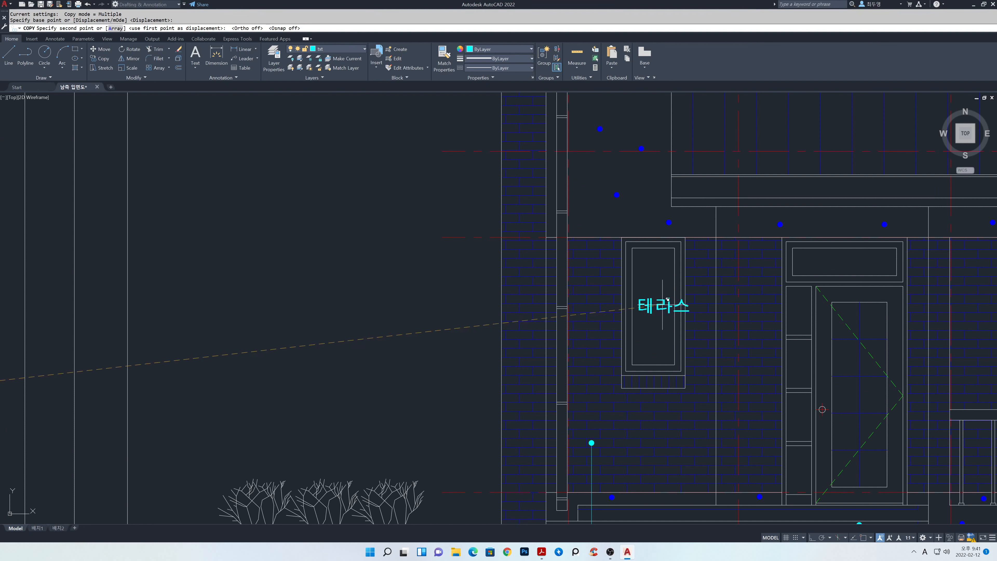
click(653, 308)
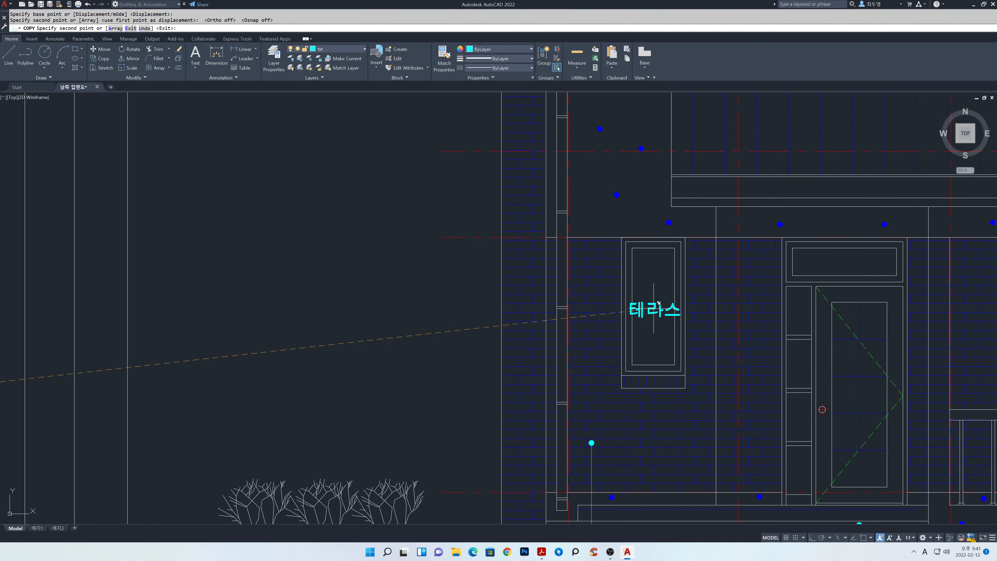
key(Return)
Change the copied text in the elevation's narrow window to F and display the full drawing extents
double_click(653, 309)
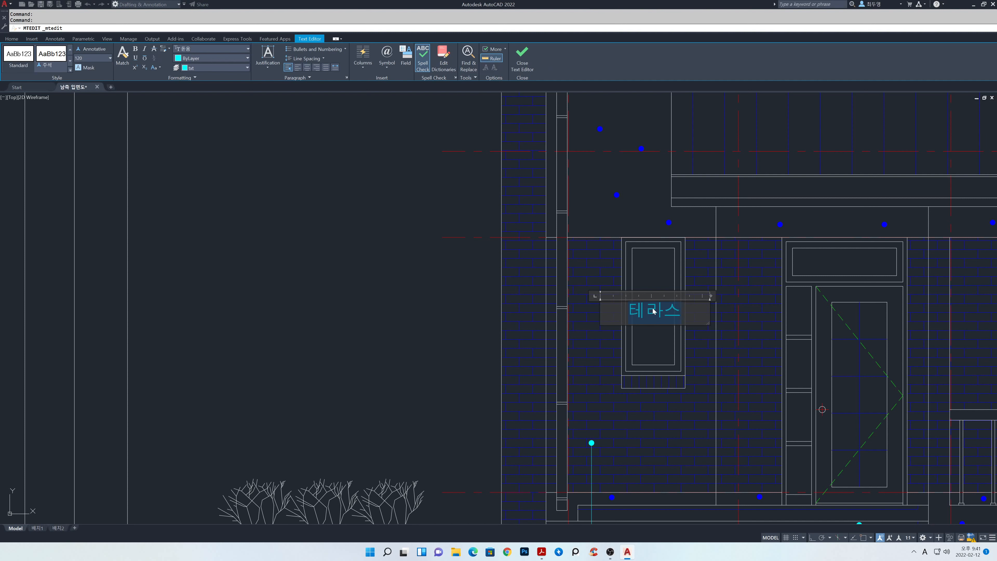
text(ㄷ)
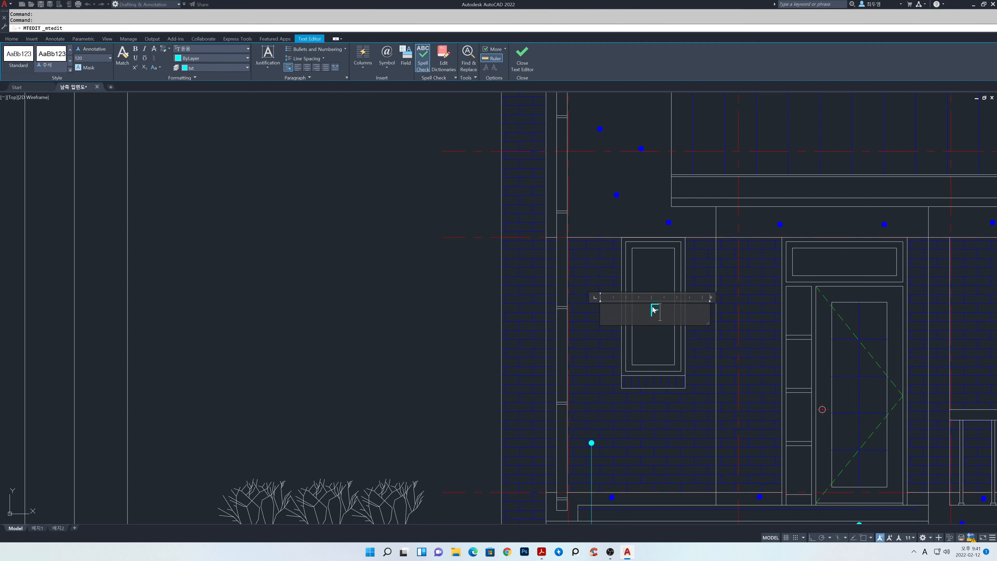
click(485, 252)
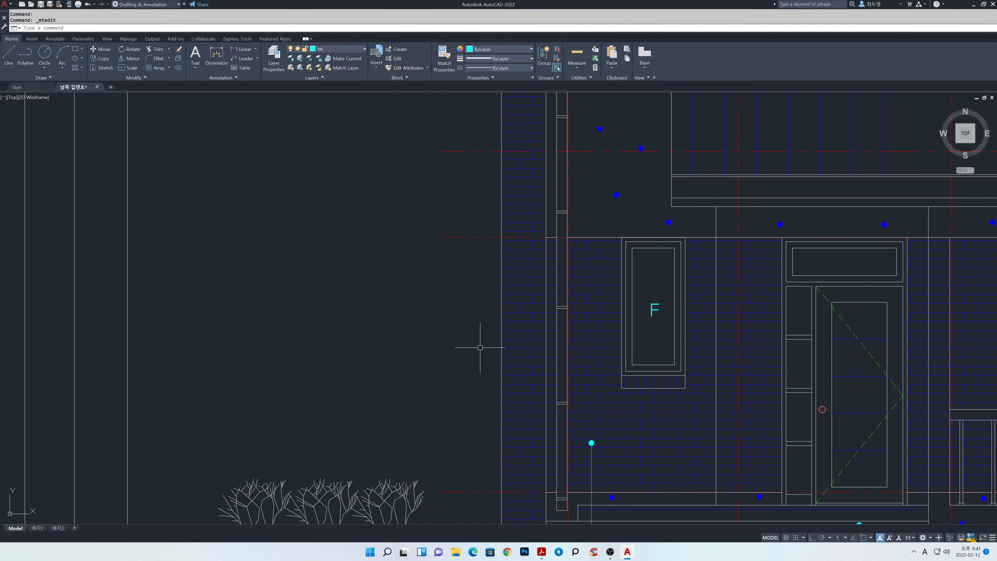
text(z)
key(Return)
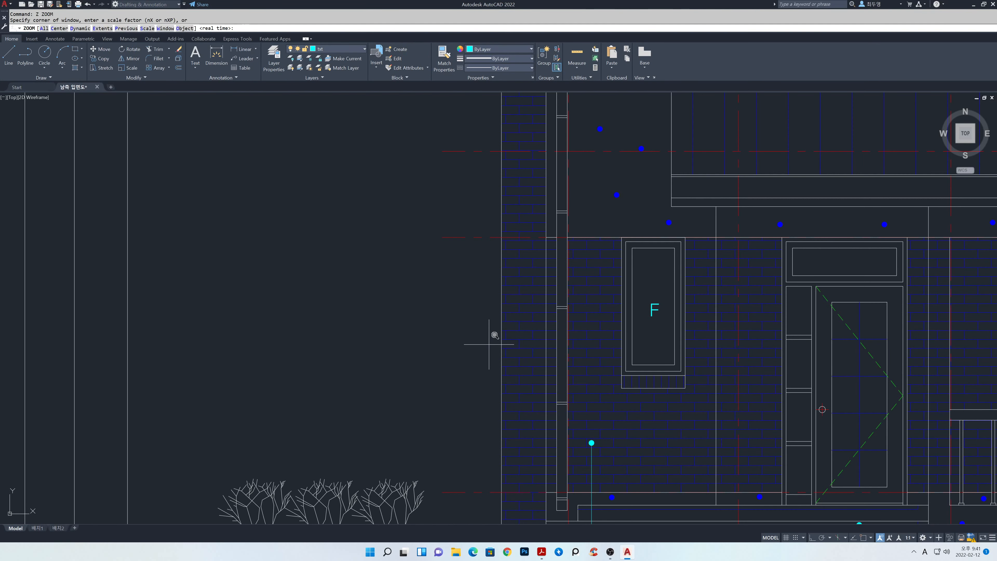
text(E)
key(Return)
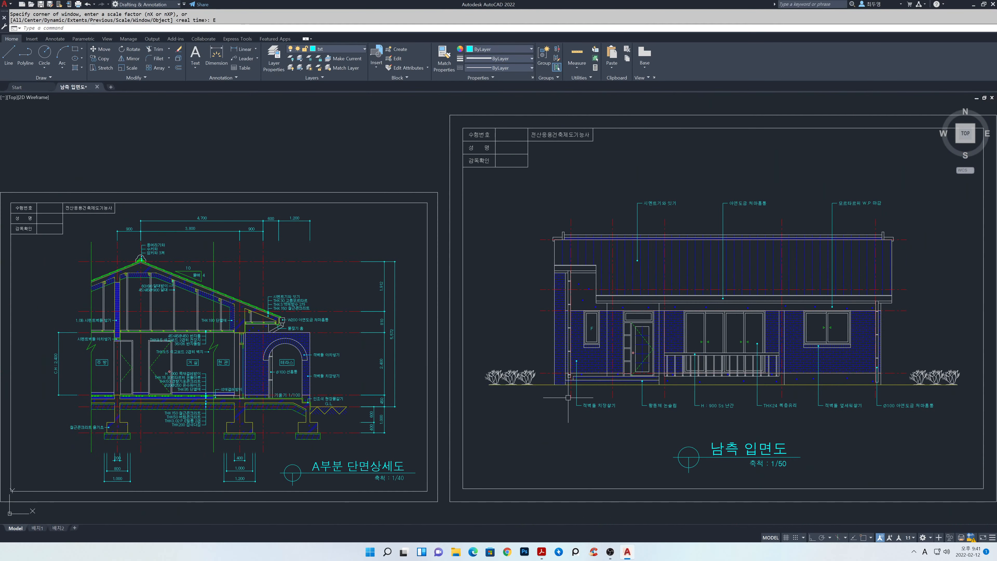